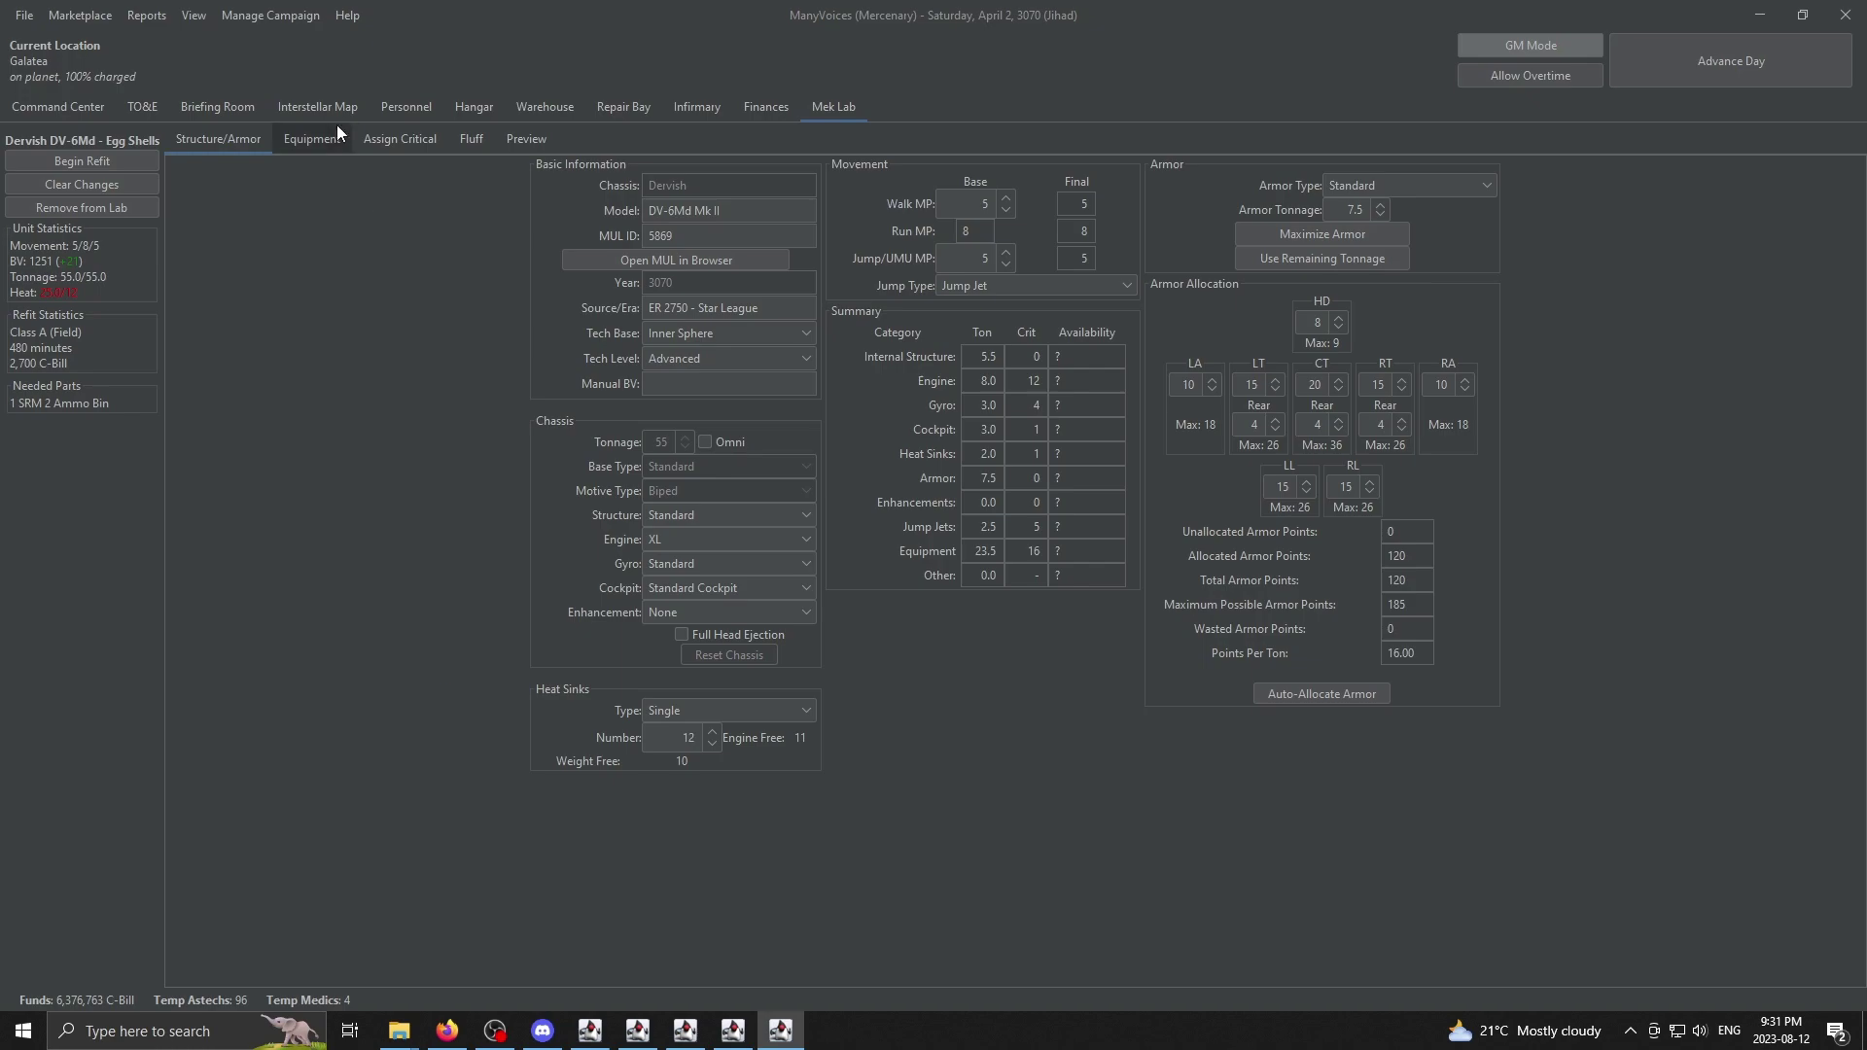
Step: Check the hangar's customization options for the Dervish DV-6Md and return to the Mek Lab
{"action": "left_click", "coordinate": [471, 108]}
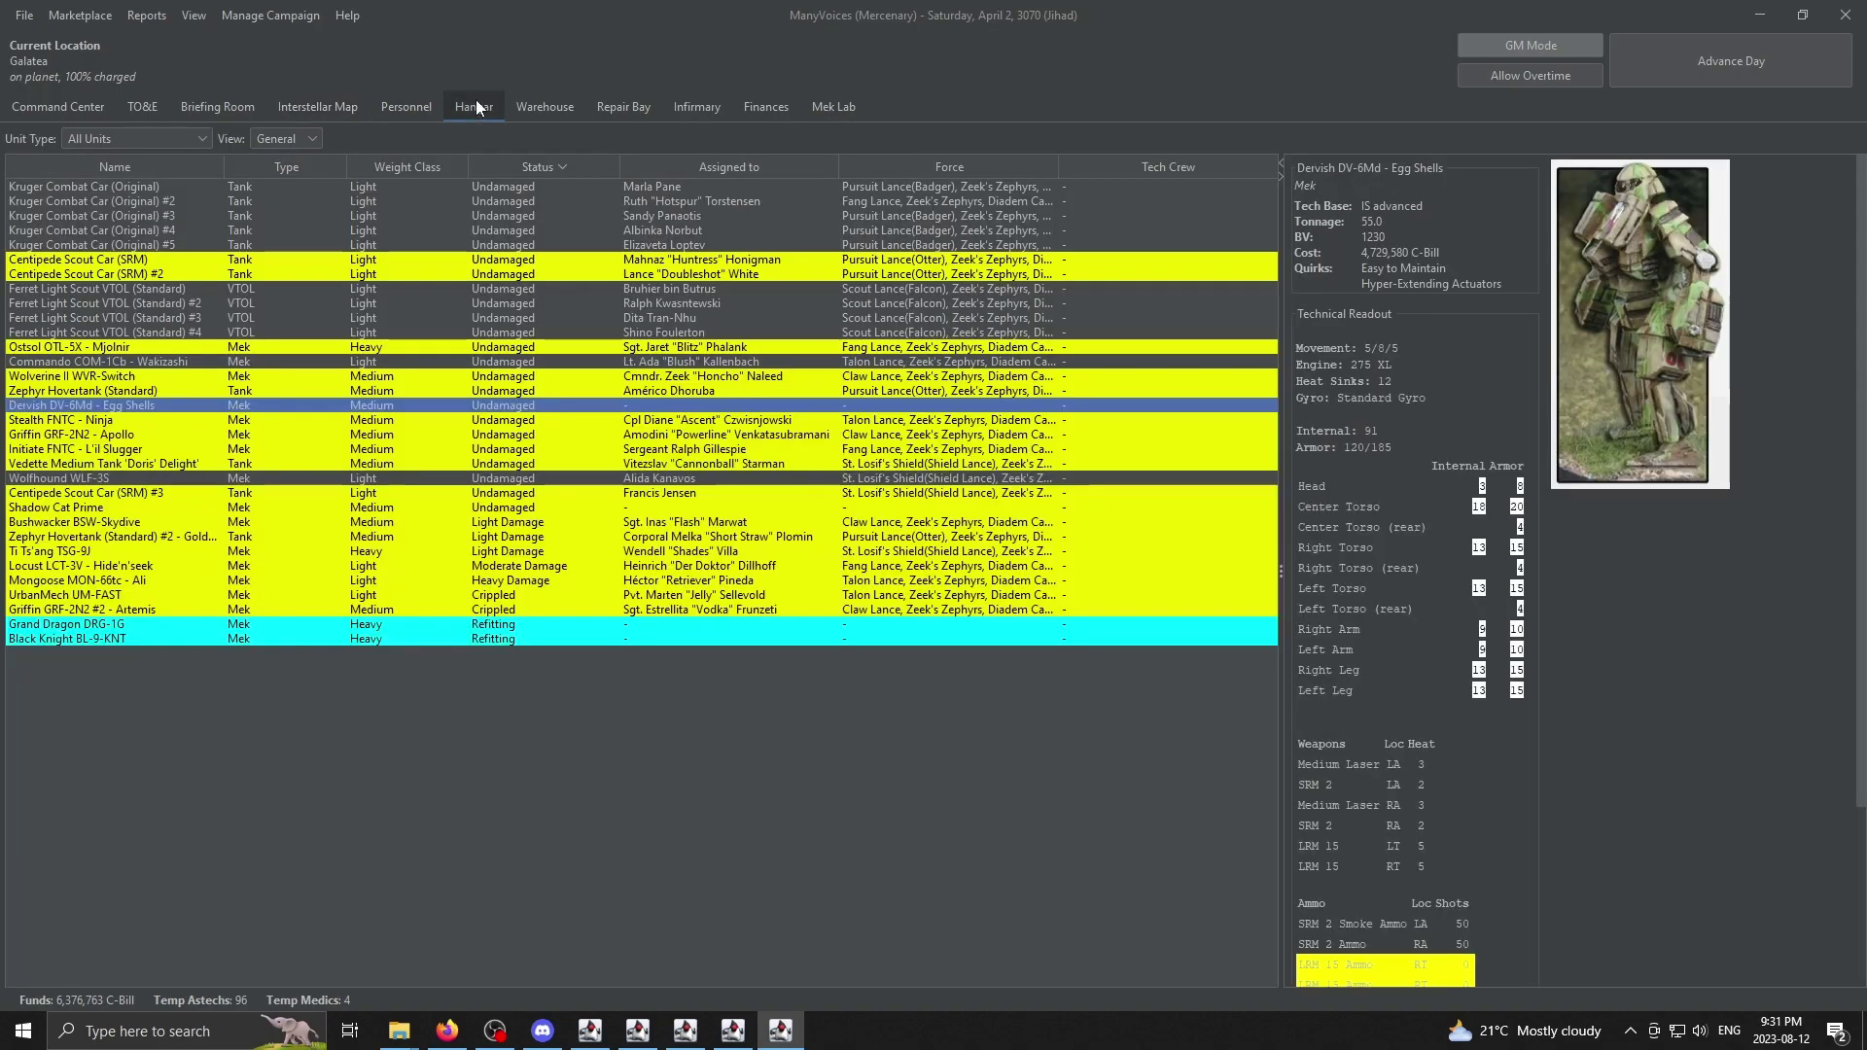
{"action": "right_click", "coordinate": [397, 407]}
{"action": "mouse_move", "coordinate": [499, 552]}
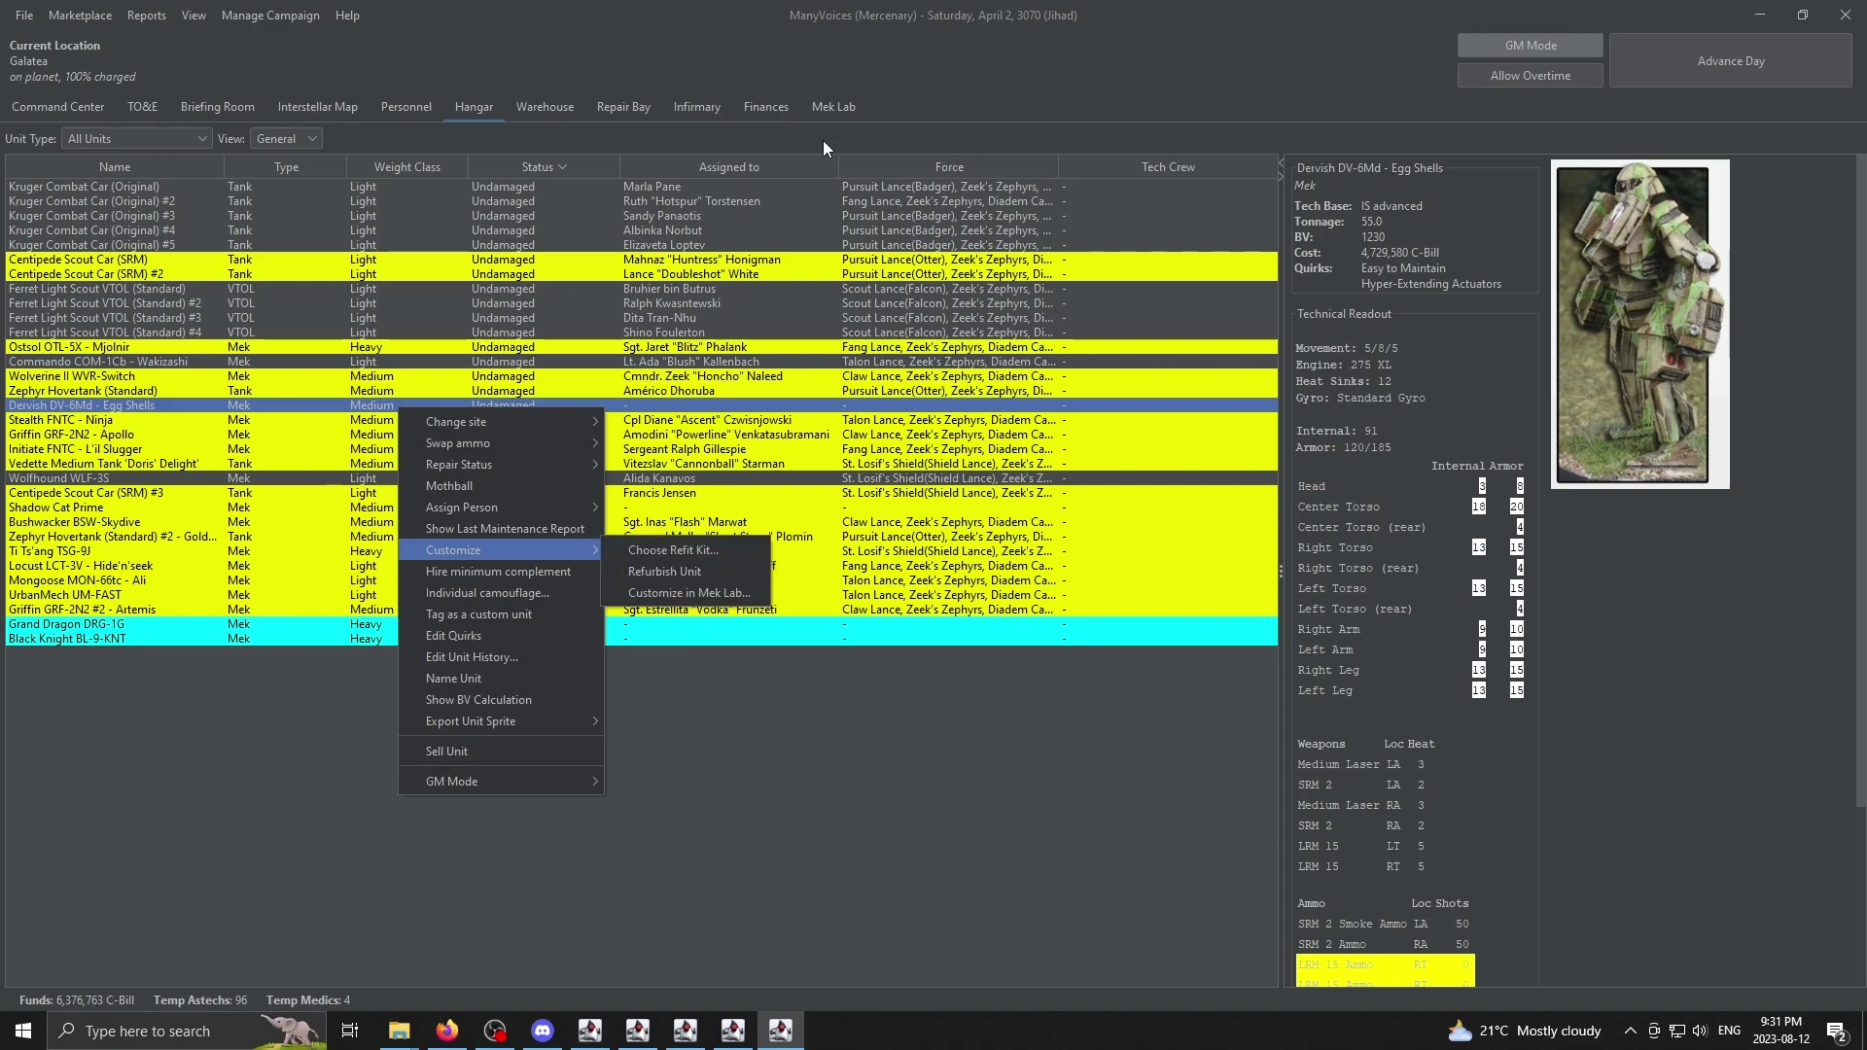
{"action": "left_click", "coordinate": [832, 108]}
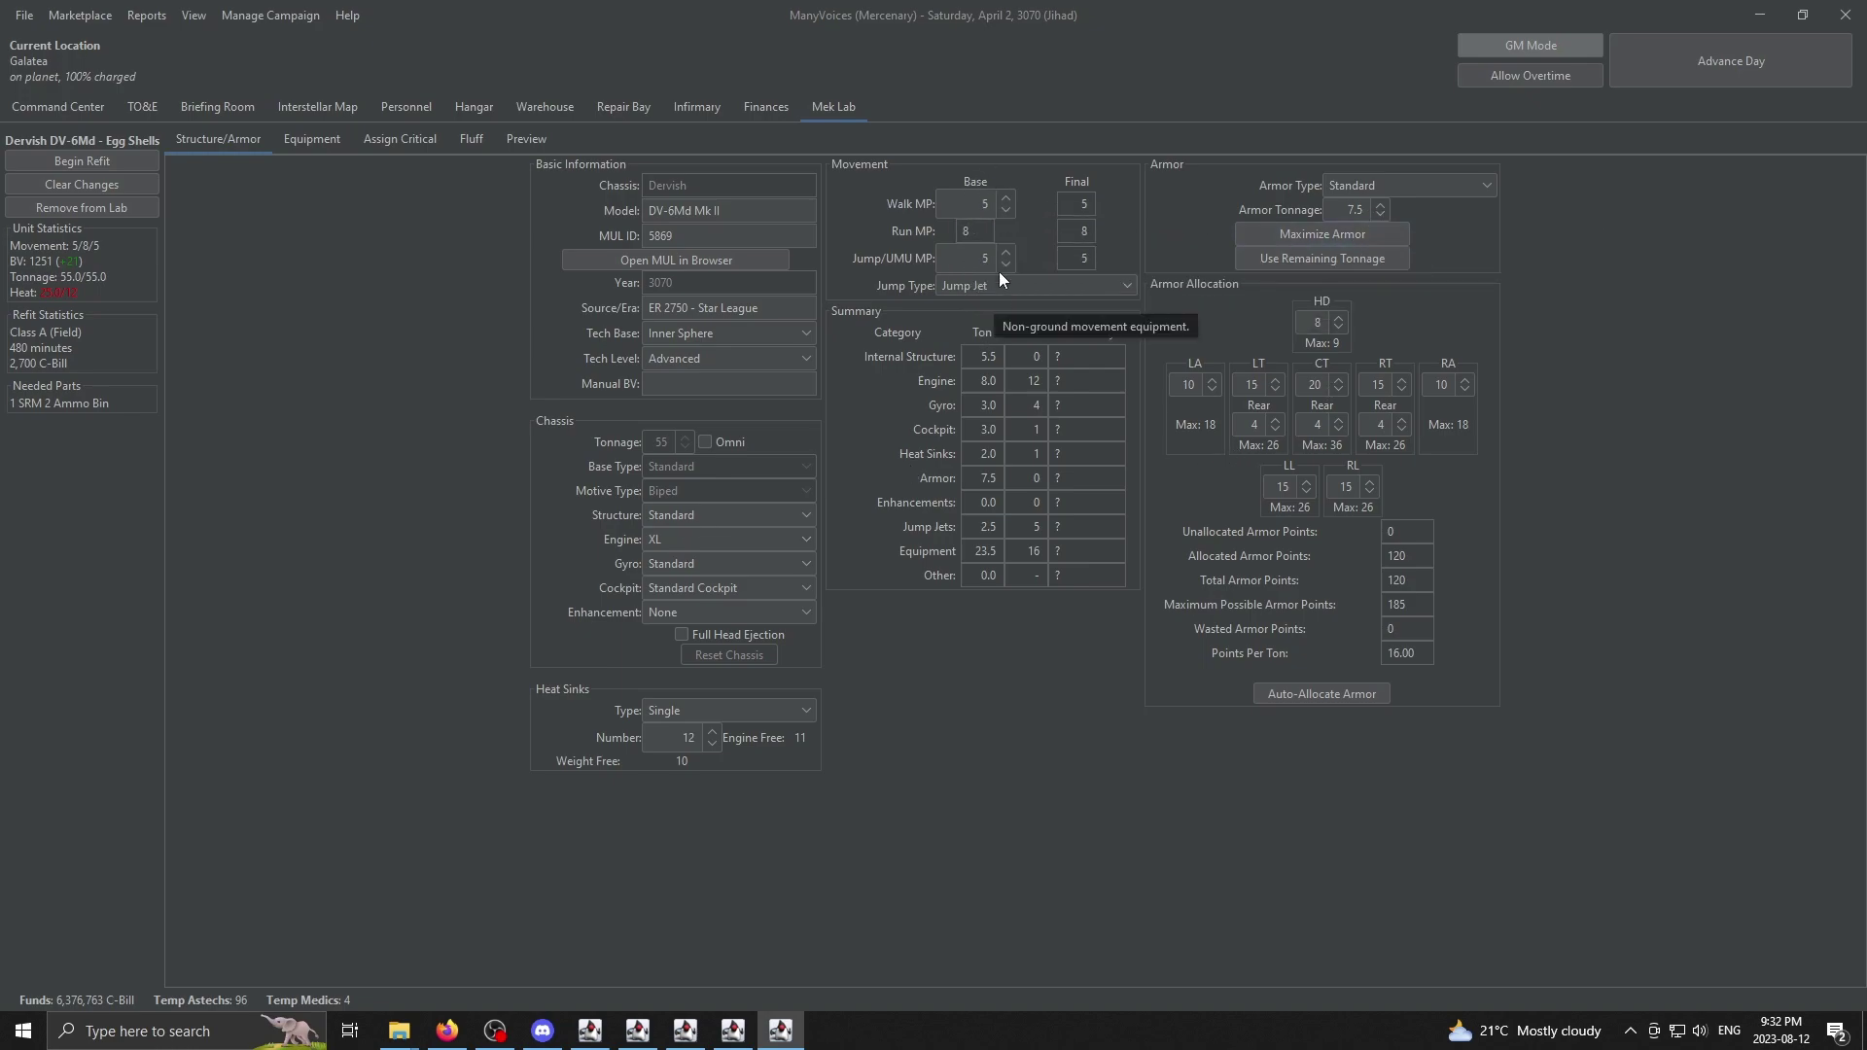
Step: Review the Dervish DV-6Md Mk II summary preview, including its armor, weapons and ammo locations
{"action": "left_click", "coordinate": [526, 139]}
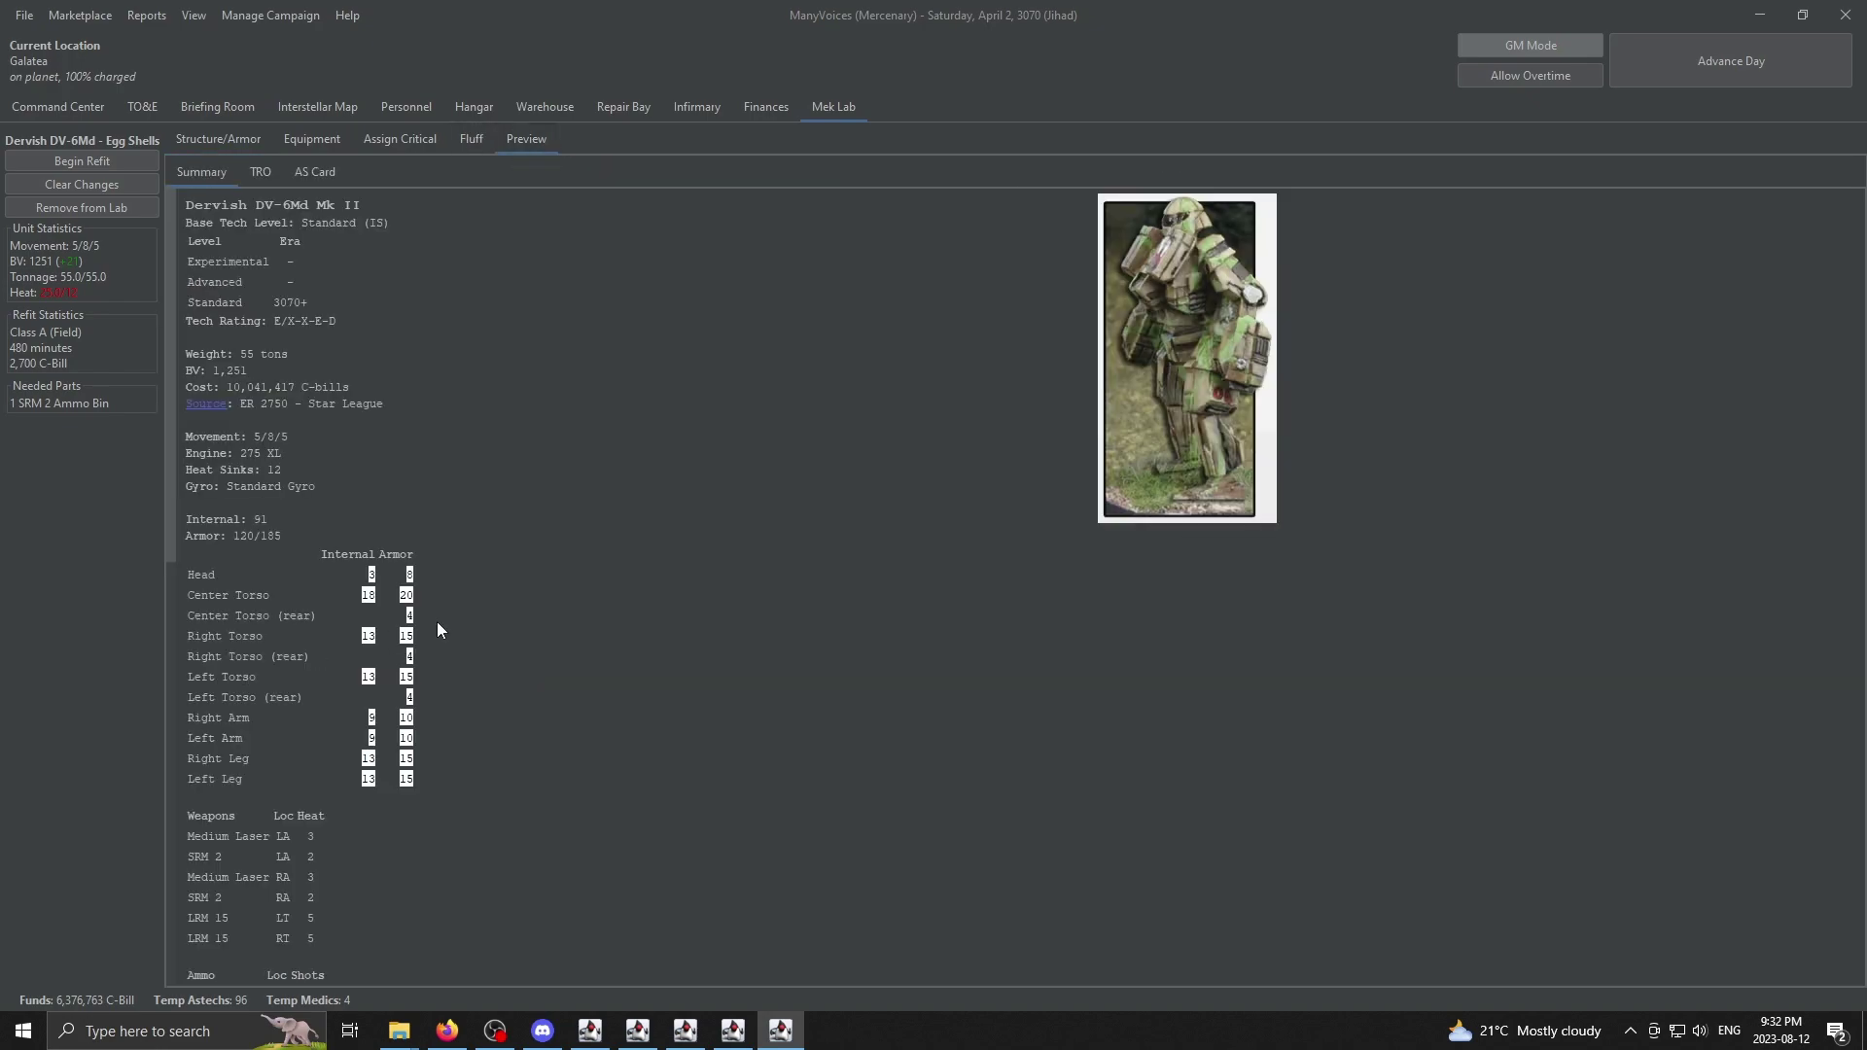
{"action": "scroll", "coordinate": [447, 618], "scroll_direction": "down", "scroll_amount": 5}
{"action": "scroll", "coordinate": [366, 468], "scroll_direction": "up", "scroll_amount": 4}
{"action": "scroll", "coordinate": [233, 854], "scroll_direction": "down", "scroll_amount": 3}
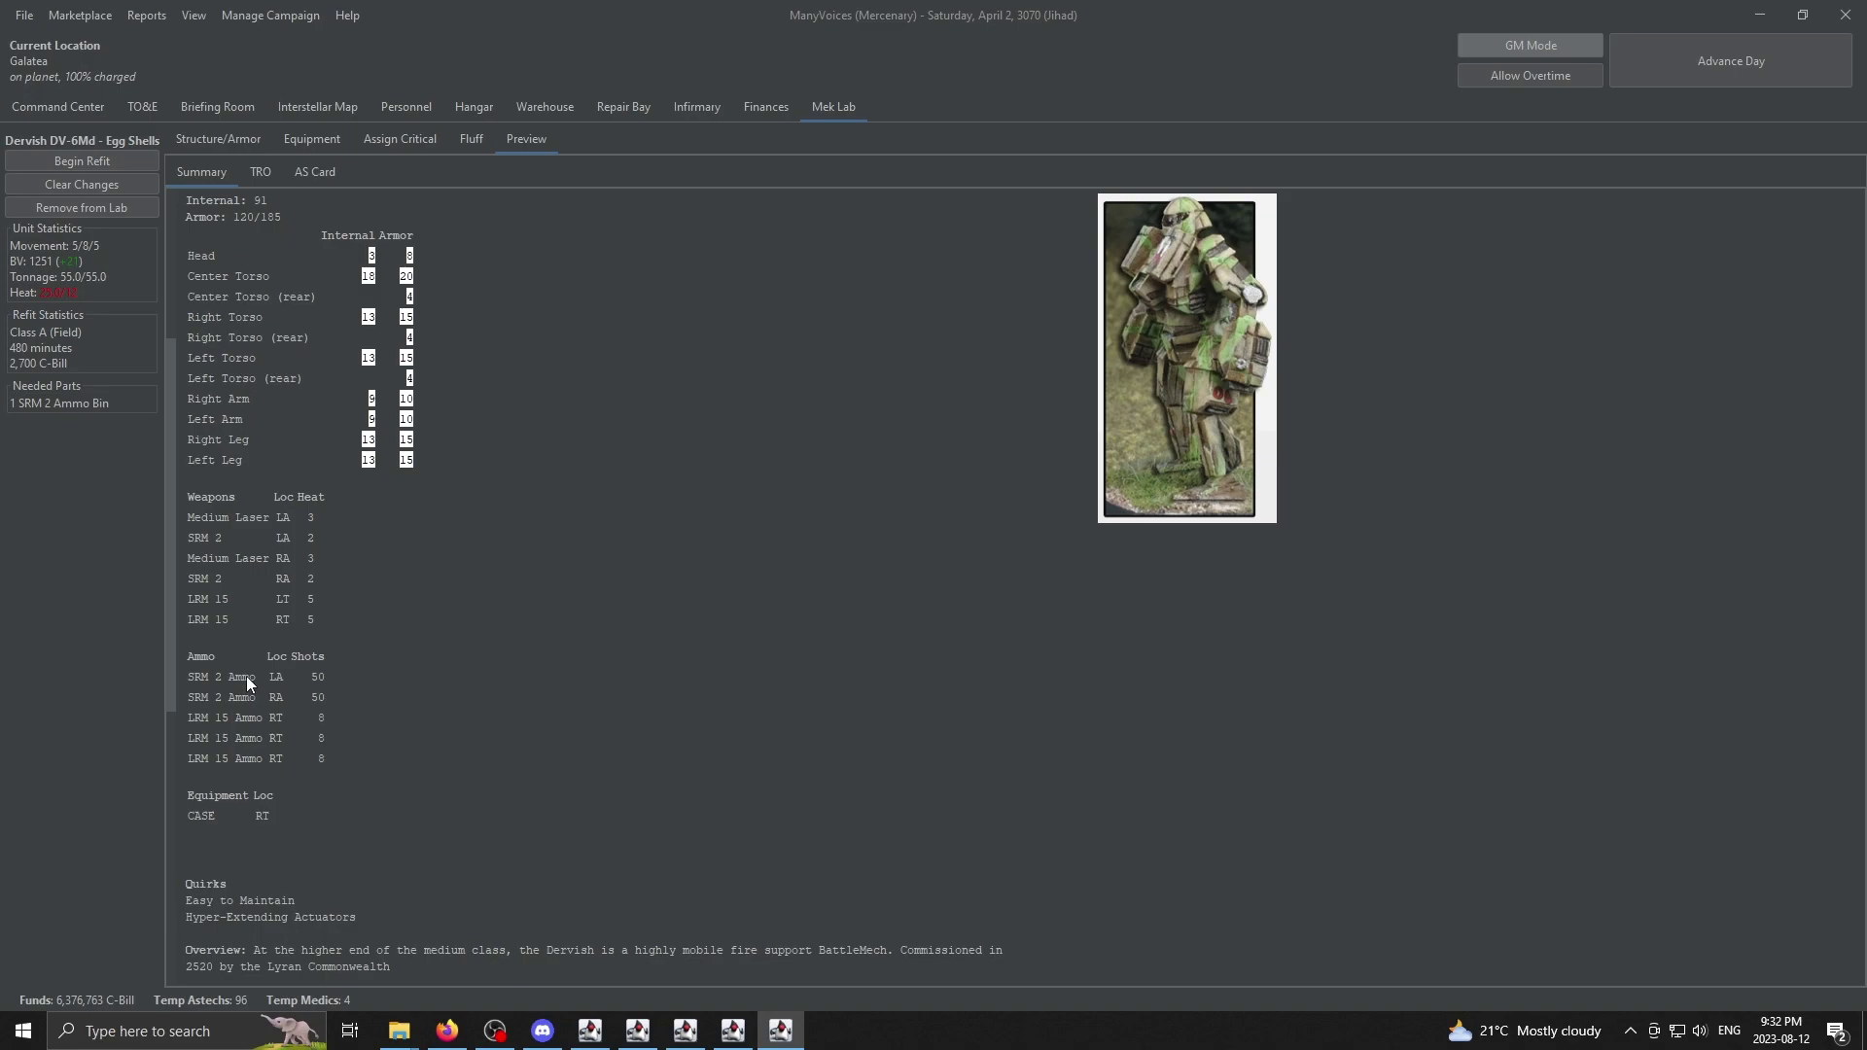
{"action": "scroll", "coordinate": [245, 675], "scroll_direction": "up", "scroll_amount": 5}
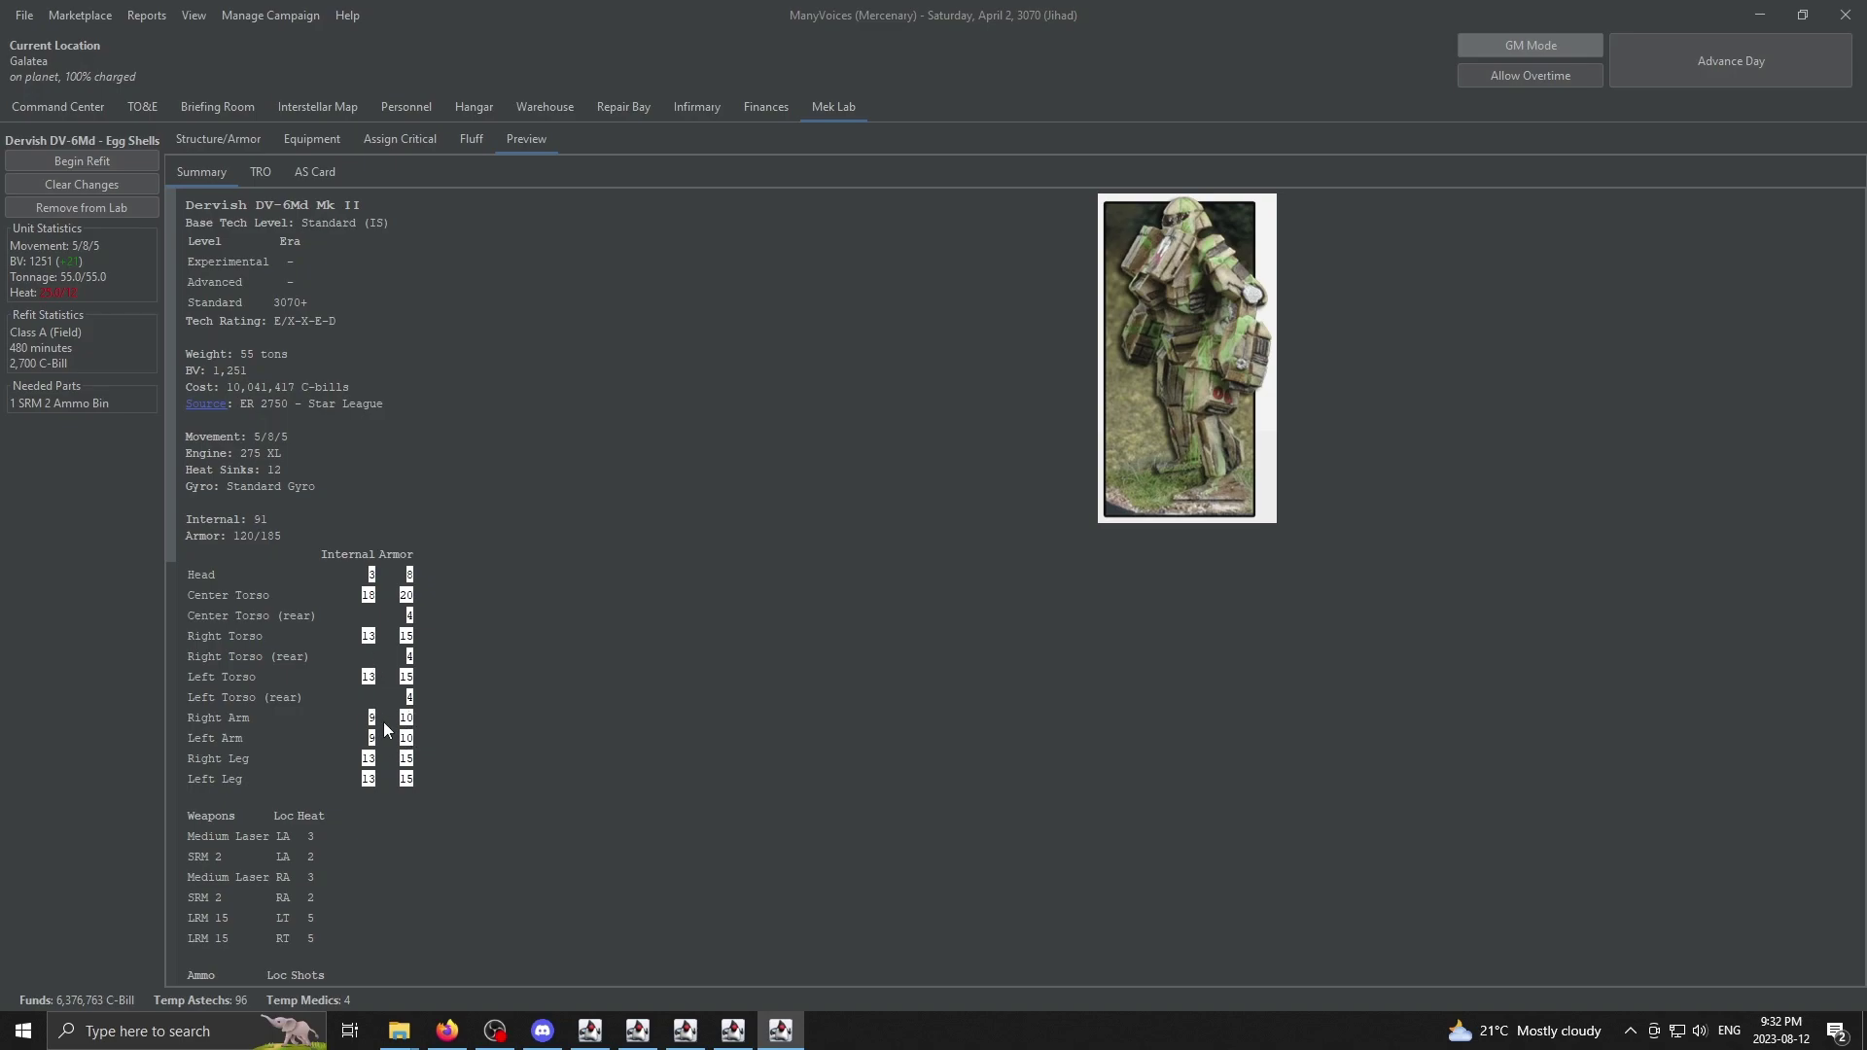
{"action": "scroll", "coordinate": [387, 725], "scroll_direction": "down", "scroll_amount": 5}
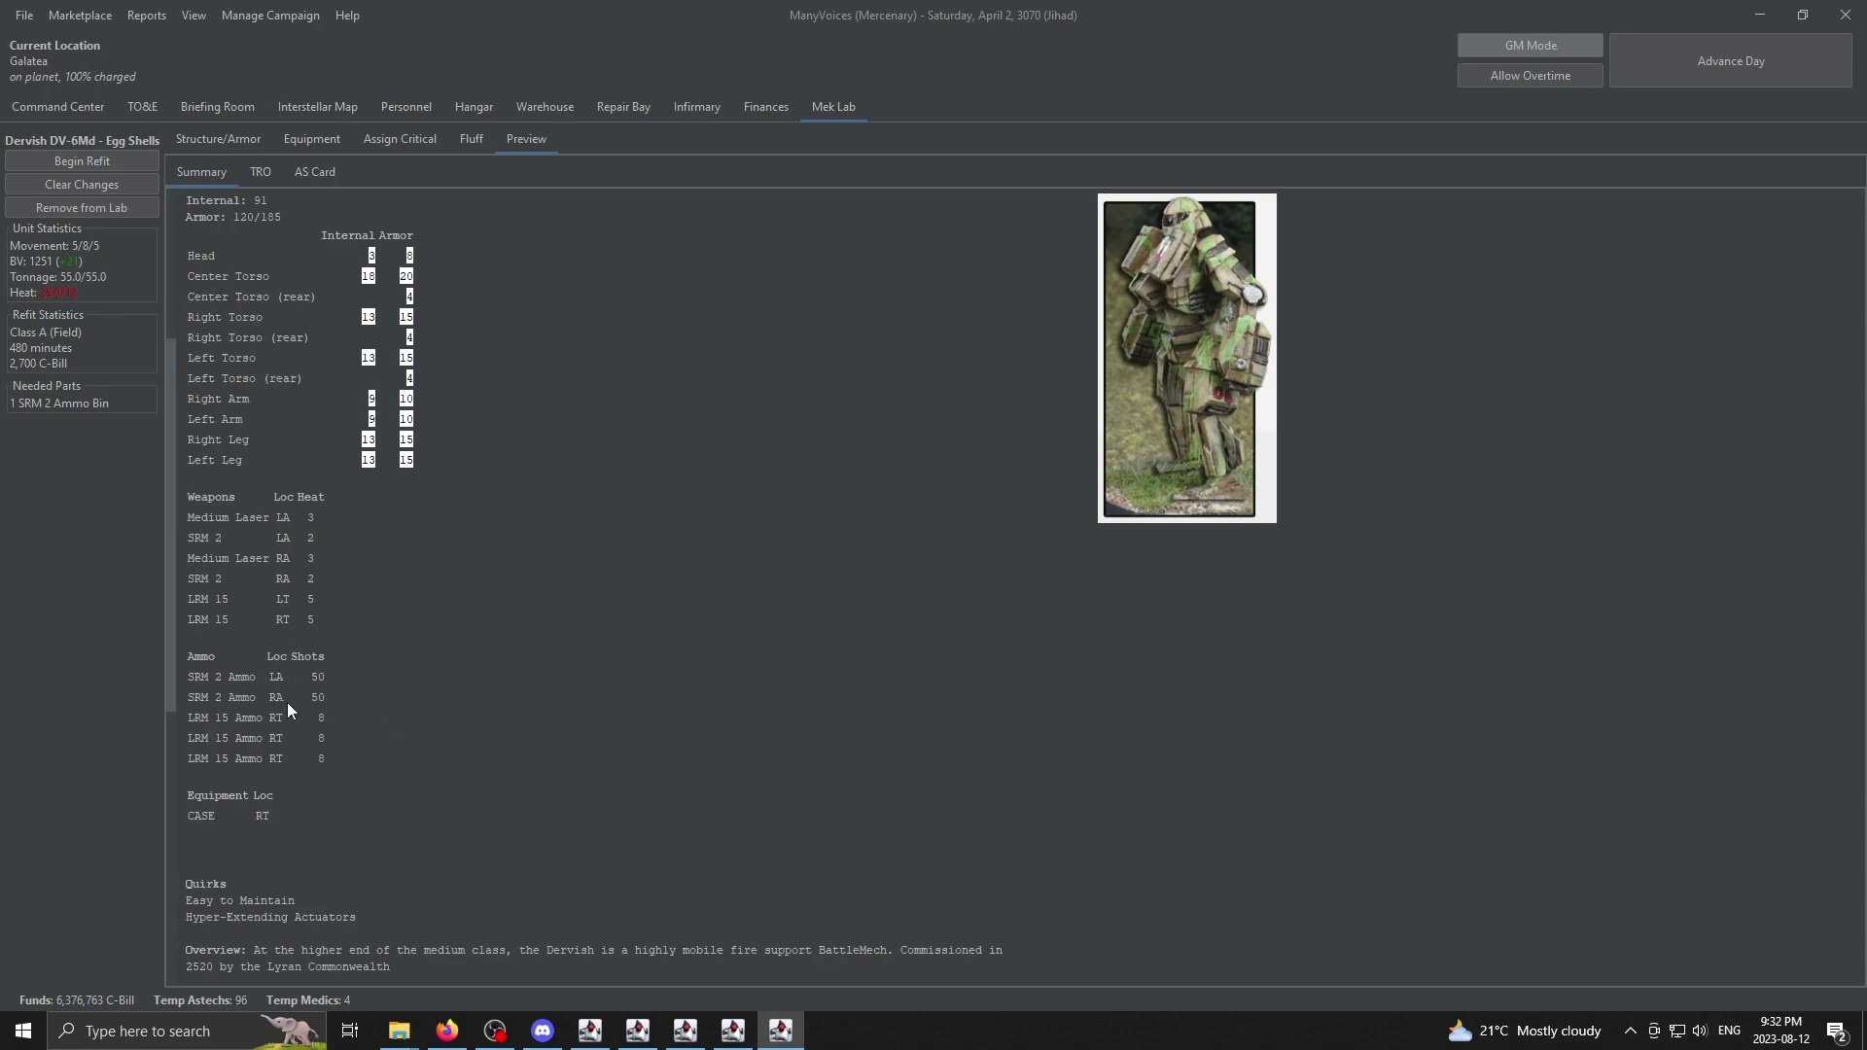
Step: Remove the SRM 2 launchers and their SRM 2 ammo in both arms from the current loadout
{"action": "left_click", "coordinate": [334, 134]}
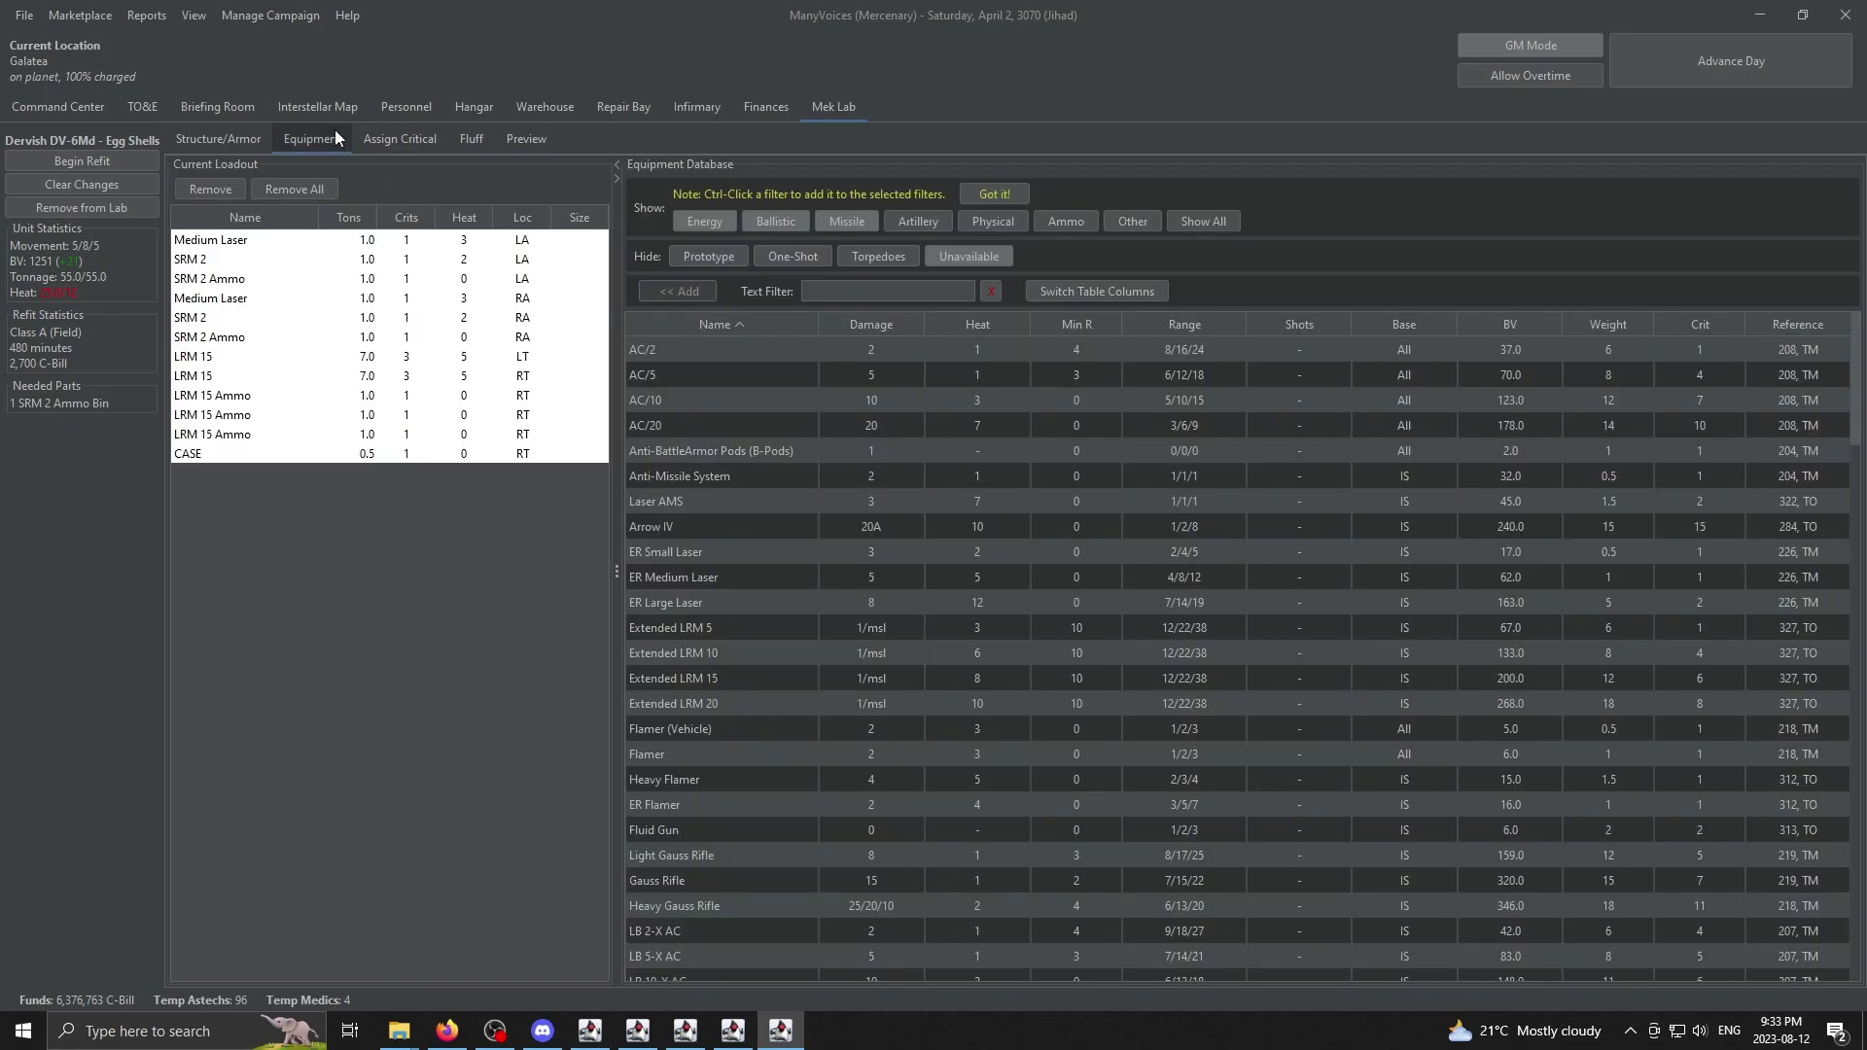
{"action": "left_click", "coordinate": [247, 260]}
{"action": "left_click", "coordinate": [238, 190]}
{"action": "left_click", "coordinate": [231, 249]}
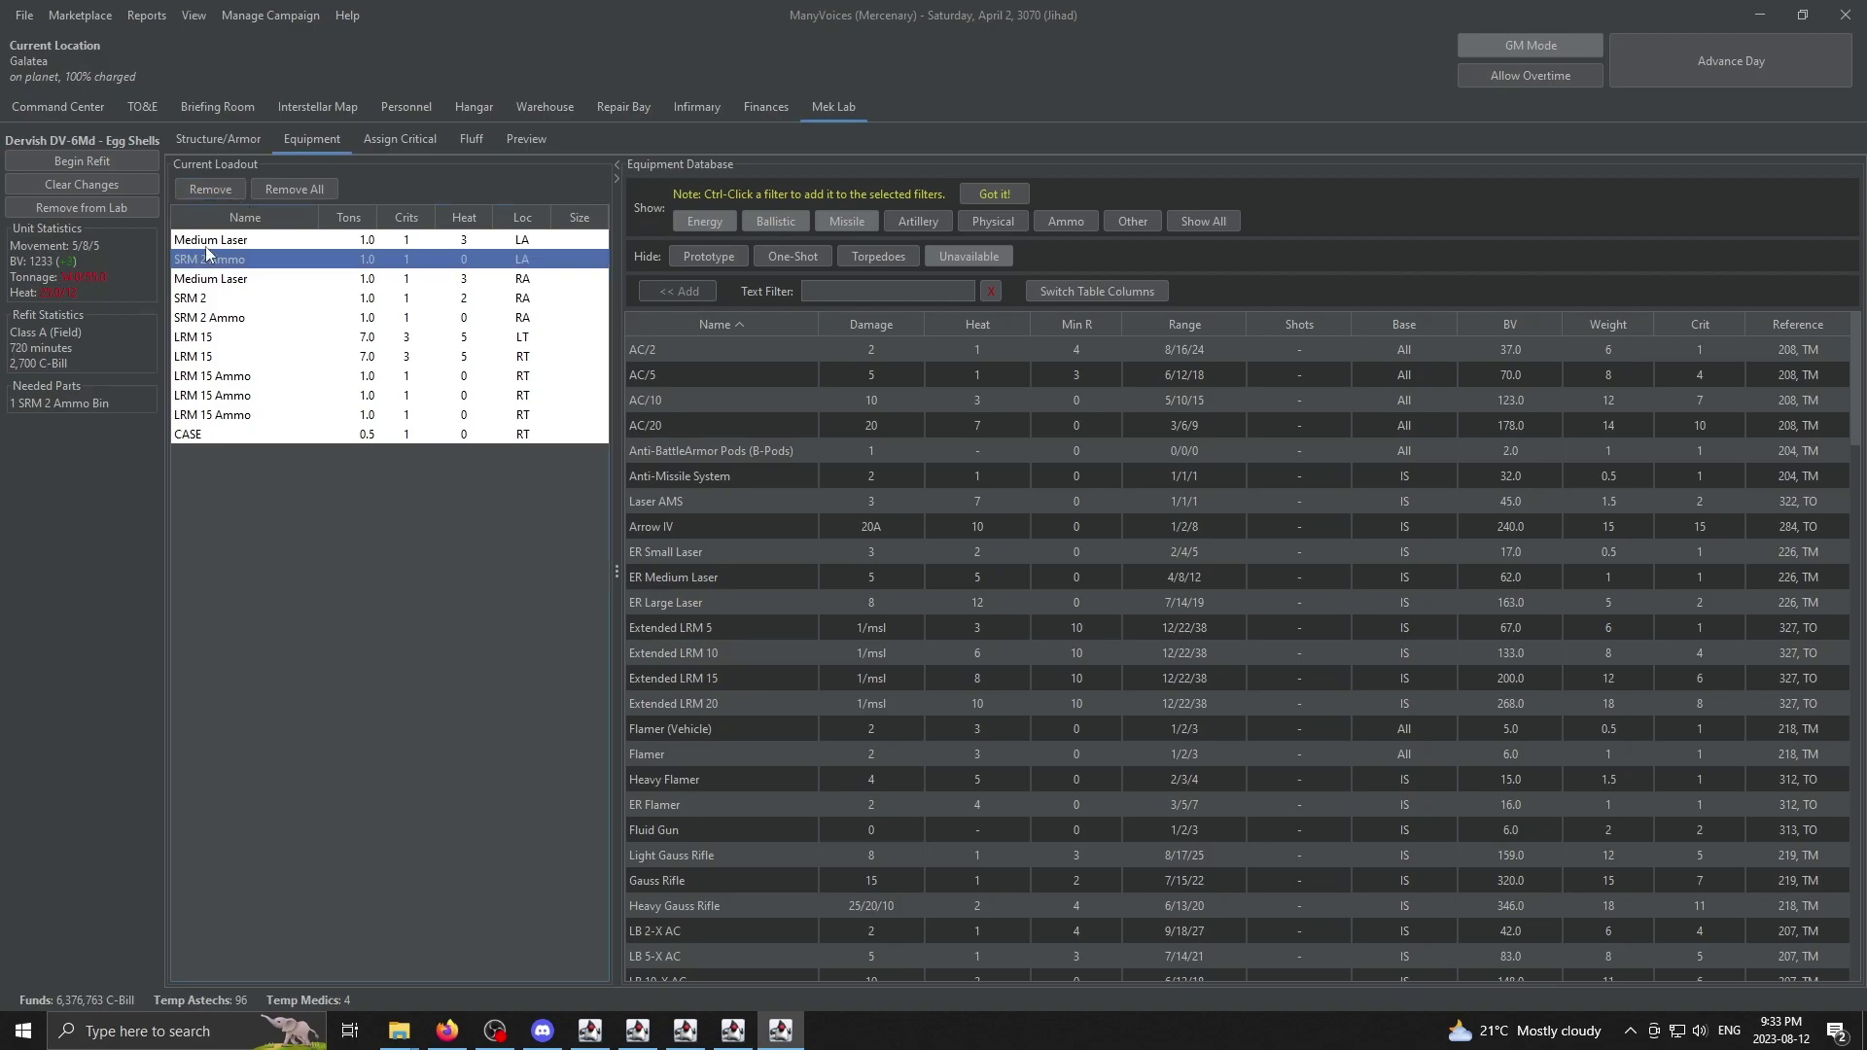
{"action": "left_click", "coordinate": [210, 188]}
{"action": "left_click", "coordinate": [202, 189]}
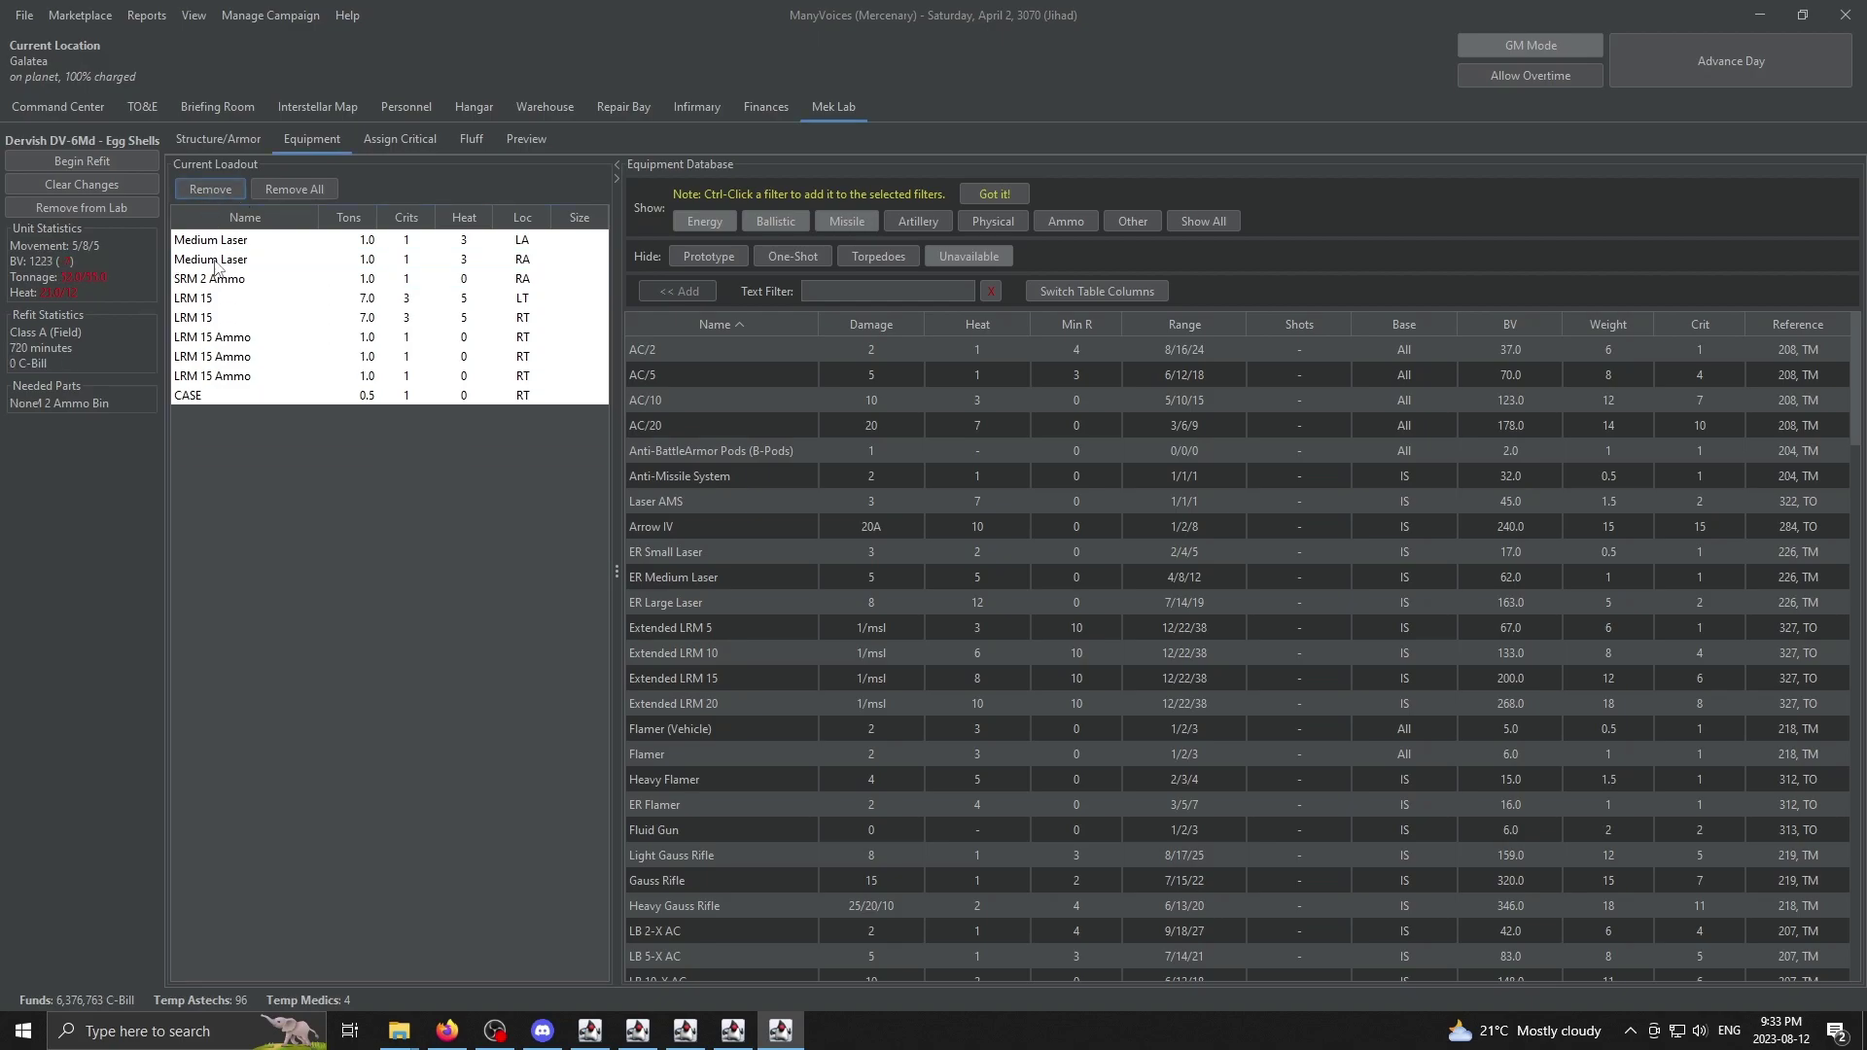
Step: Check the critical slot layout, and inspect the mek's structure and heat sink settings
{"action": "left_click", "coordinate": [400, 138]}
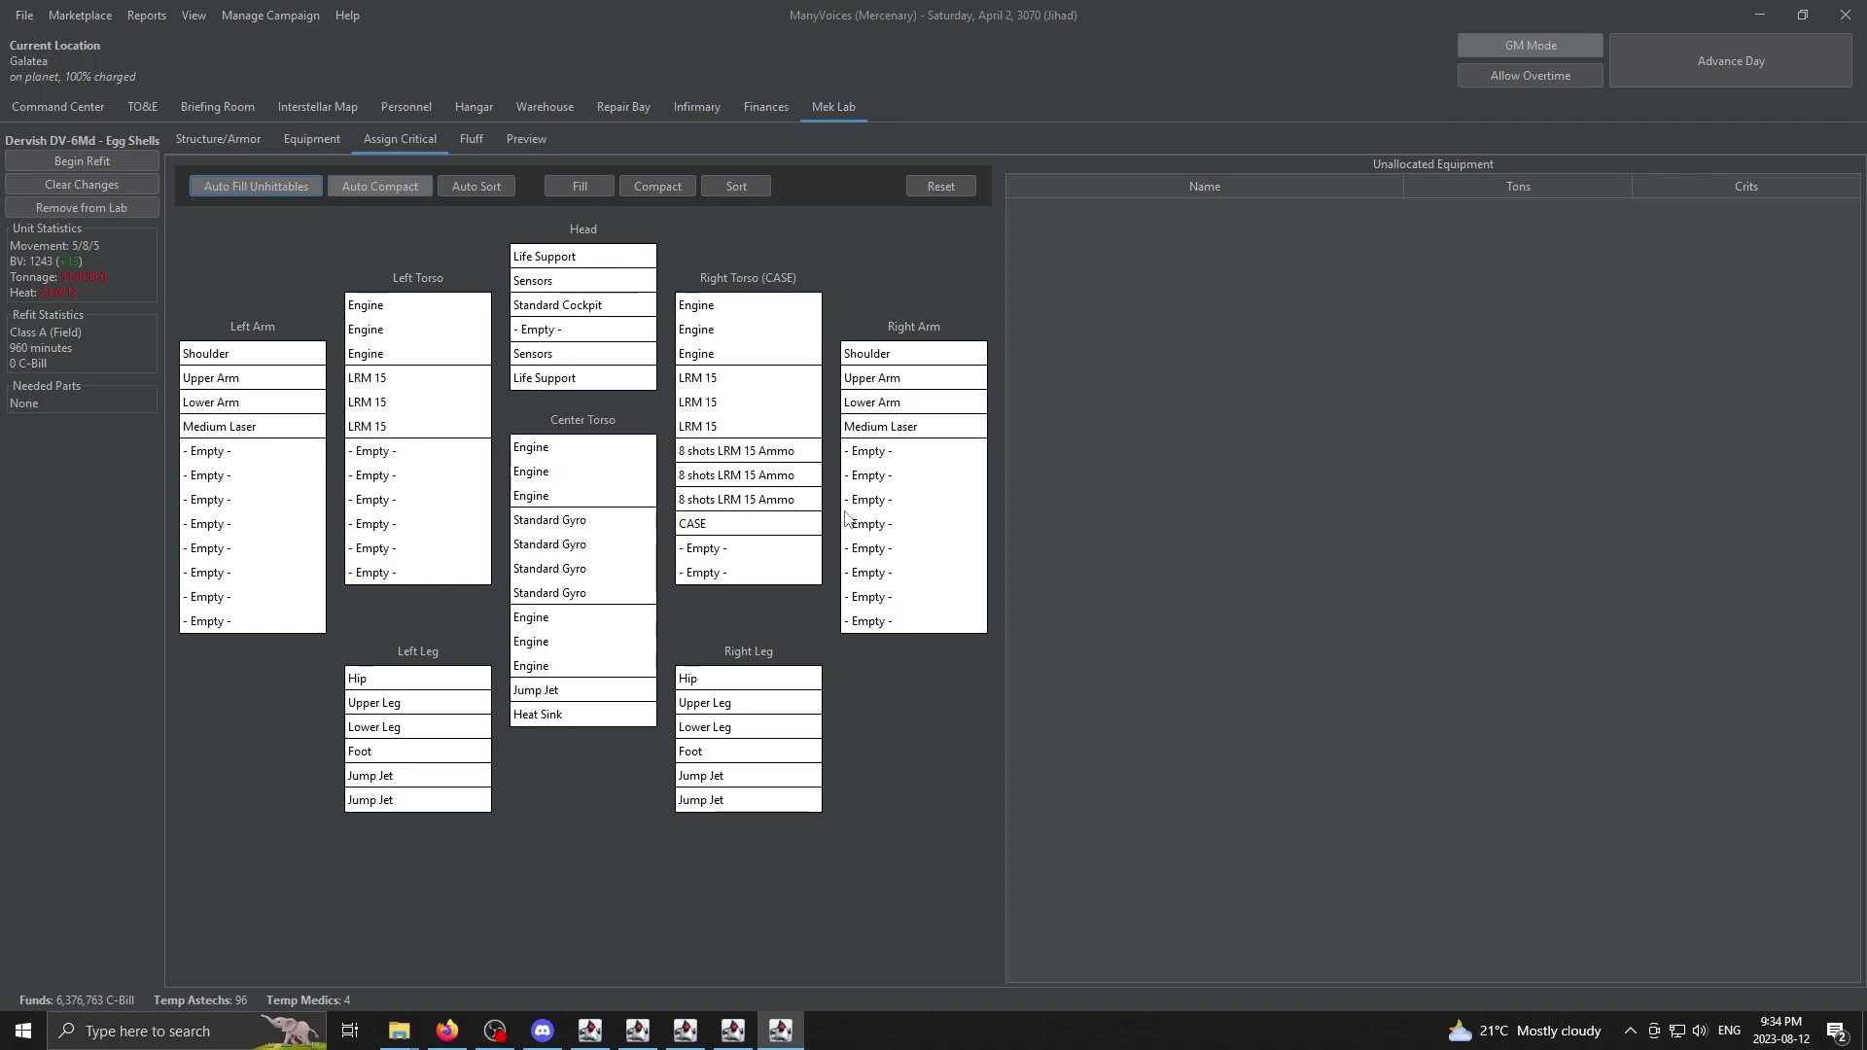
{"action": "left_click", "coordinate": [287, 138]}
{"action": "left_click", "coordinate": [236, 134]}
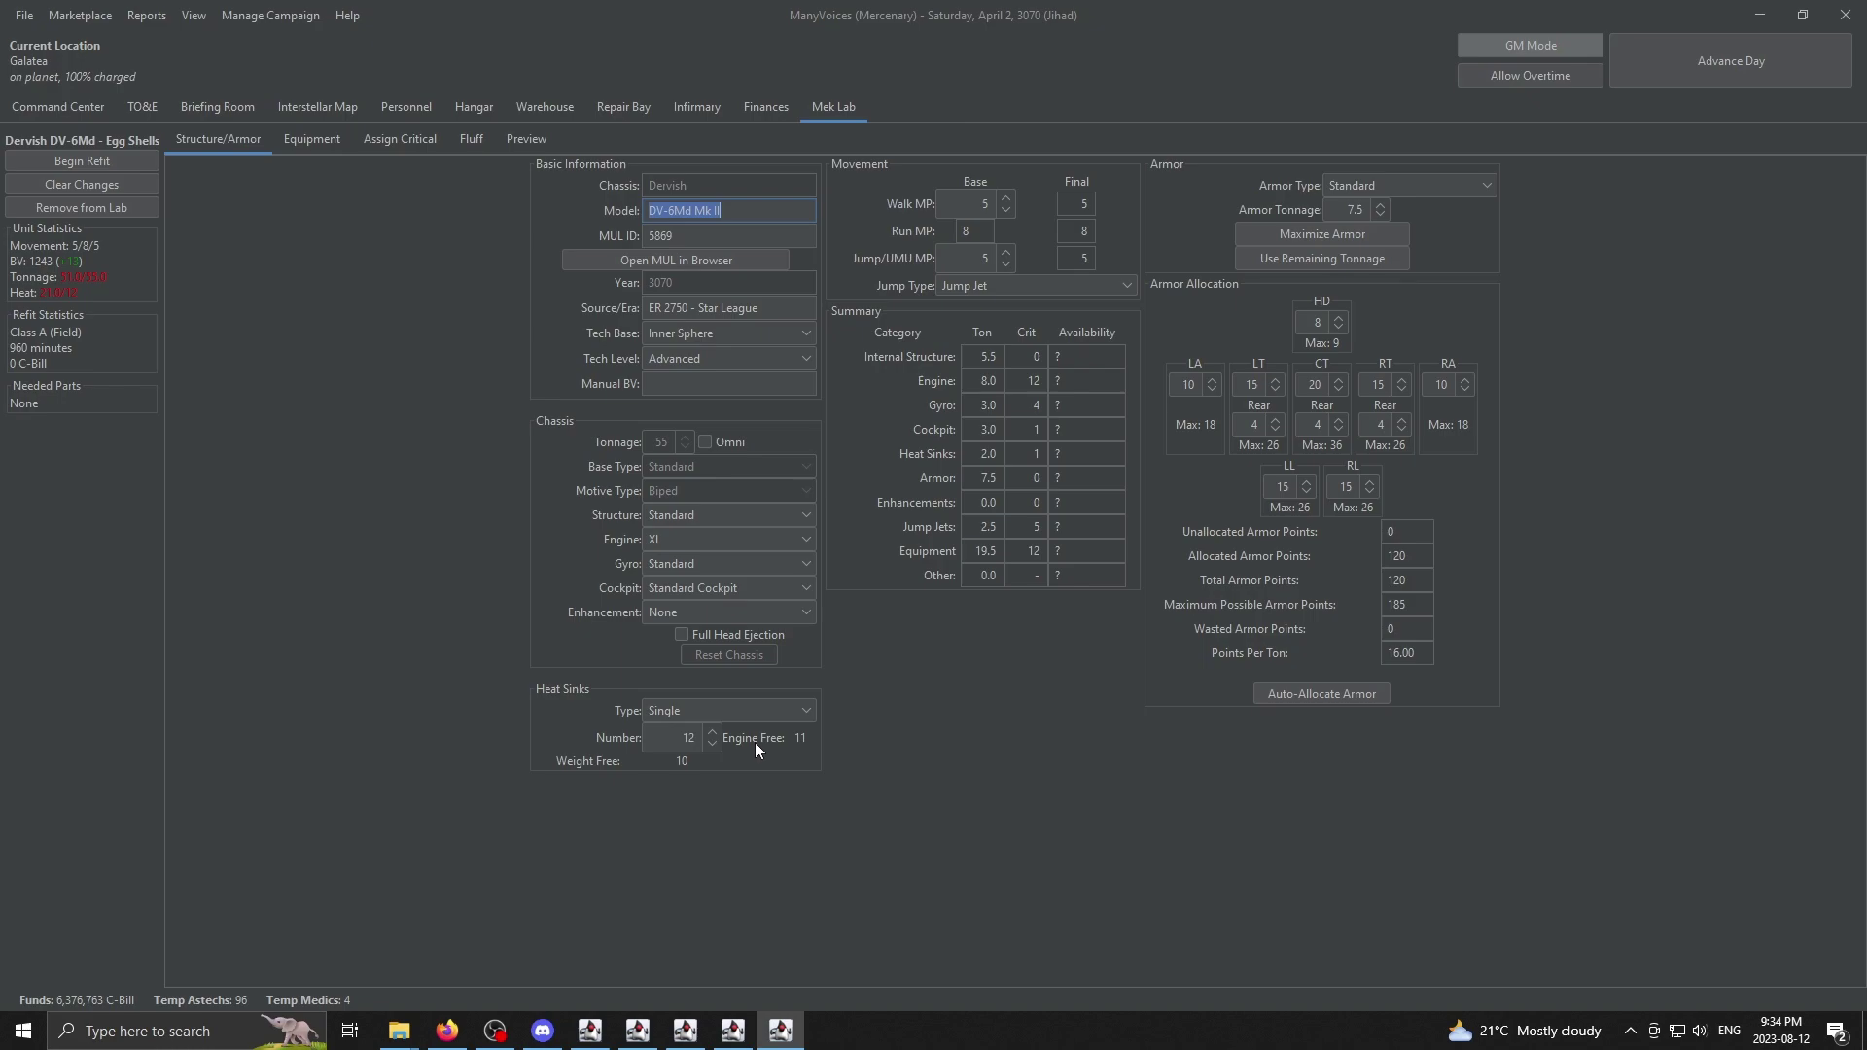
Step: Remove the Medium Lasers in both arms from the current loadout
{"action": "left_click", "coordinate": [313, 141]}
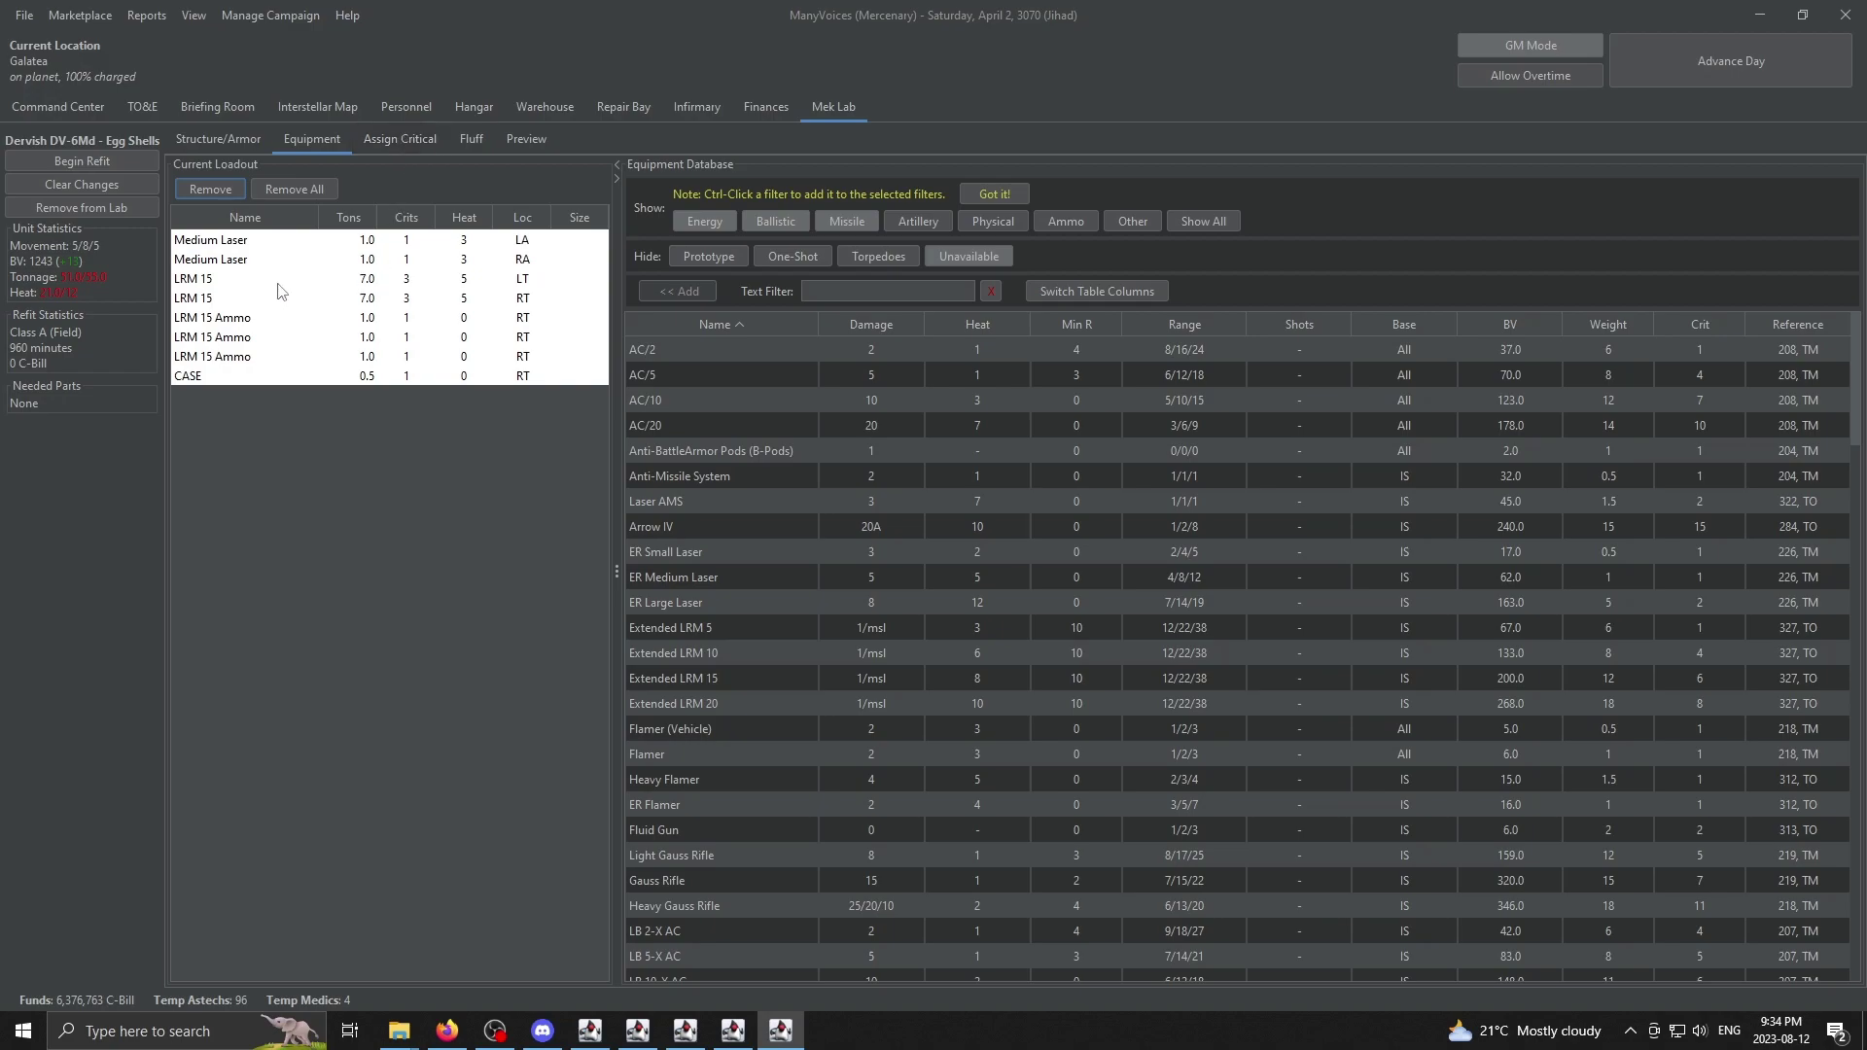
{"action": "left_click", "coordinate": [243, 242]}
{"action": "left_click", "coordinate": [220, 186]}
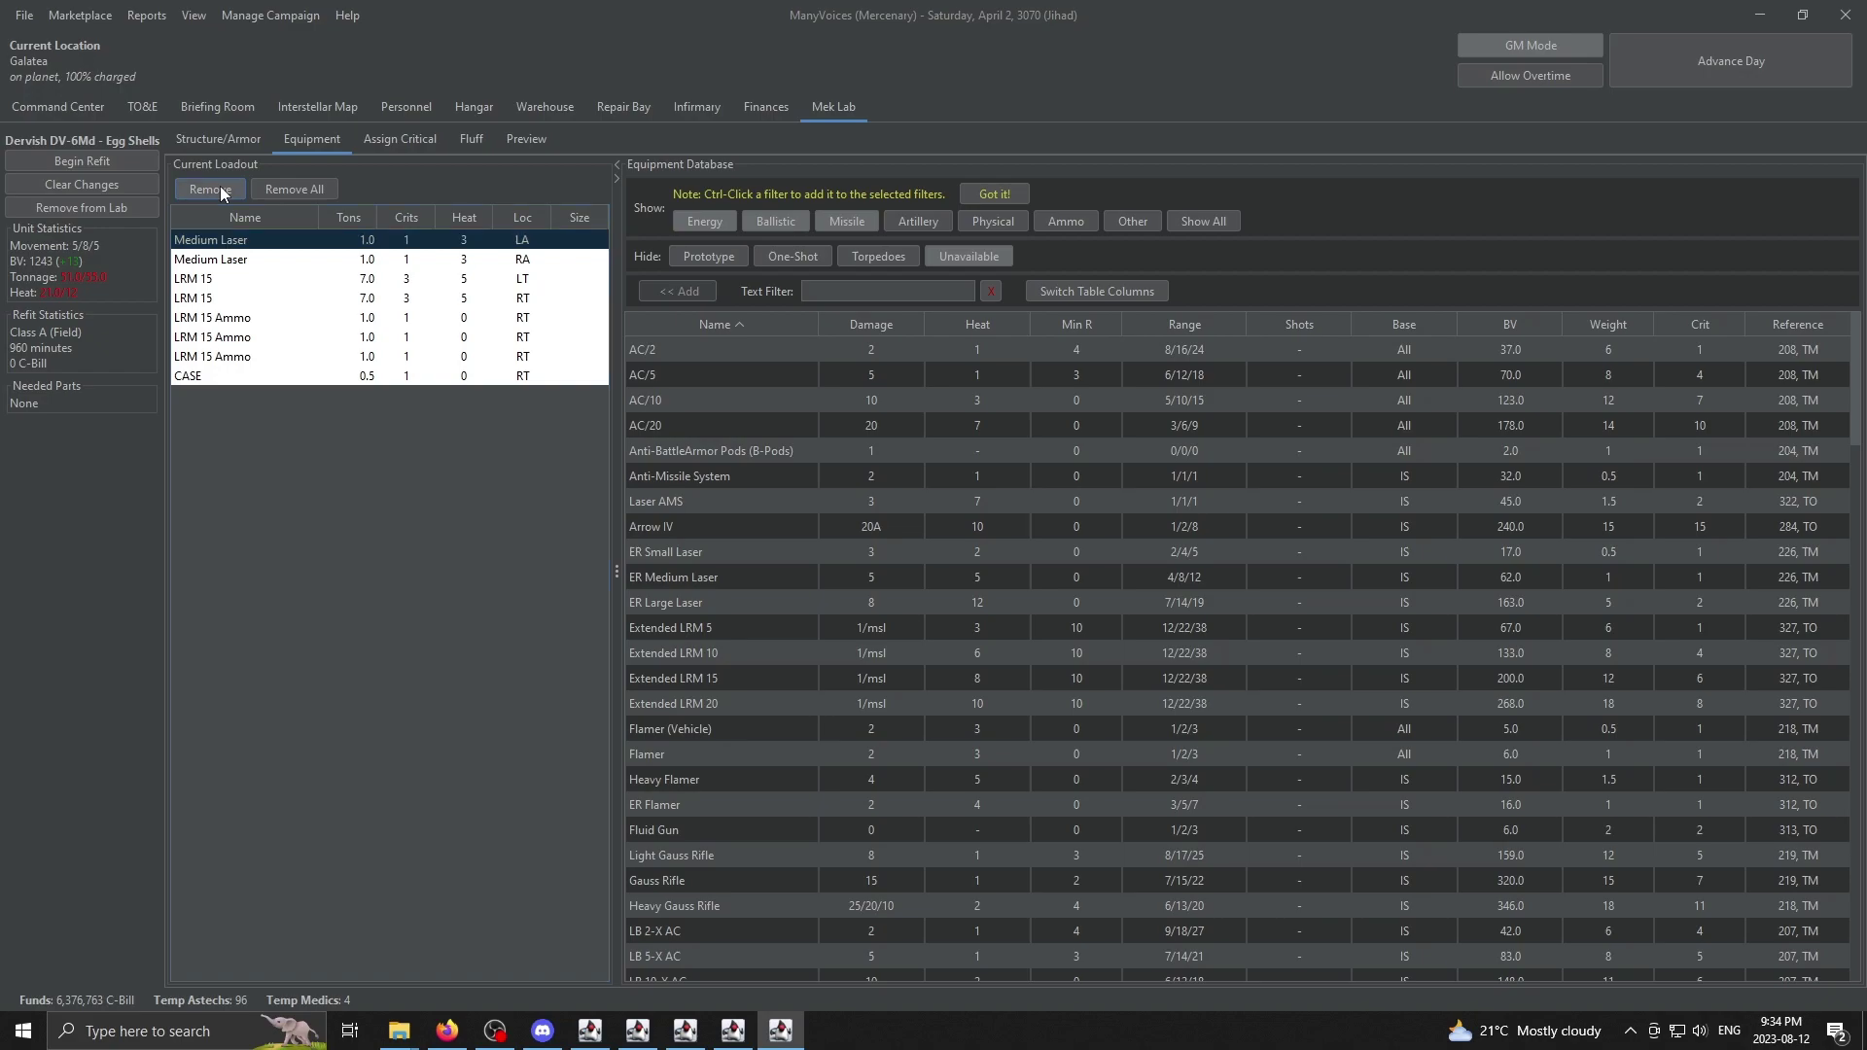
{"action": "left_click", "coordinate": [210, 187]}
Step: Set the tech level to Experimental and the tech base to Mixed Inner Sphere
{"action": "left_click", "coordinate": [210, 139]}
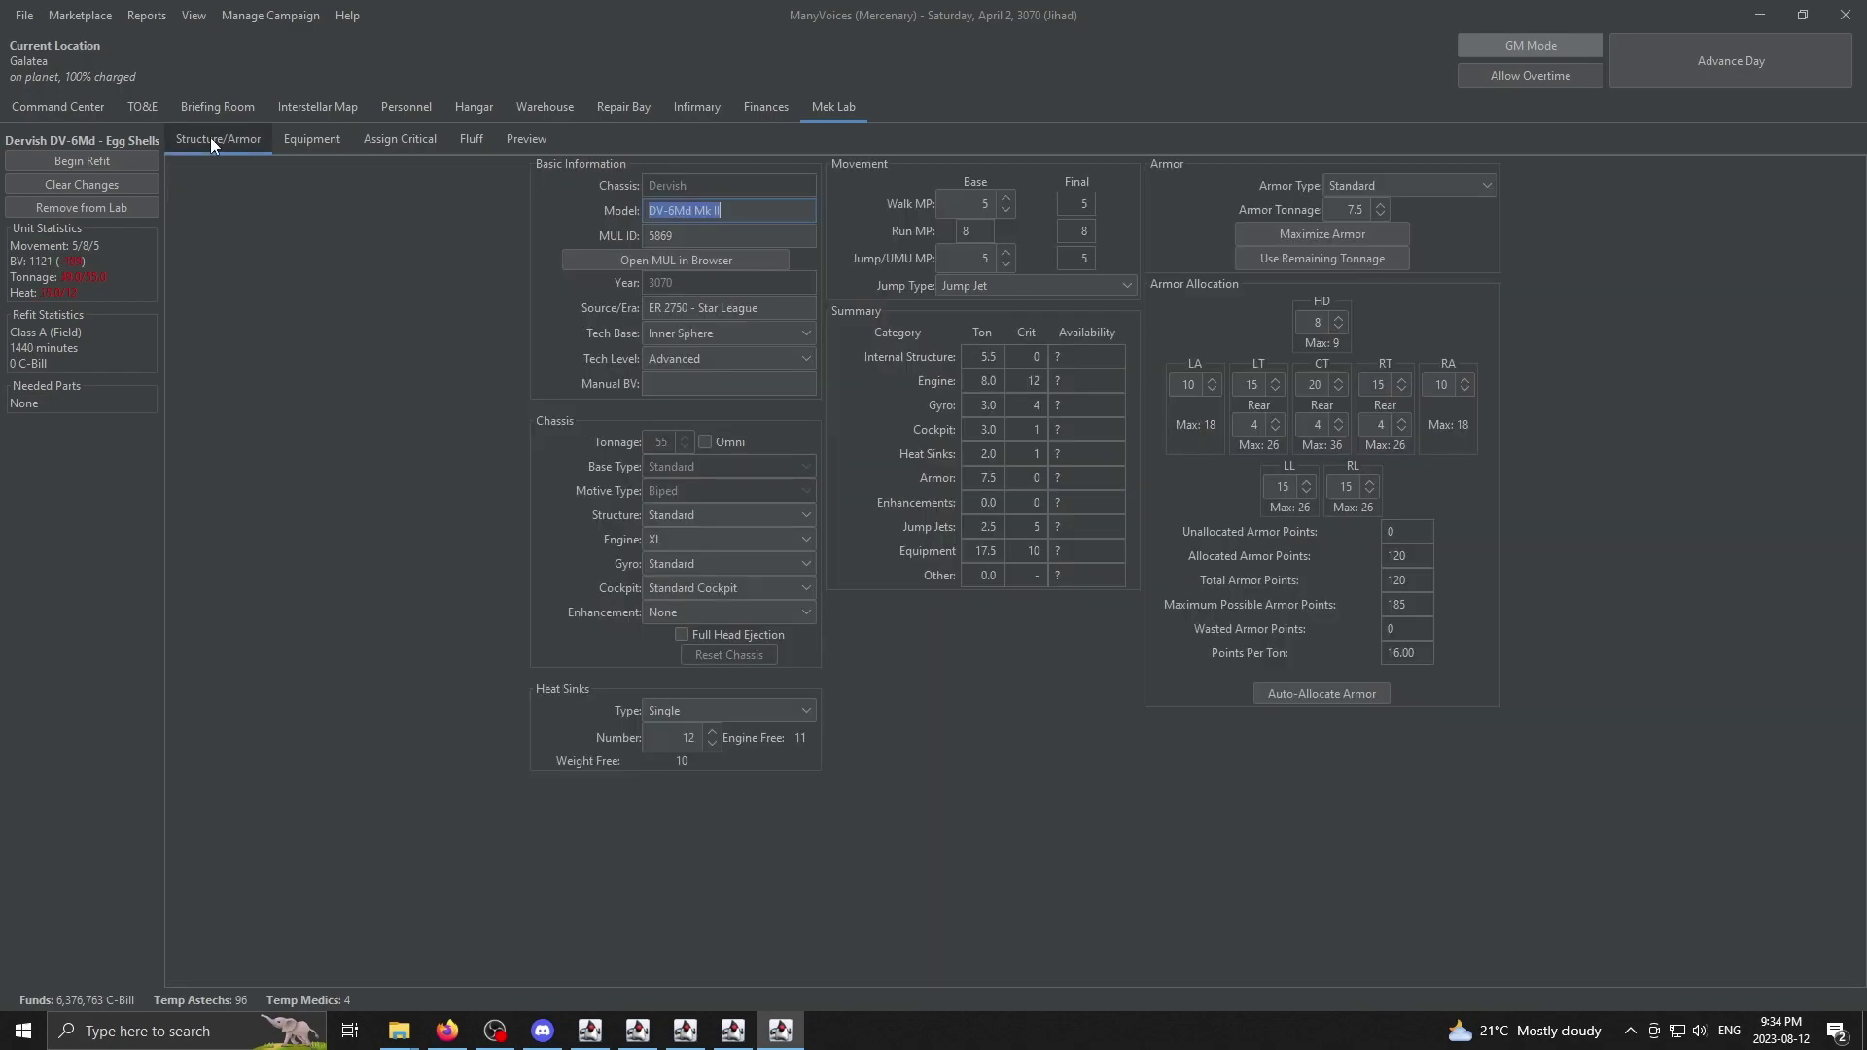
{"action": "left_click", "coordinate": [731, 363]}
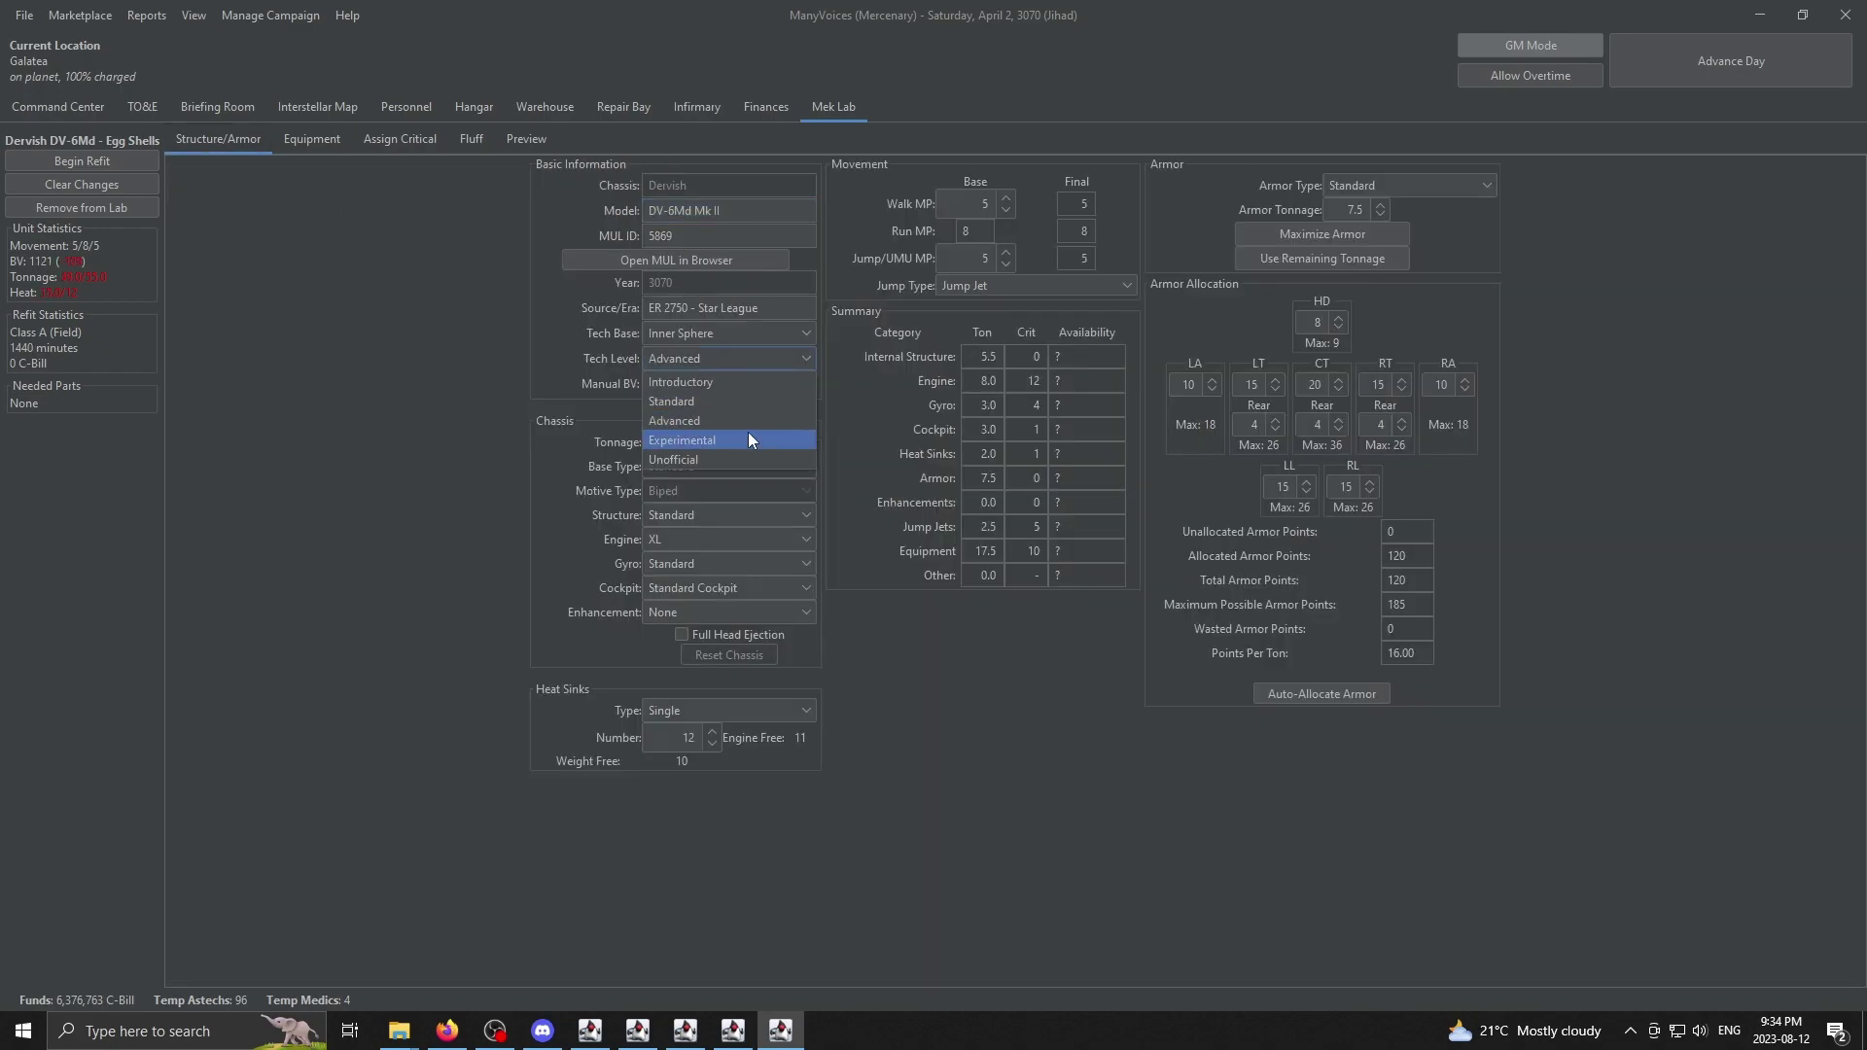
{"action": "left_click", "coordinate": [446, 393]}
{"action": "left_click", "coordinate": [695, 362]}
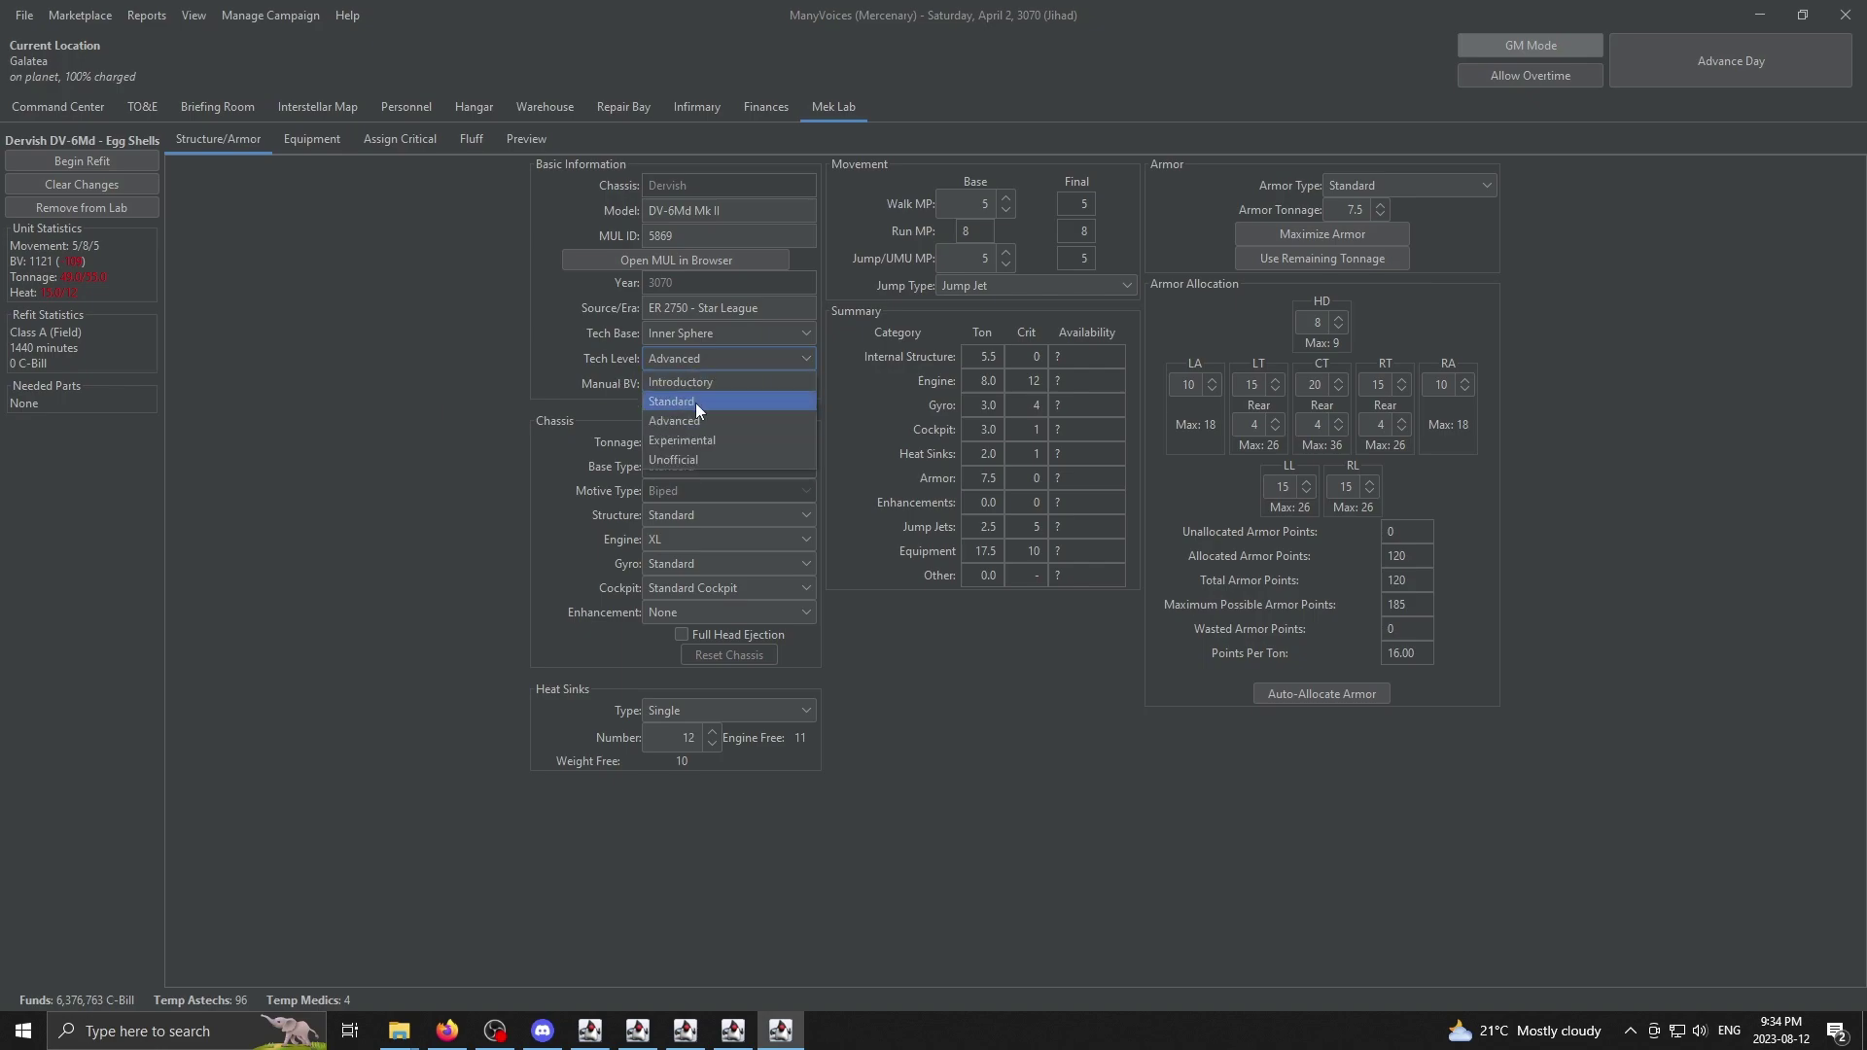
{"action": "left_click", "coordinate": [690, 439]}
{"action": "left_click", "coordinate": [723, 331]}
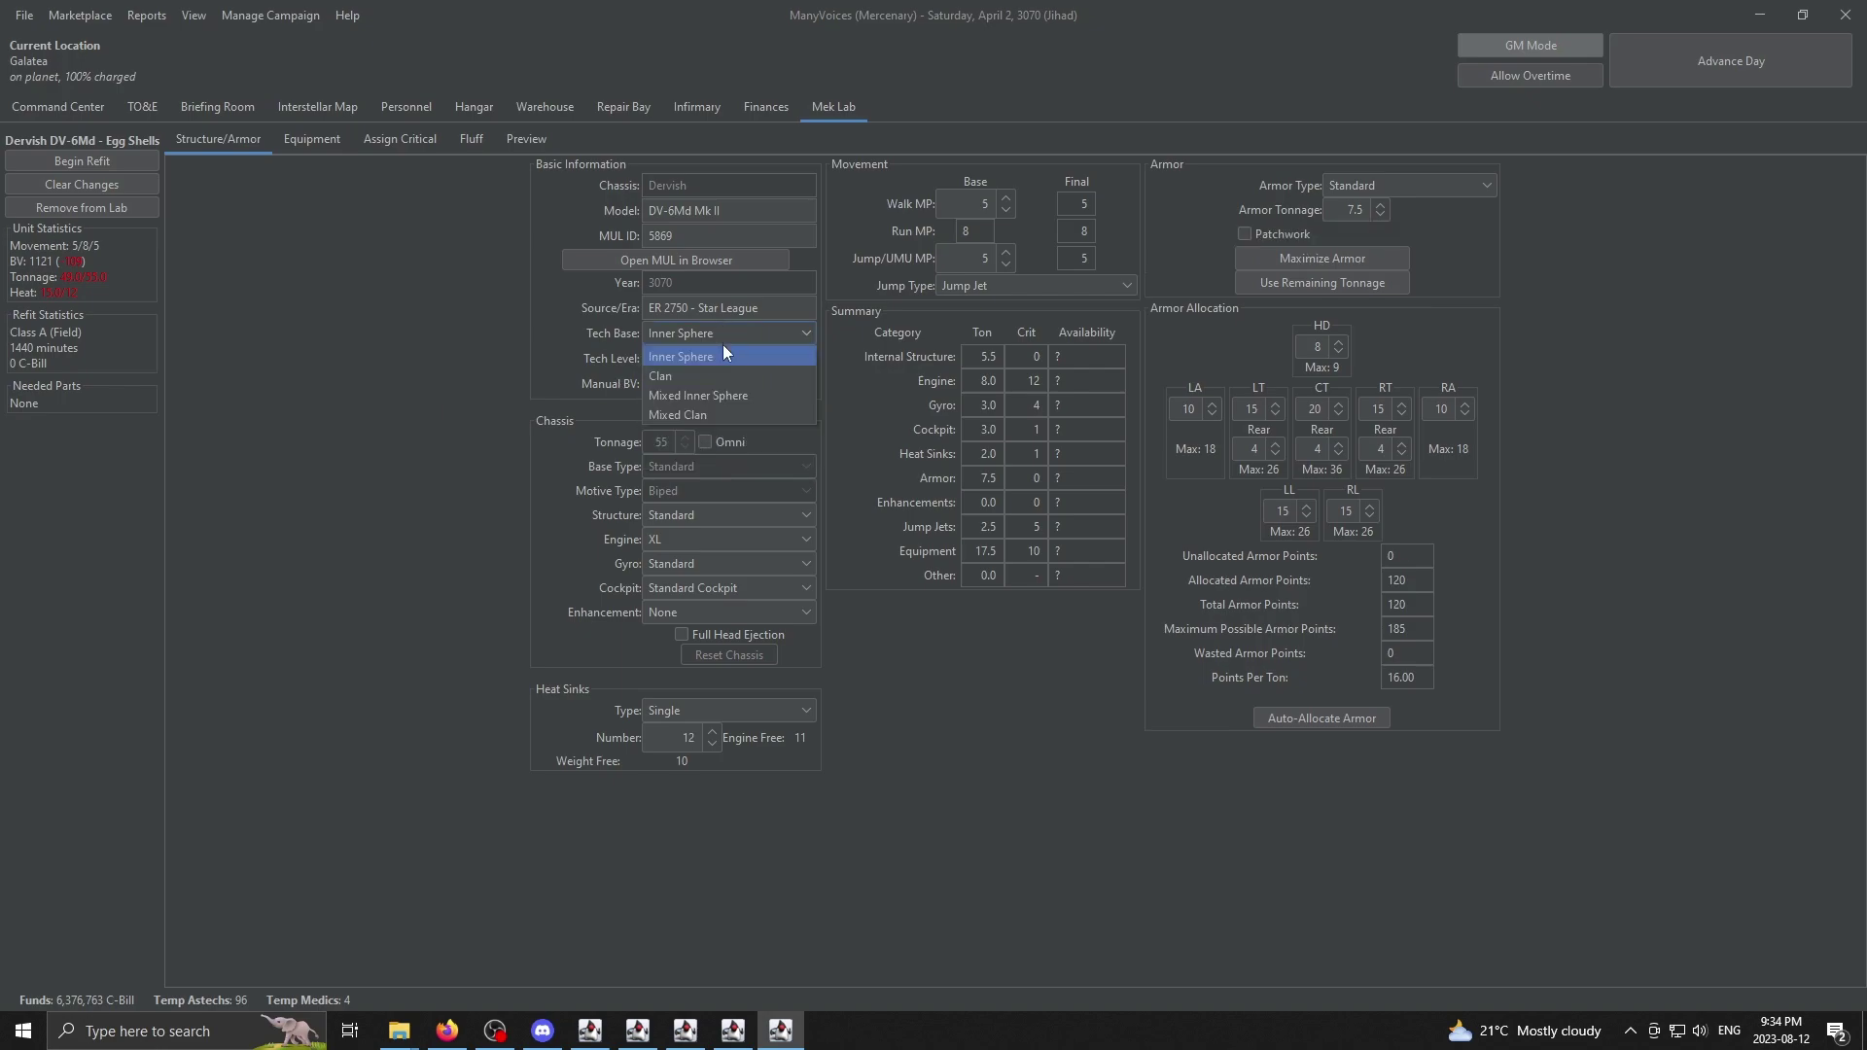
{"action": "left_click", "coordinate": [724, 361]}
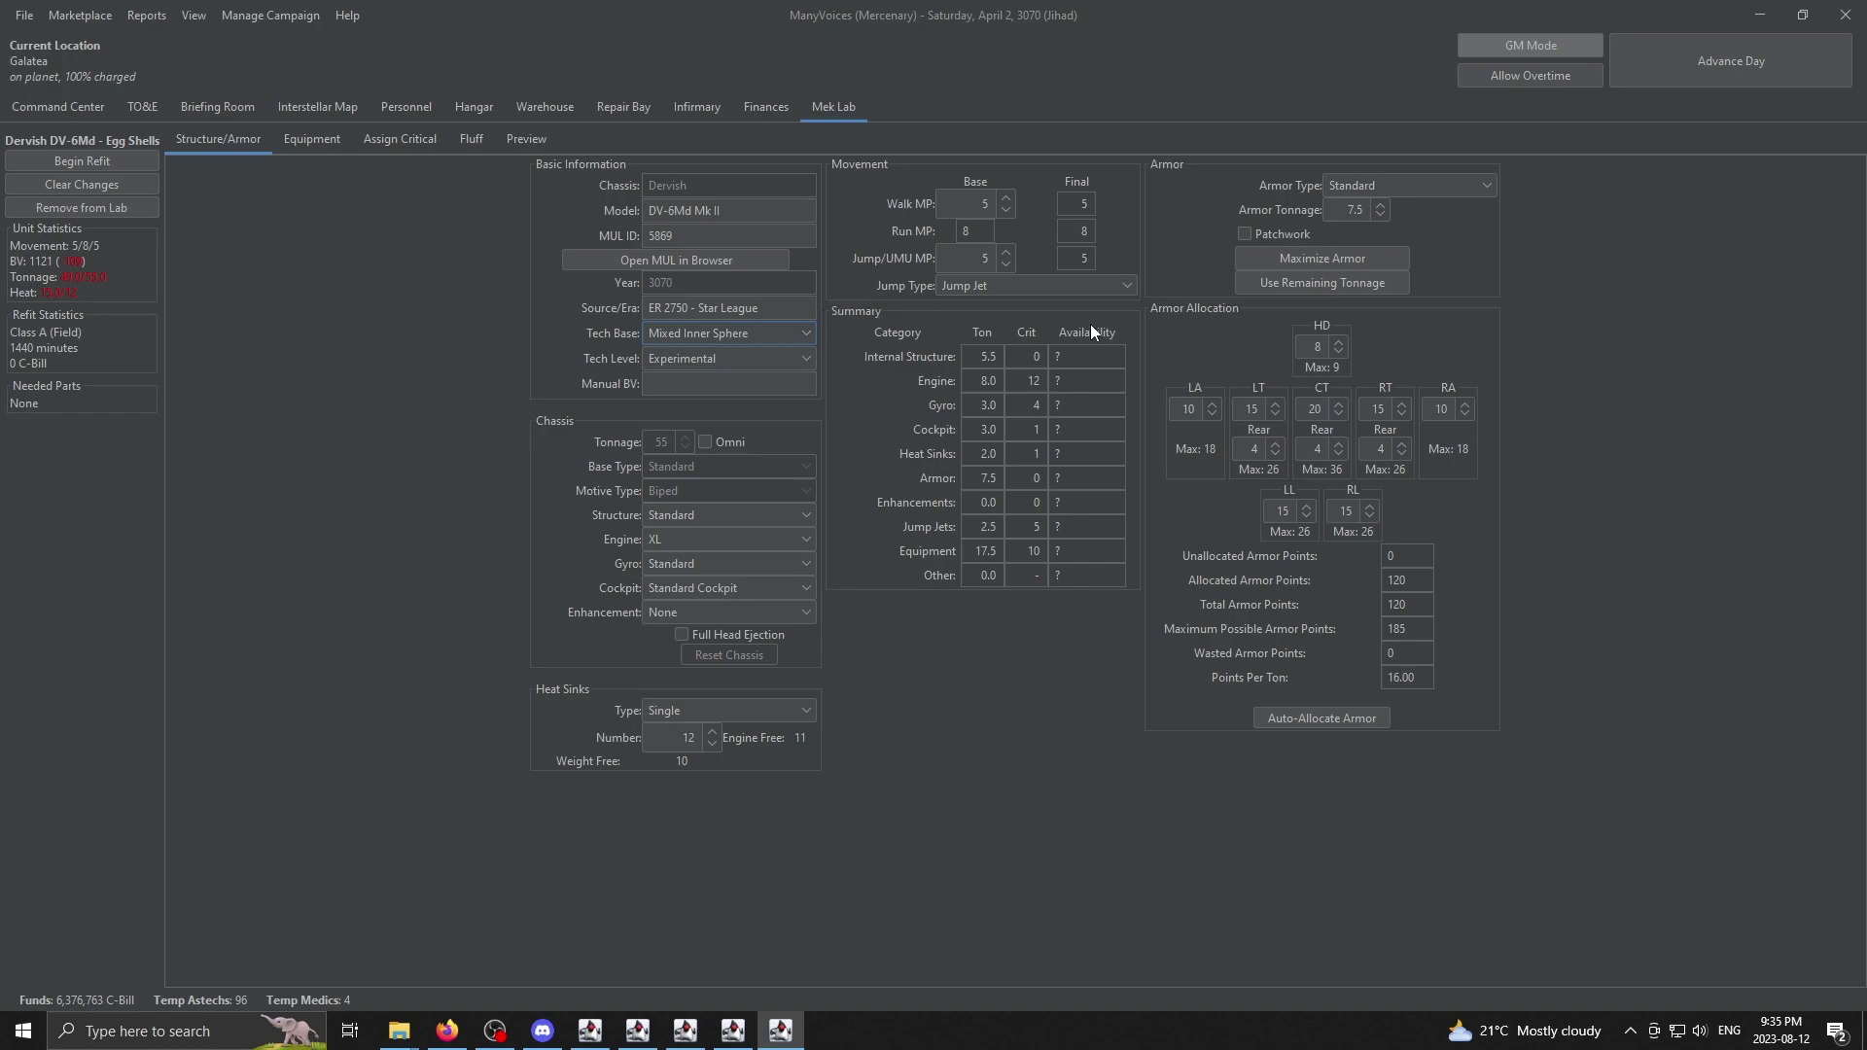
Step: Set the standard armor tonnage to 10 and auto-allocate the armor points
{"action": "left_click", "coordinate": [1357, 255]}
{"action": "left_click", "coordinate": [1380, 214]}
{"action": "left_click", "coordinate": [1307, 719]}
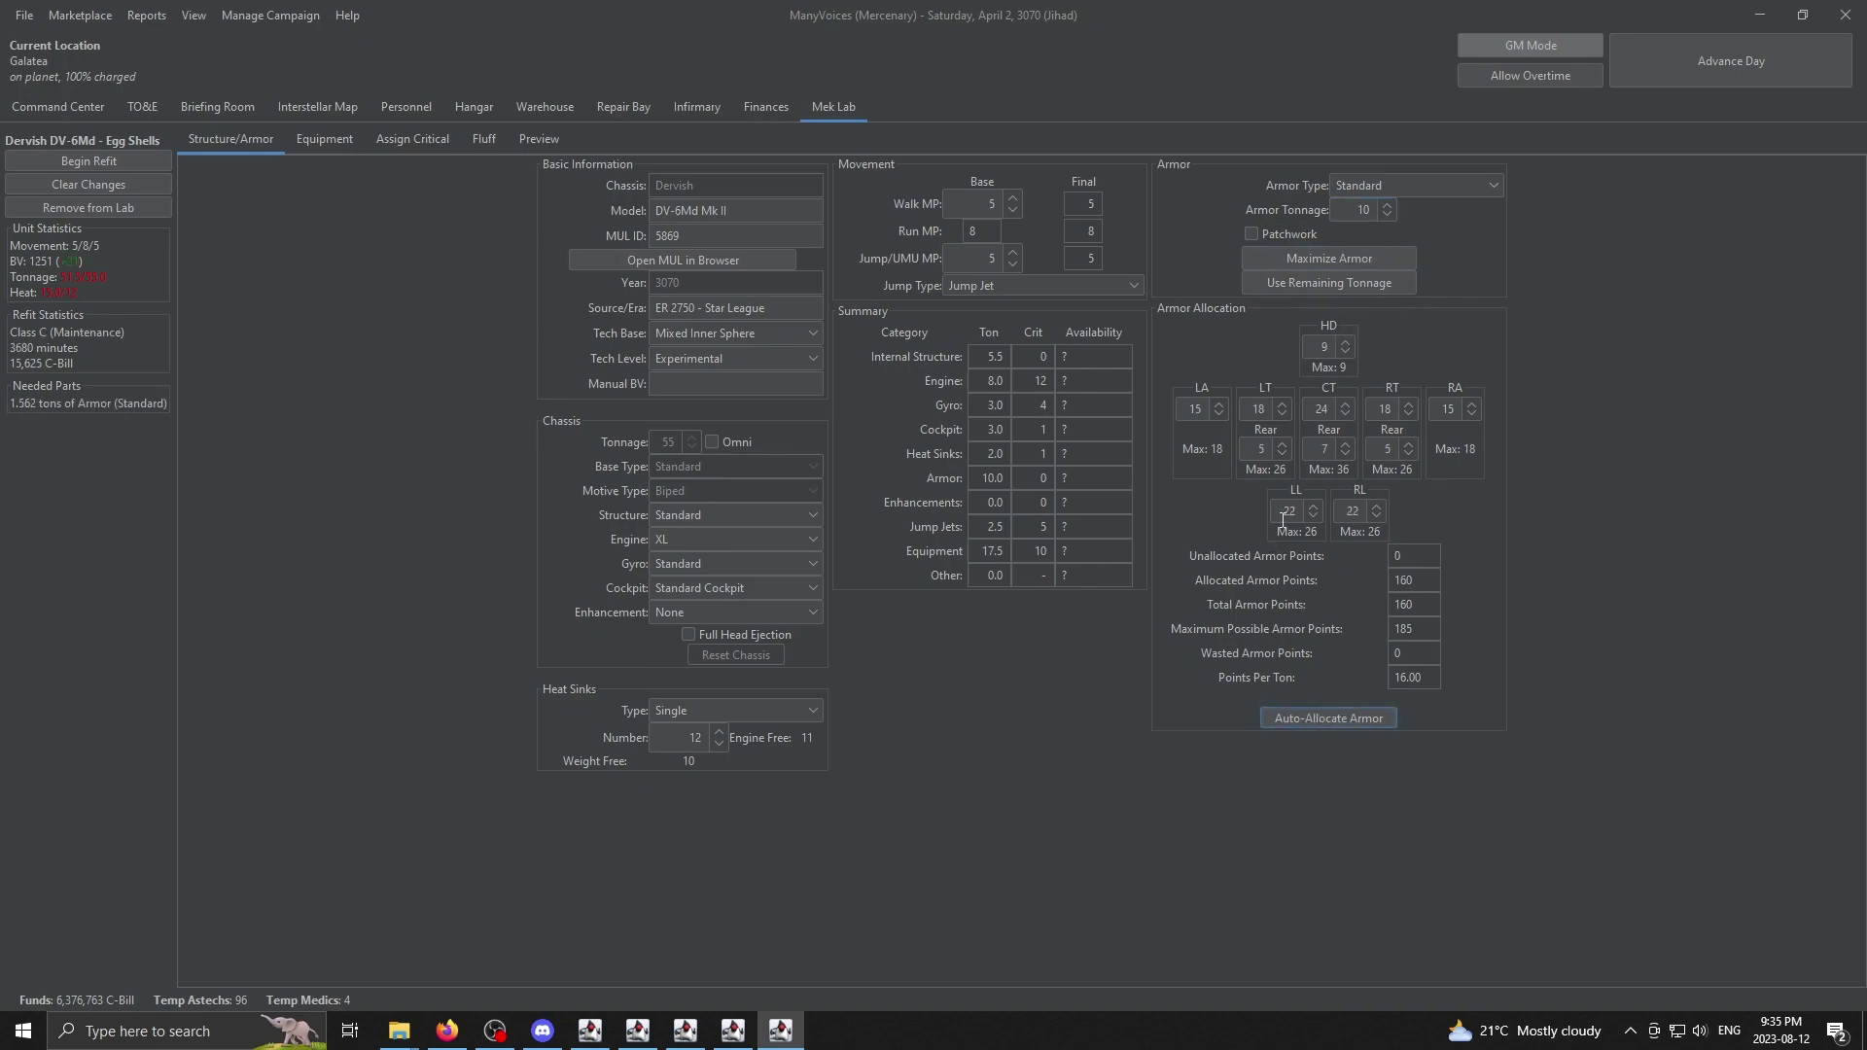
Step: Set the armor of the left and right legs to 20 points each
{"action": "left_click", "coordinate": [1313, 516]}
{"action": "left_click", "coordinate": [1314, 516]}
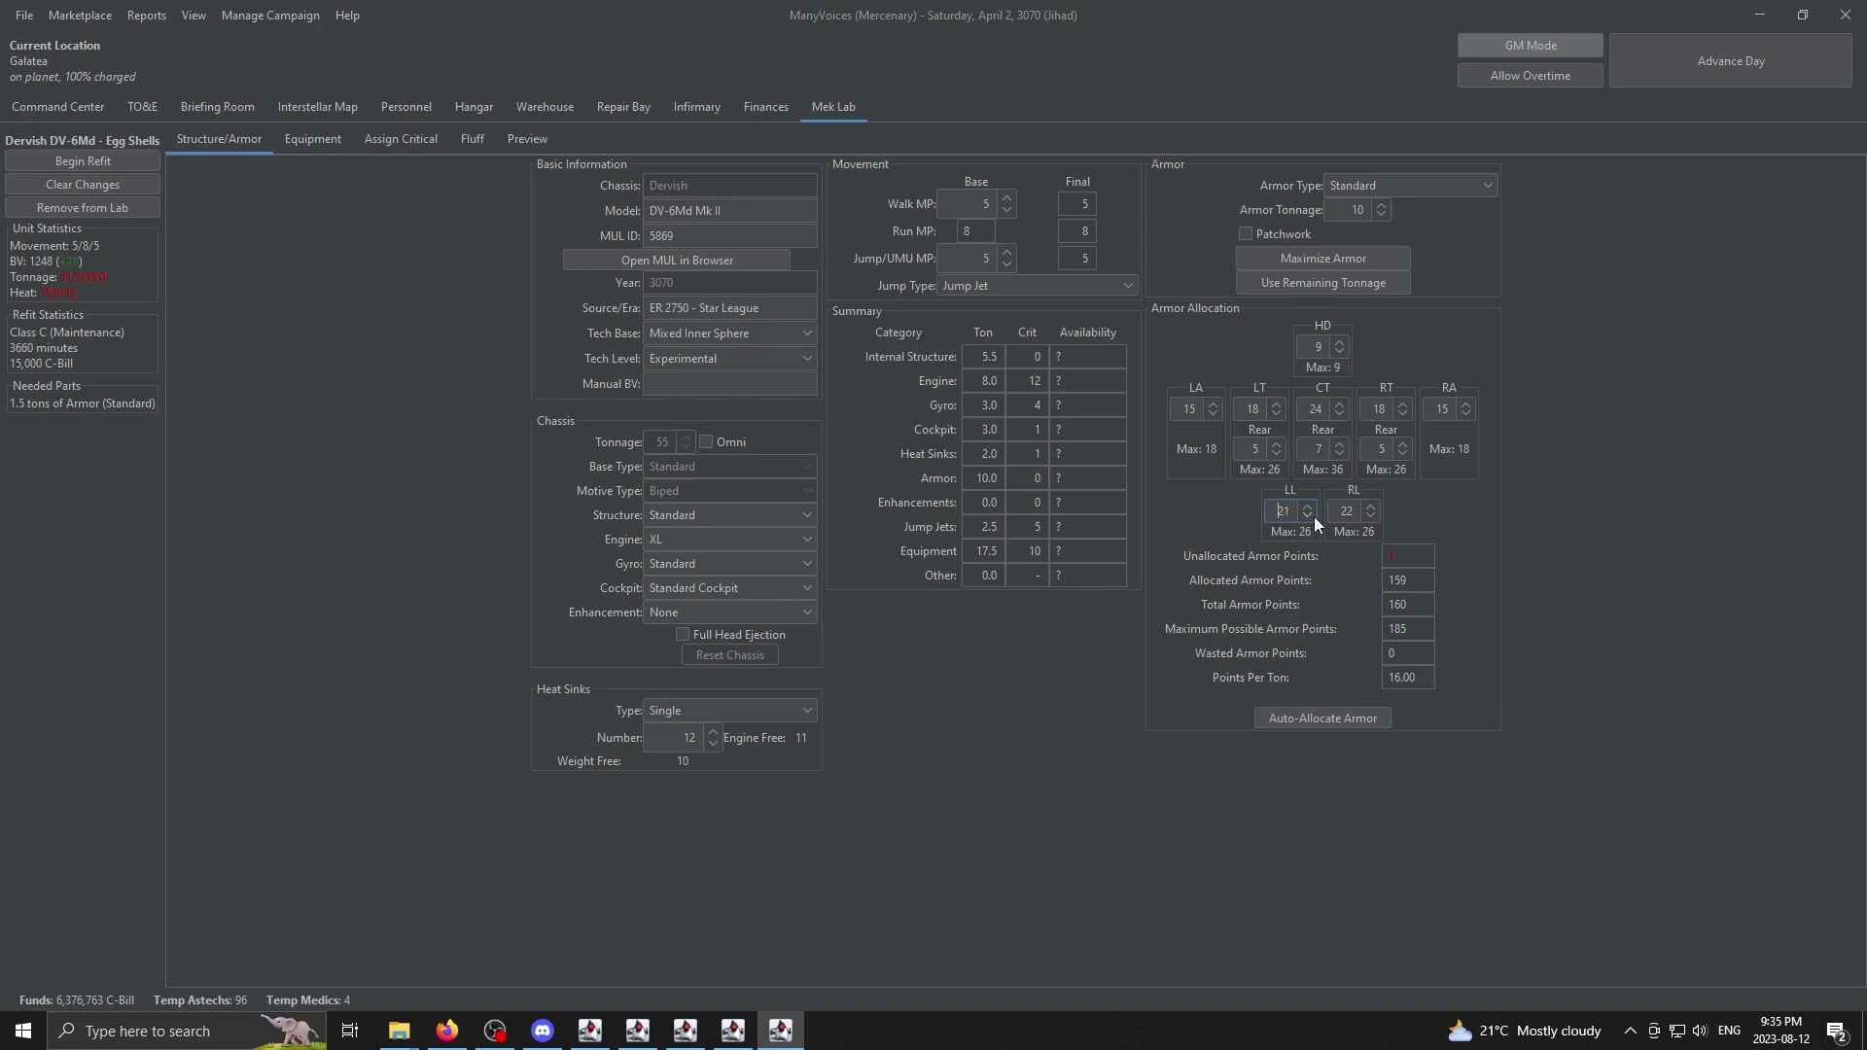
{"action": "left_click", "coordinate": [1377, 516]}
{"action": "left_click", "coordinate": [1376, 516]}
Step: Set the armor of the left and right arms to the maximum of 18 points each
{"action": "left_click", "coordinate": [1219, 404]}
{"action": "left_click", "coordinate": [1219, 403]}
{"action": "left_click", "coordinate": [1219, 404]}
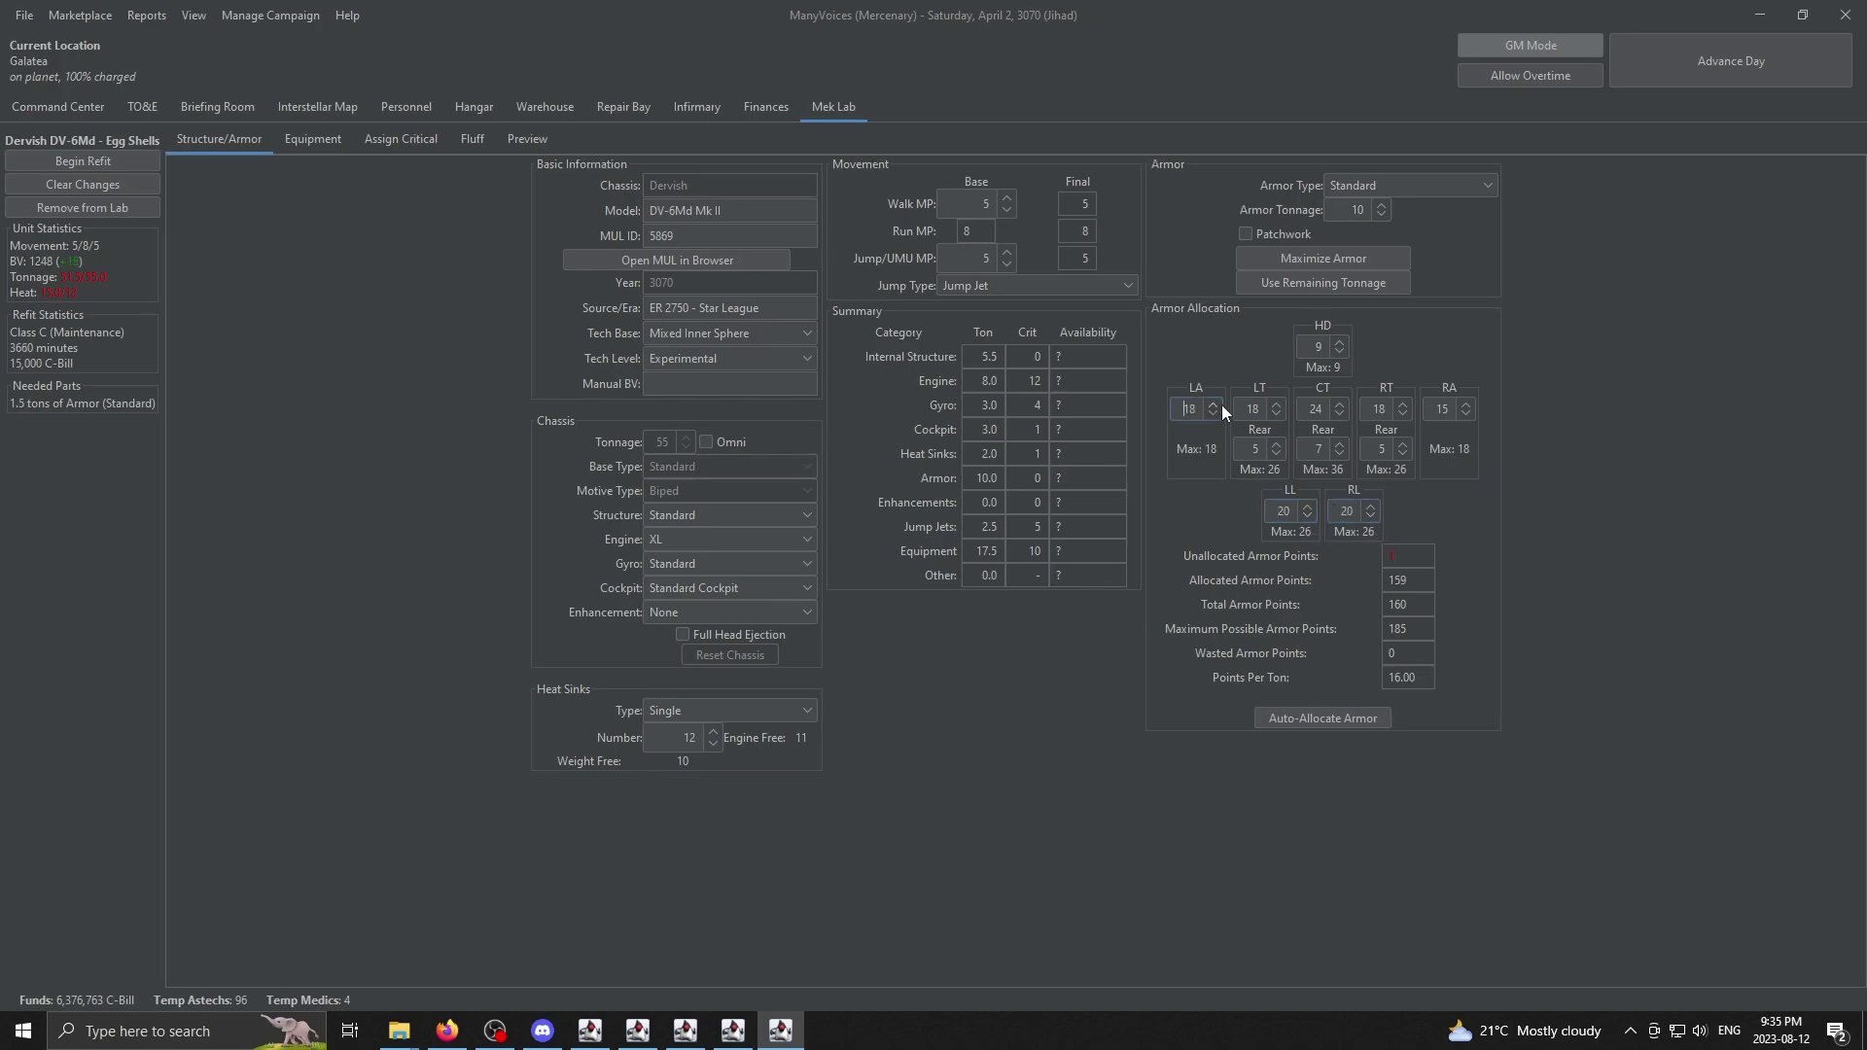
{"action": "left_click", "coordinate": [1465, 403]}
{"action": "left_click", "coordinate": [1465, 404]}
{"action": "left_click", "coordinate": [1465, 404]}
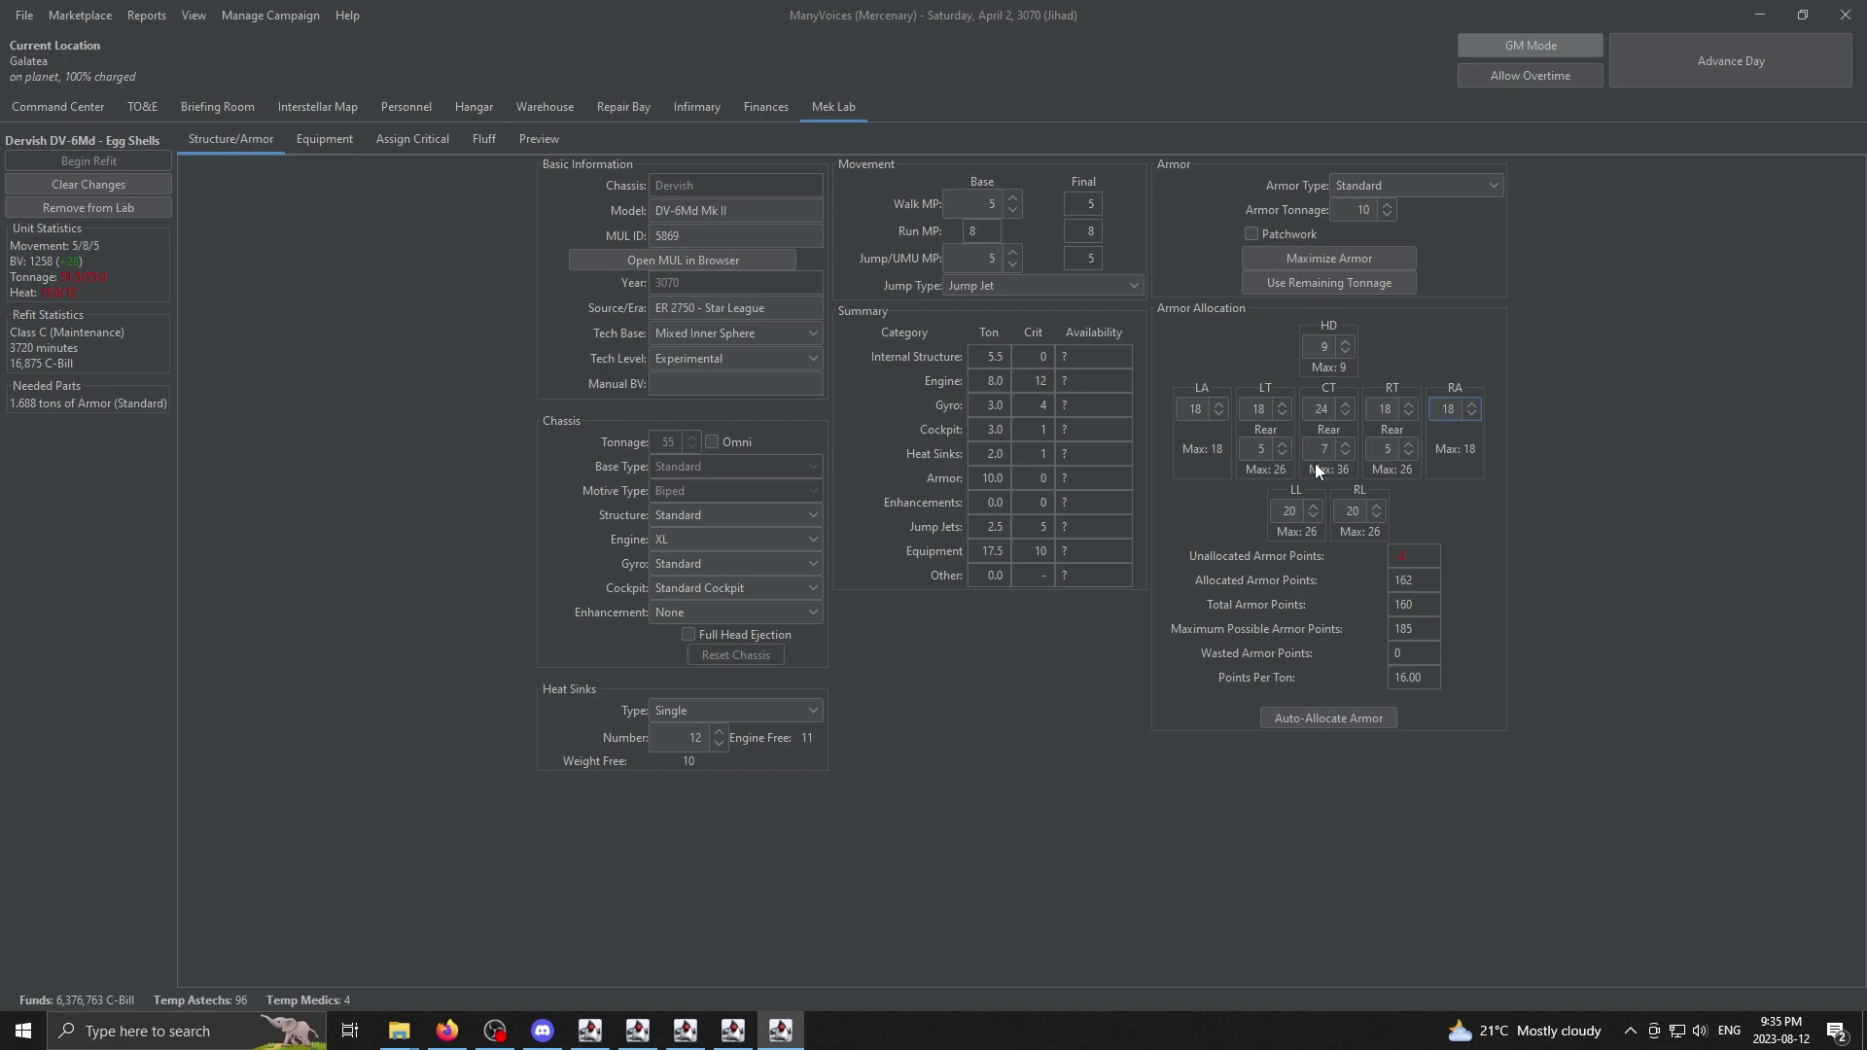
Step: Set the center torso armor to 20 points in front and 5 points in the rear
{"action": "left_click", "coordinate": [1346, 415]}
{"action": "left_click", "coordinate": [1345, 414]}
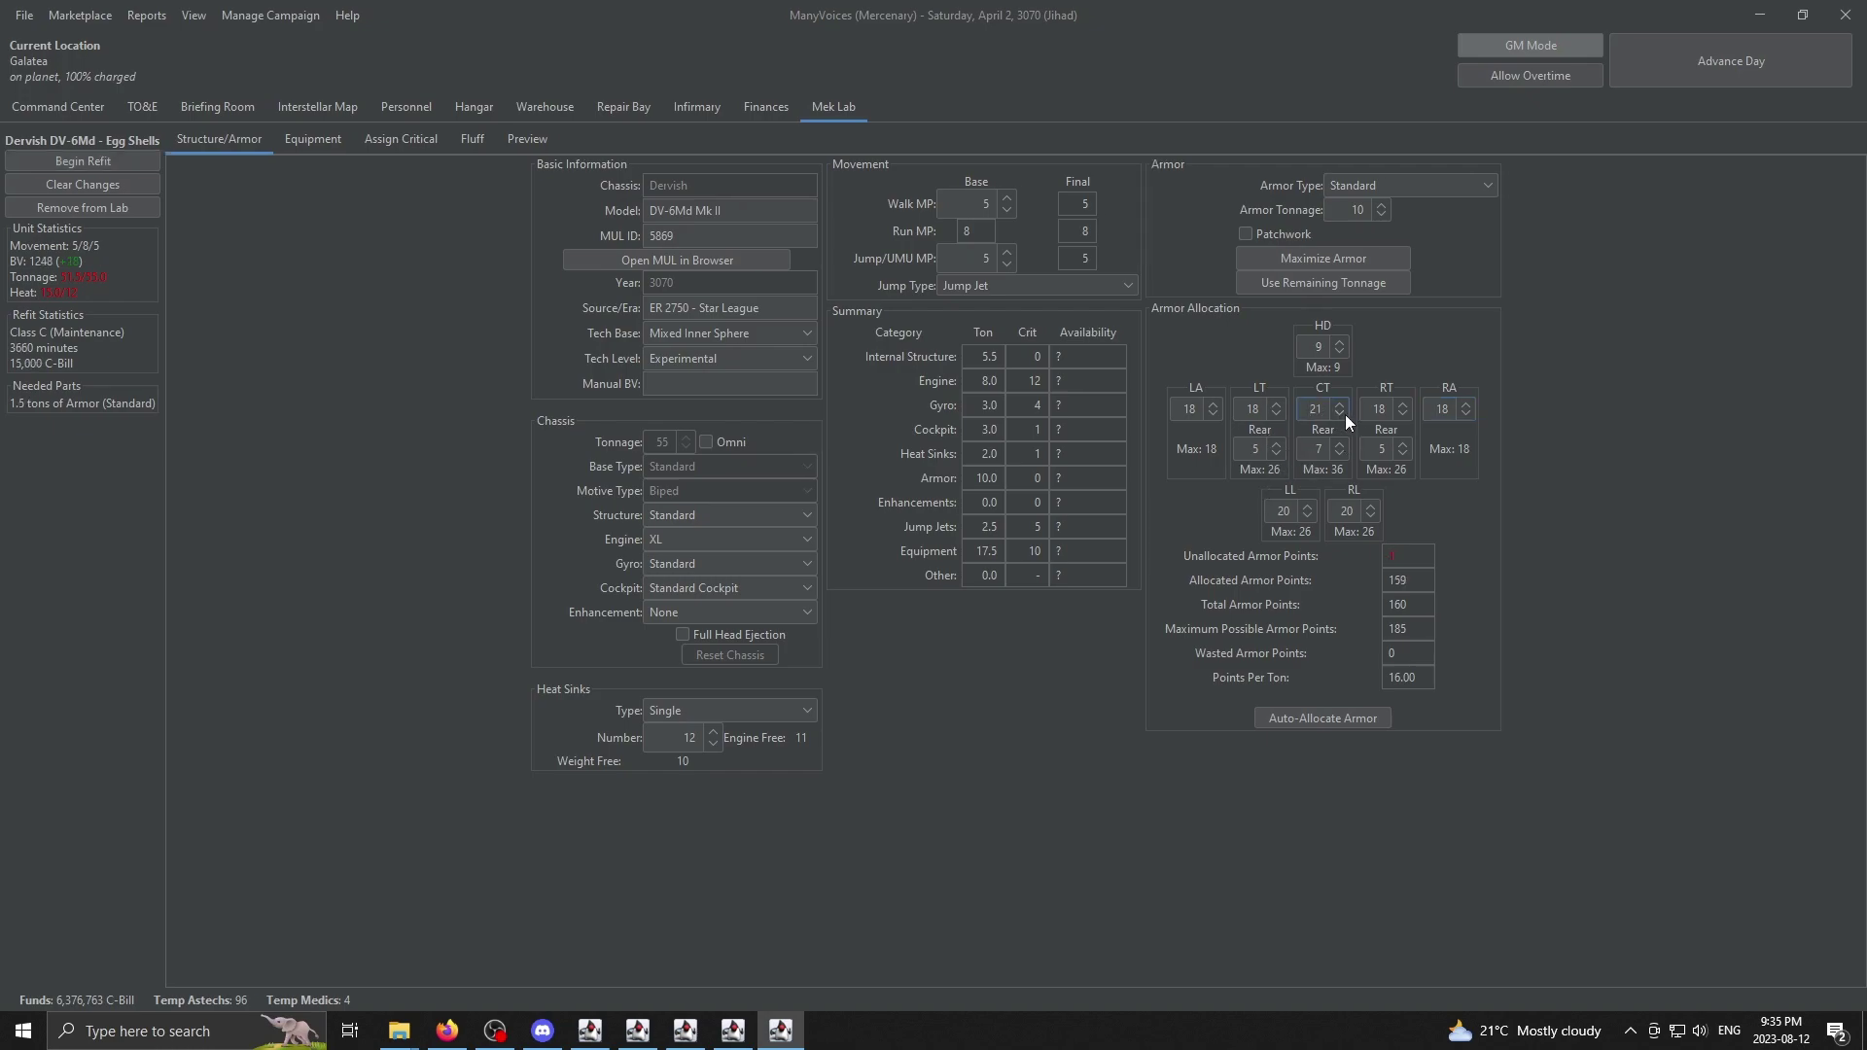
{"action": "left_click", "coordinate": [1346, 414]}
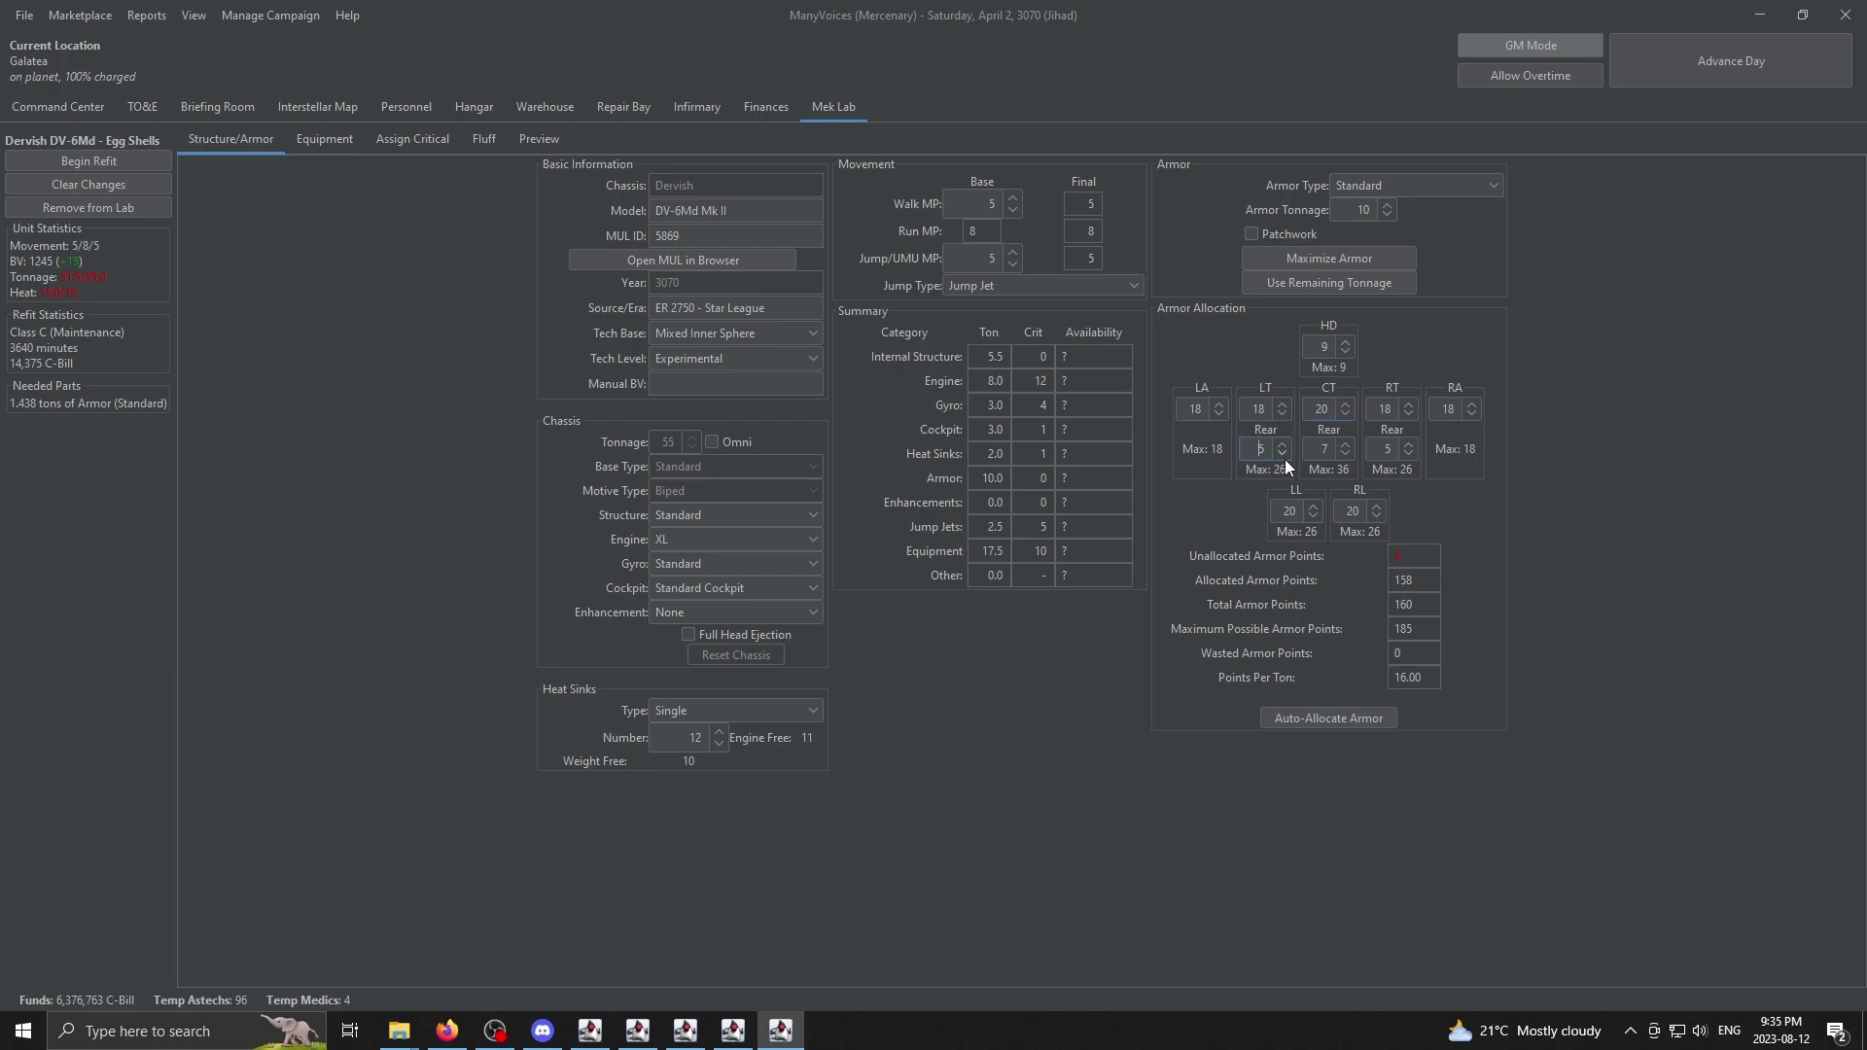
{"action": "left_click", "coordinate": [1346, 453]}
{"action": "left_click", "coordinate": [1345, 453]}
Step: Set the front armor of the left and right torsos to 20 points each
{"action": "left_click", "coordinate": [1282, 403]}
{"action": "left_click", "coordinate": [1406, 403]}
{"action": "left_click", "coordinate": [1407, 403]}
Step: Filter the equipment database for "lrm" and add a Clan LRM 10 to the loadout
{"action": "left_click", "coordinate": [327, 136]}
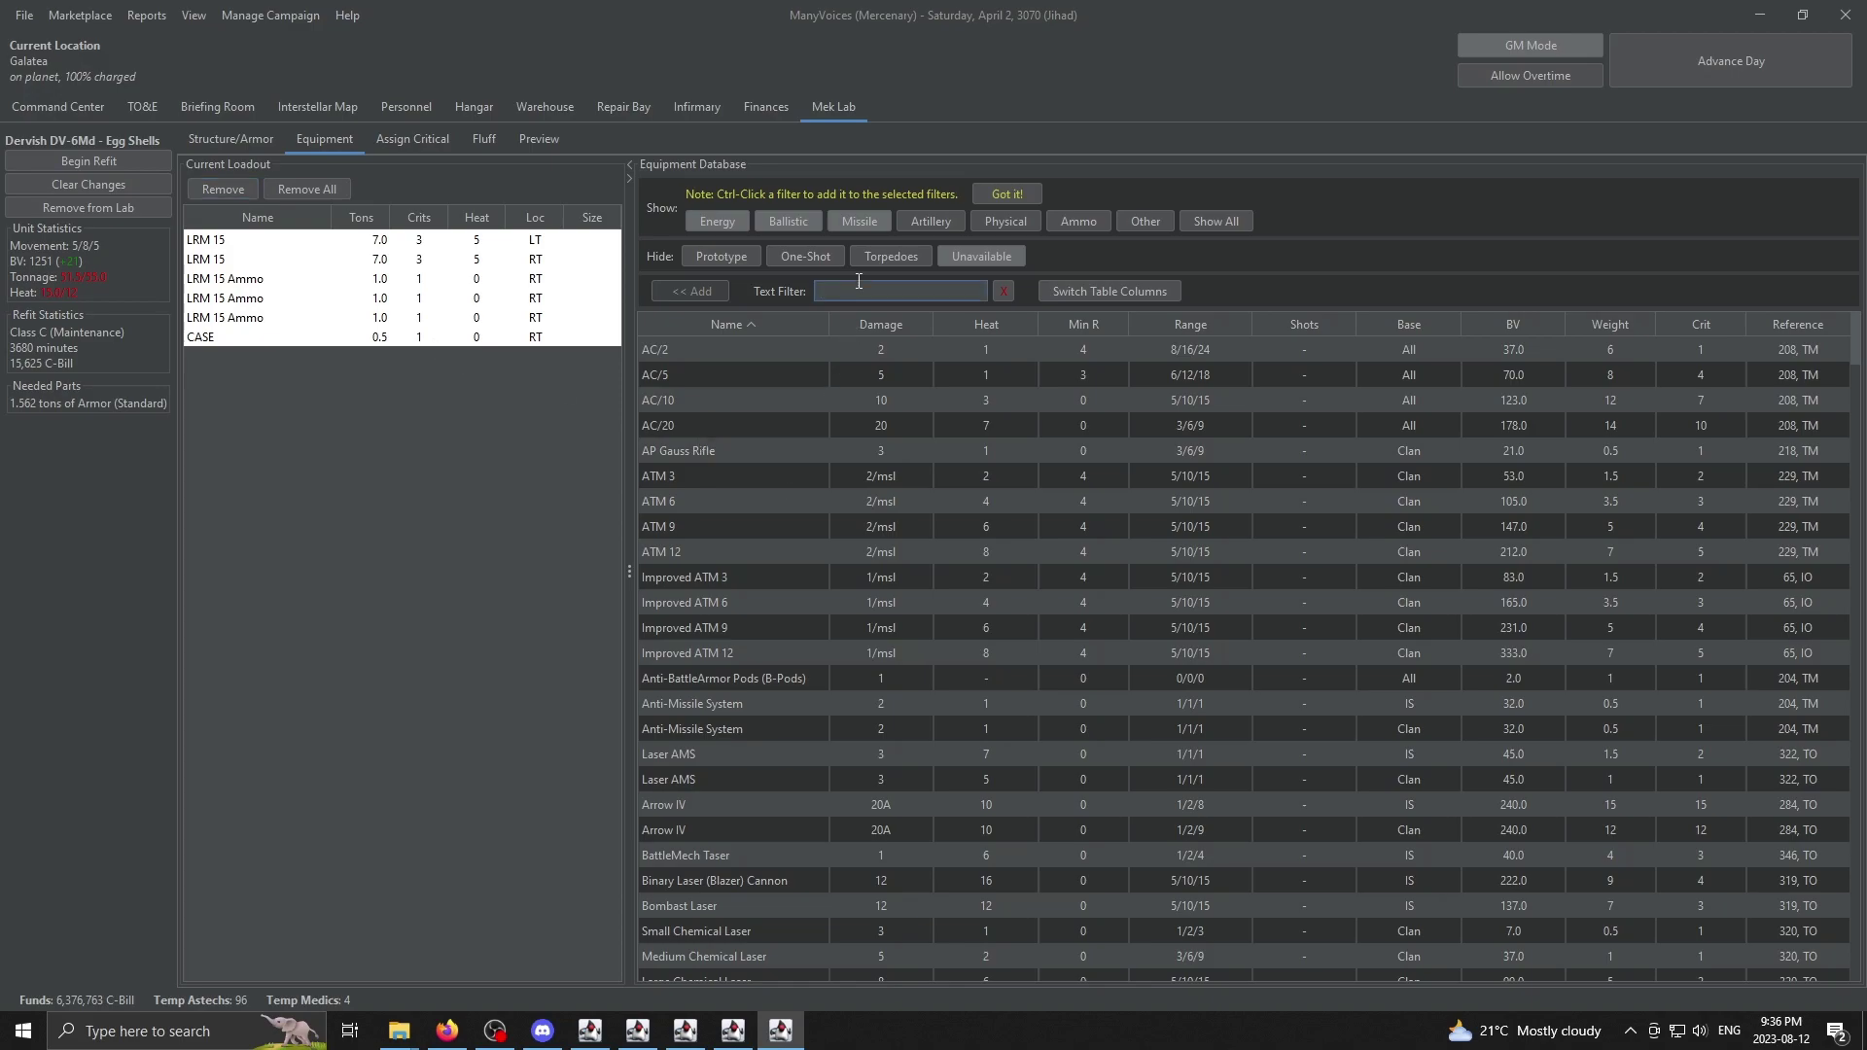
{"action": "type", "text": "lrm"}
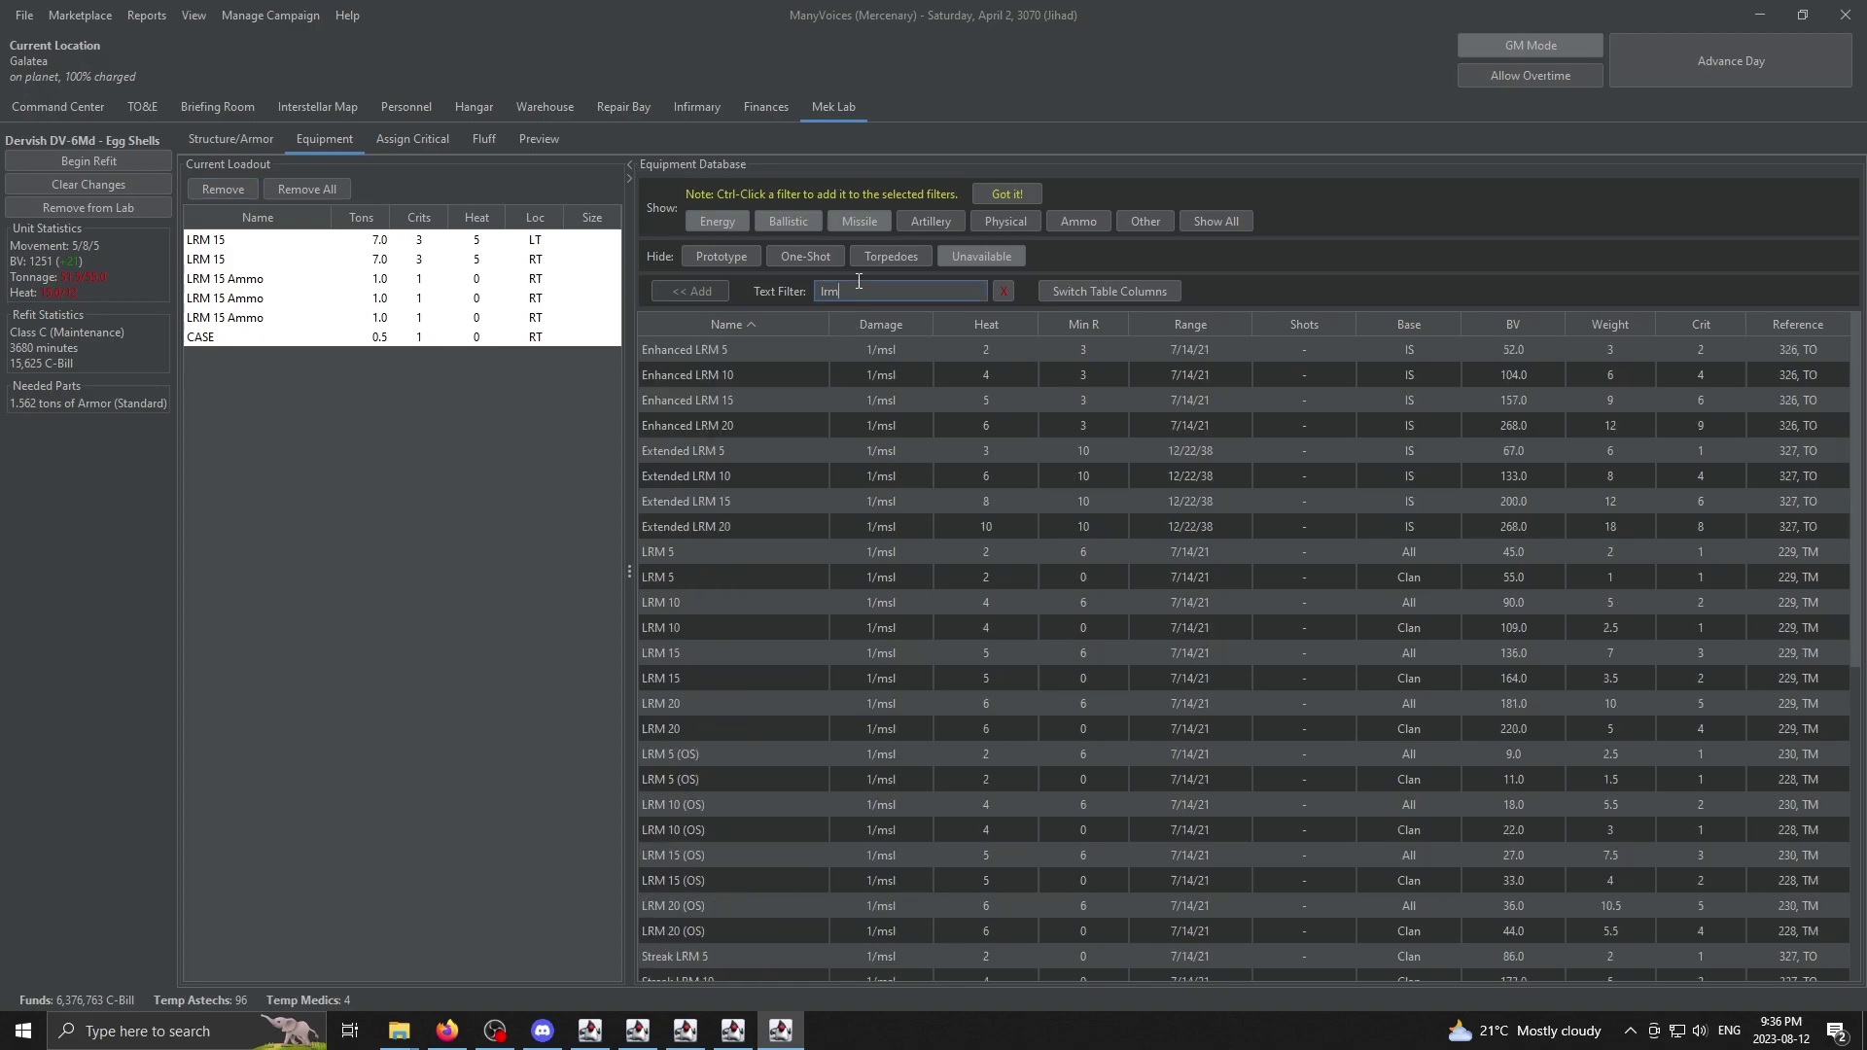
{"action": "left_click", "coordinate": [726, 601]}
{"action": "left_click", "coordinate": [726, 628]}
{"action": "left_click", "coordinate": [714, 292]}
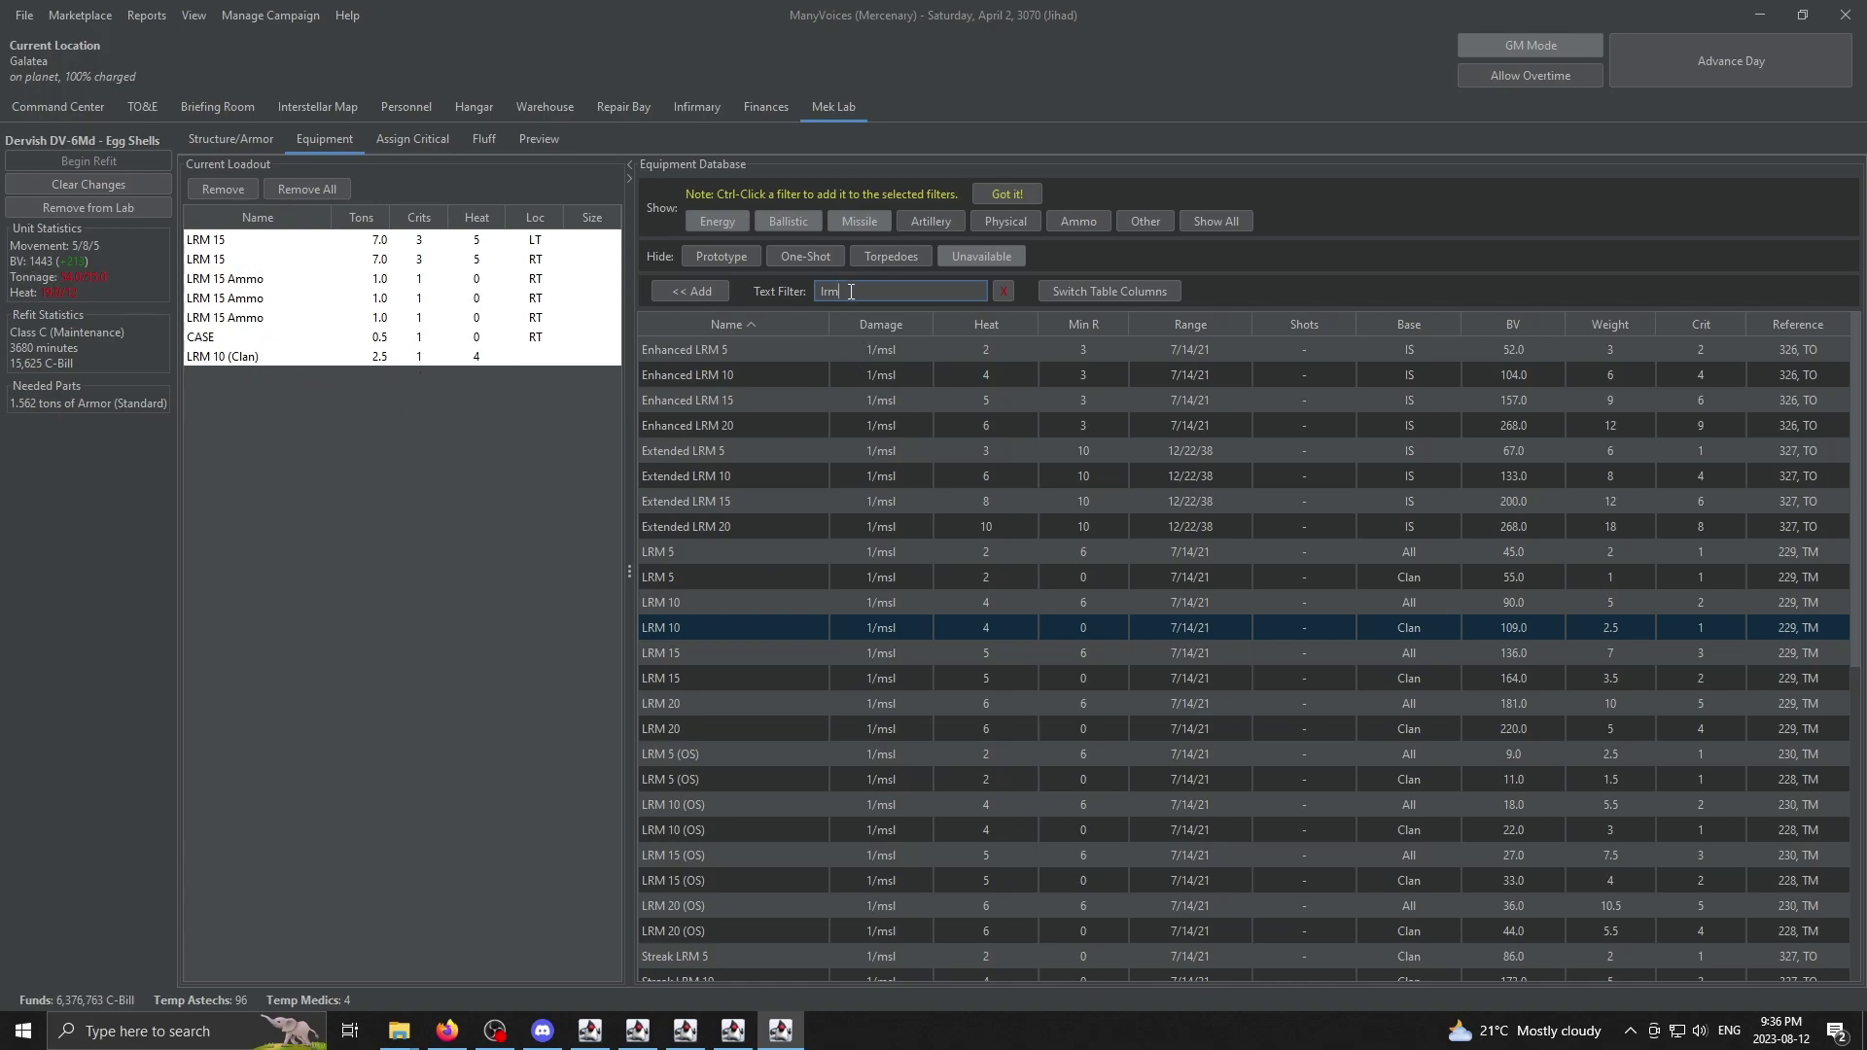
Step: Re-enter the "lrm" filter and add one ton of non-Clan standard LRM 10 Ammo to the loadout
{"action": "key", "text": "BackSpace"}
{"action": "key", "text": "BackSpace"}
{"action": "key", "text": "BackSpace"}
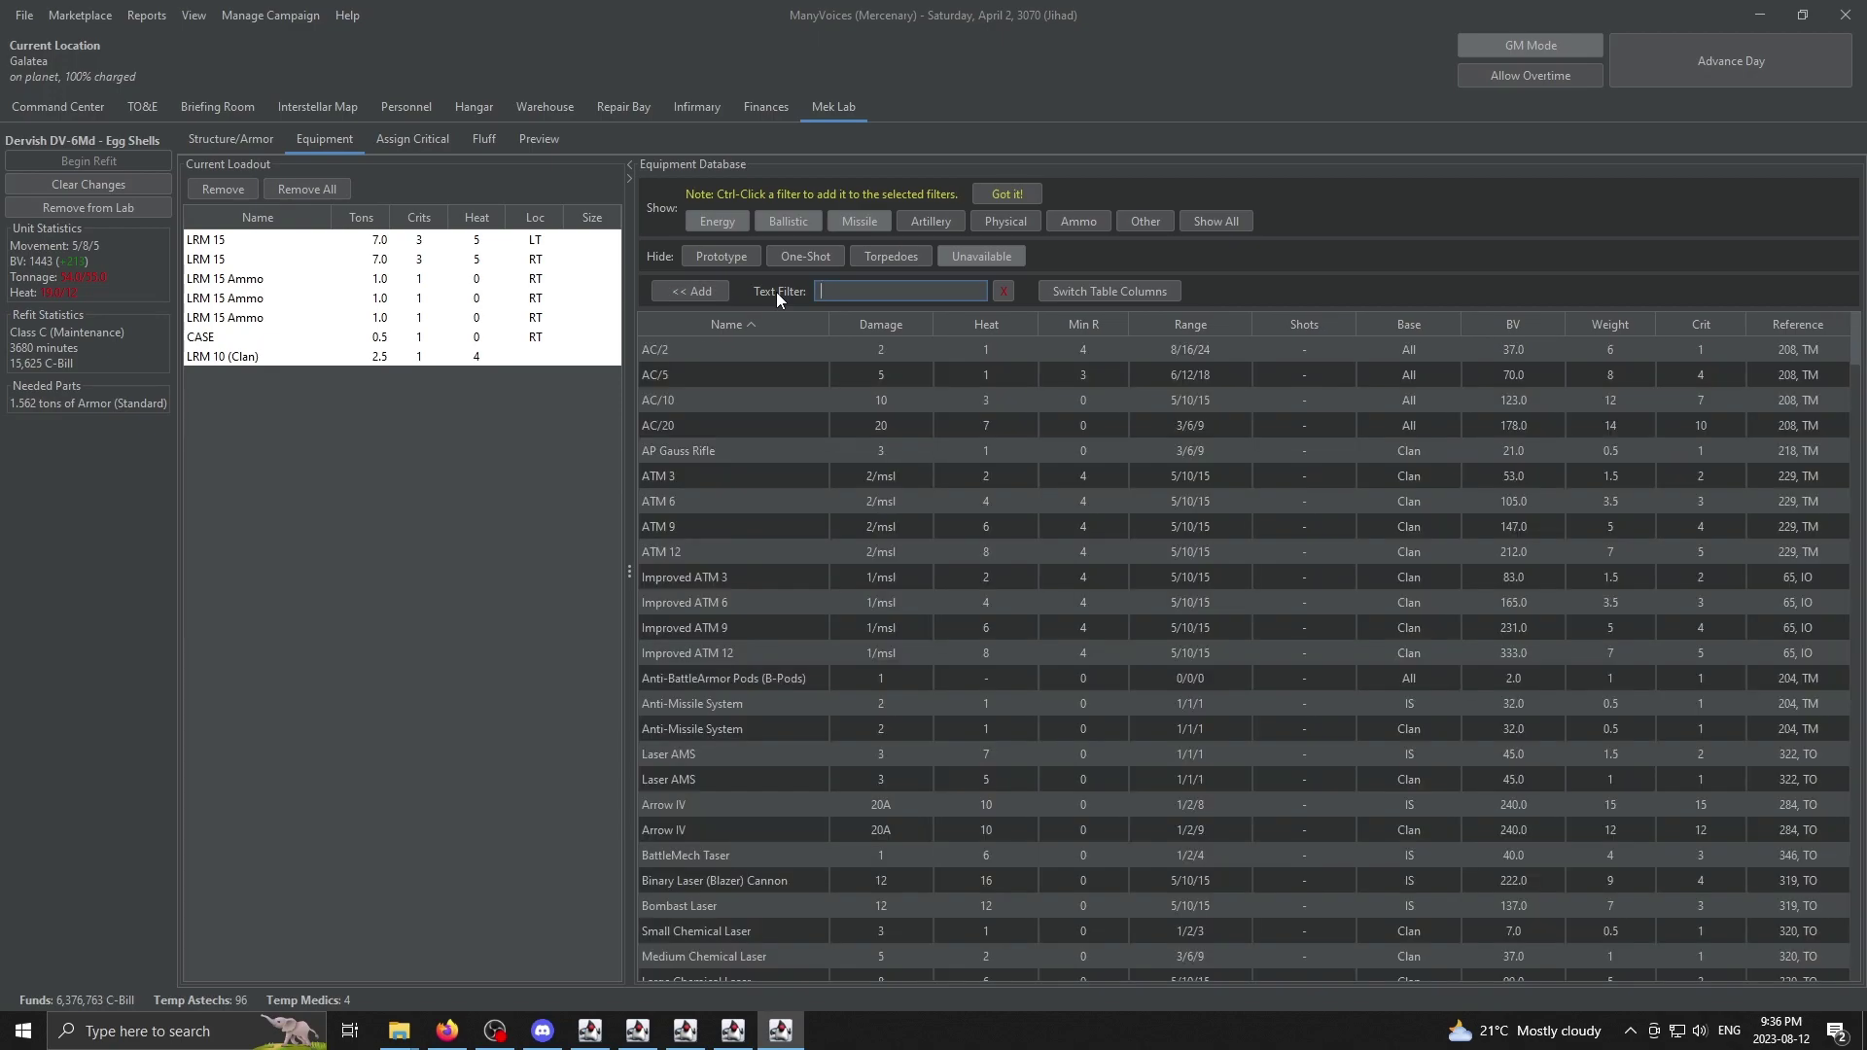
{"action": "type", "text": "lrm"}
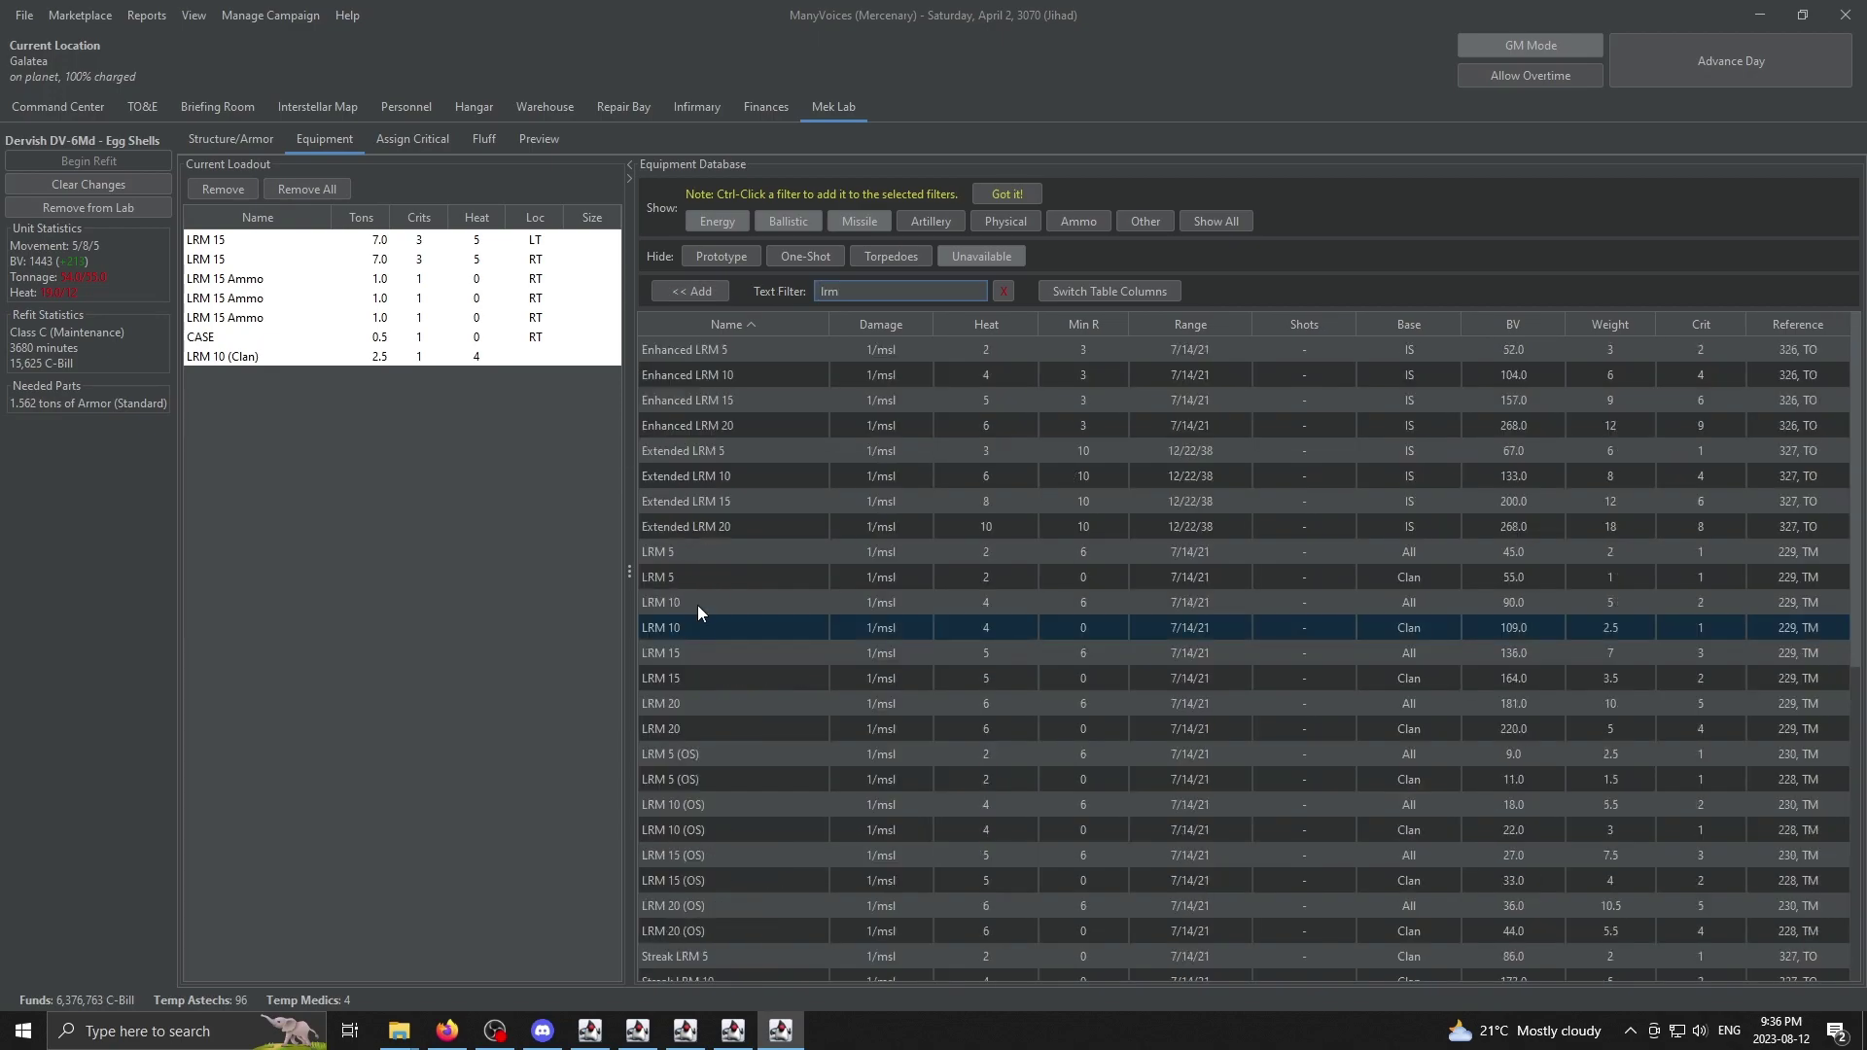
{"action": "double_click", "coordinate": [697, 605]}
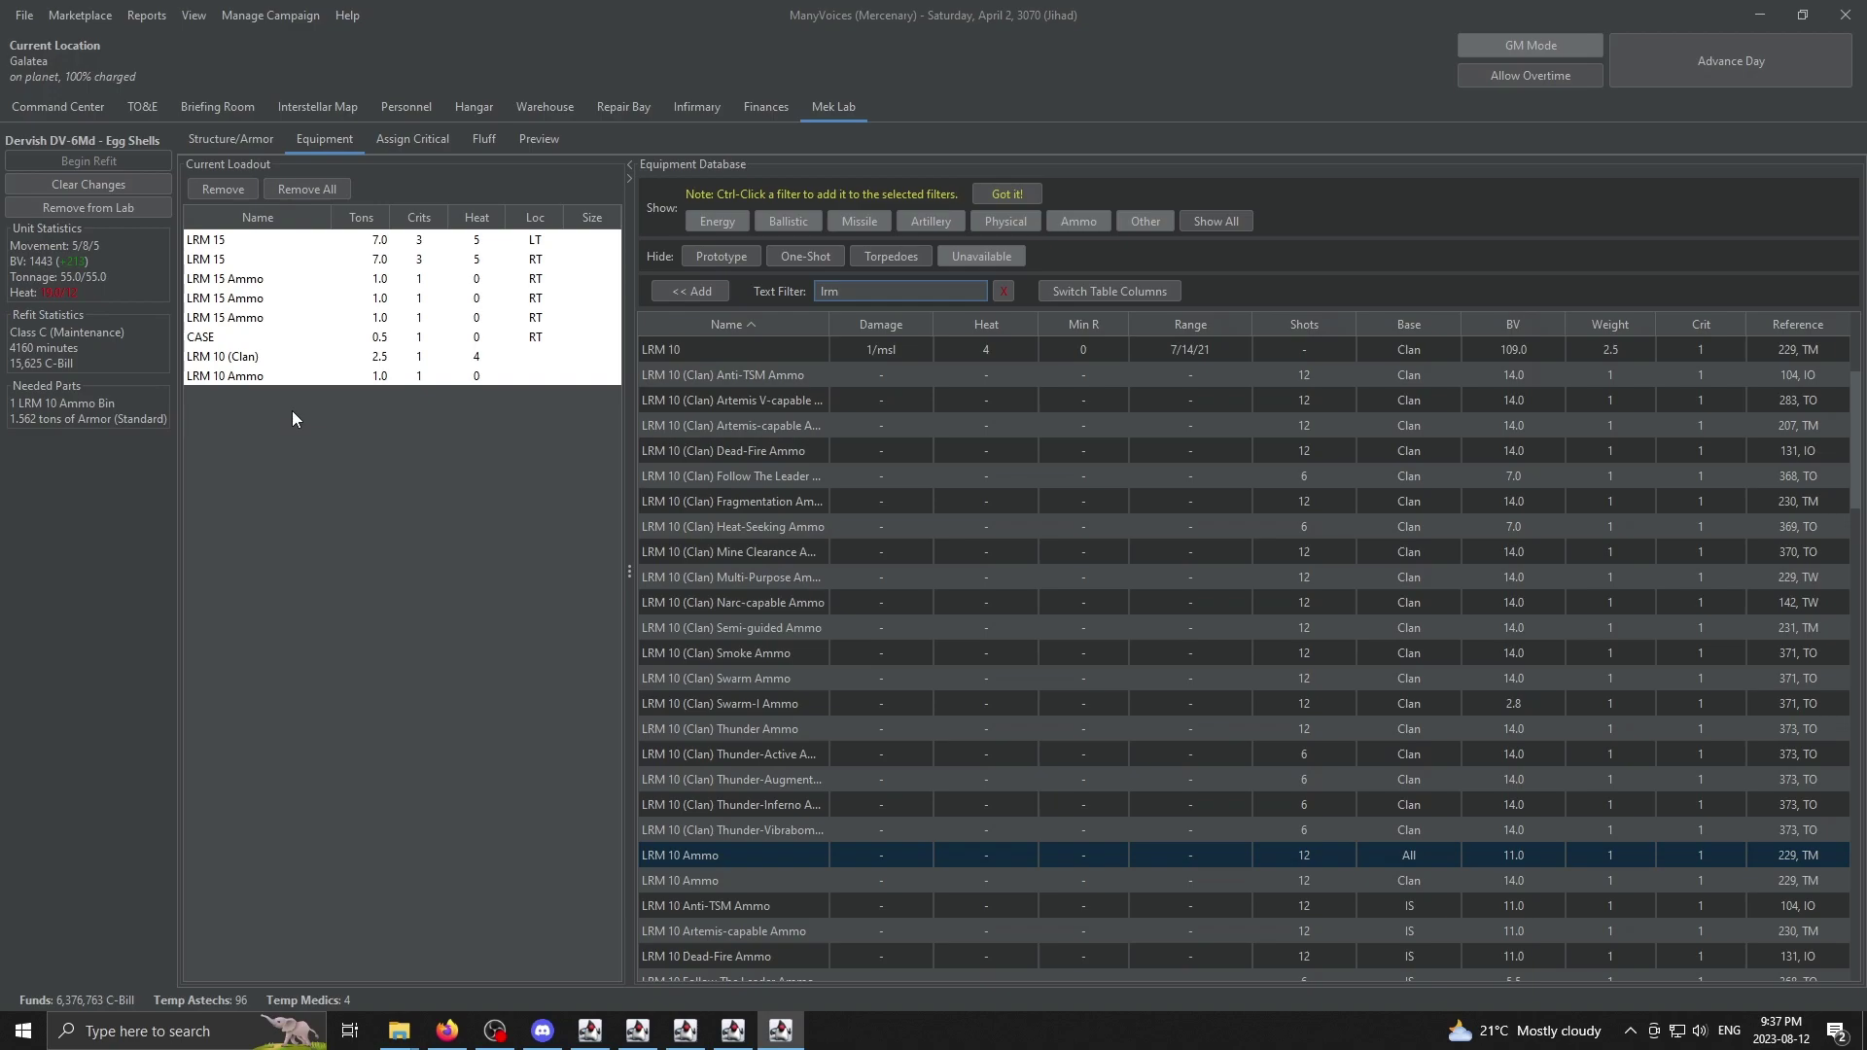
Step: Allocate the LRM 10 Ammo and the Clan LRM 10 to the right torso and preview the refitted mek
{"action": "left_click", "coordinate": [398, 138]}
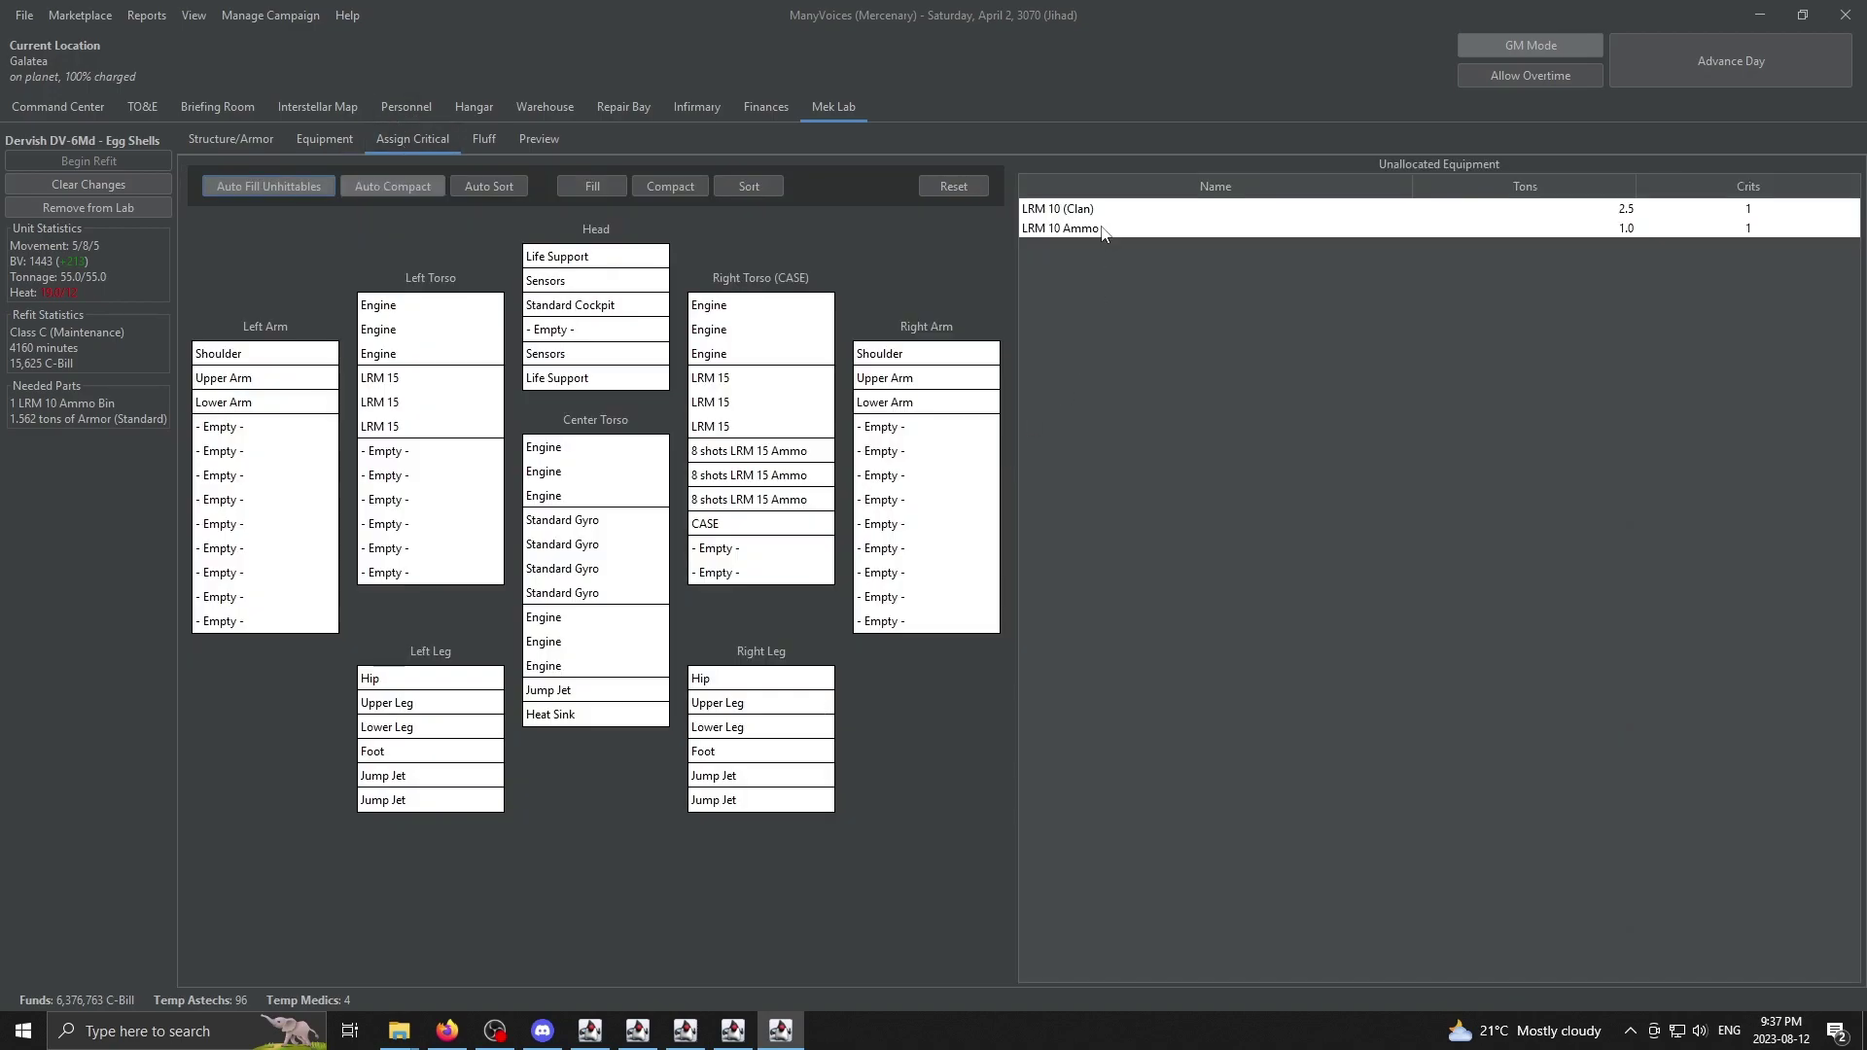
{"action": "left_click_drag", "start_coordinate": [1104, 229], "coordinate": [739, 550]}
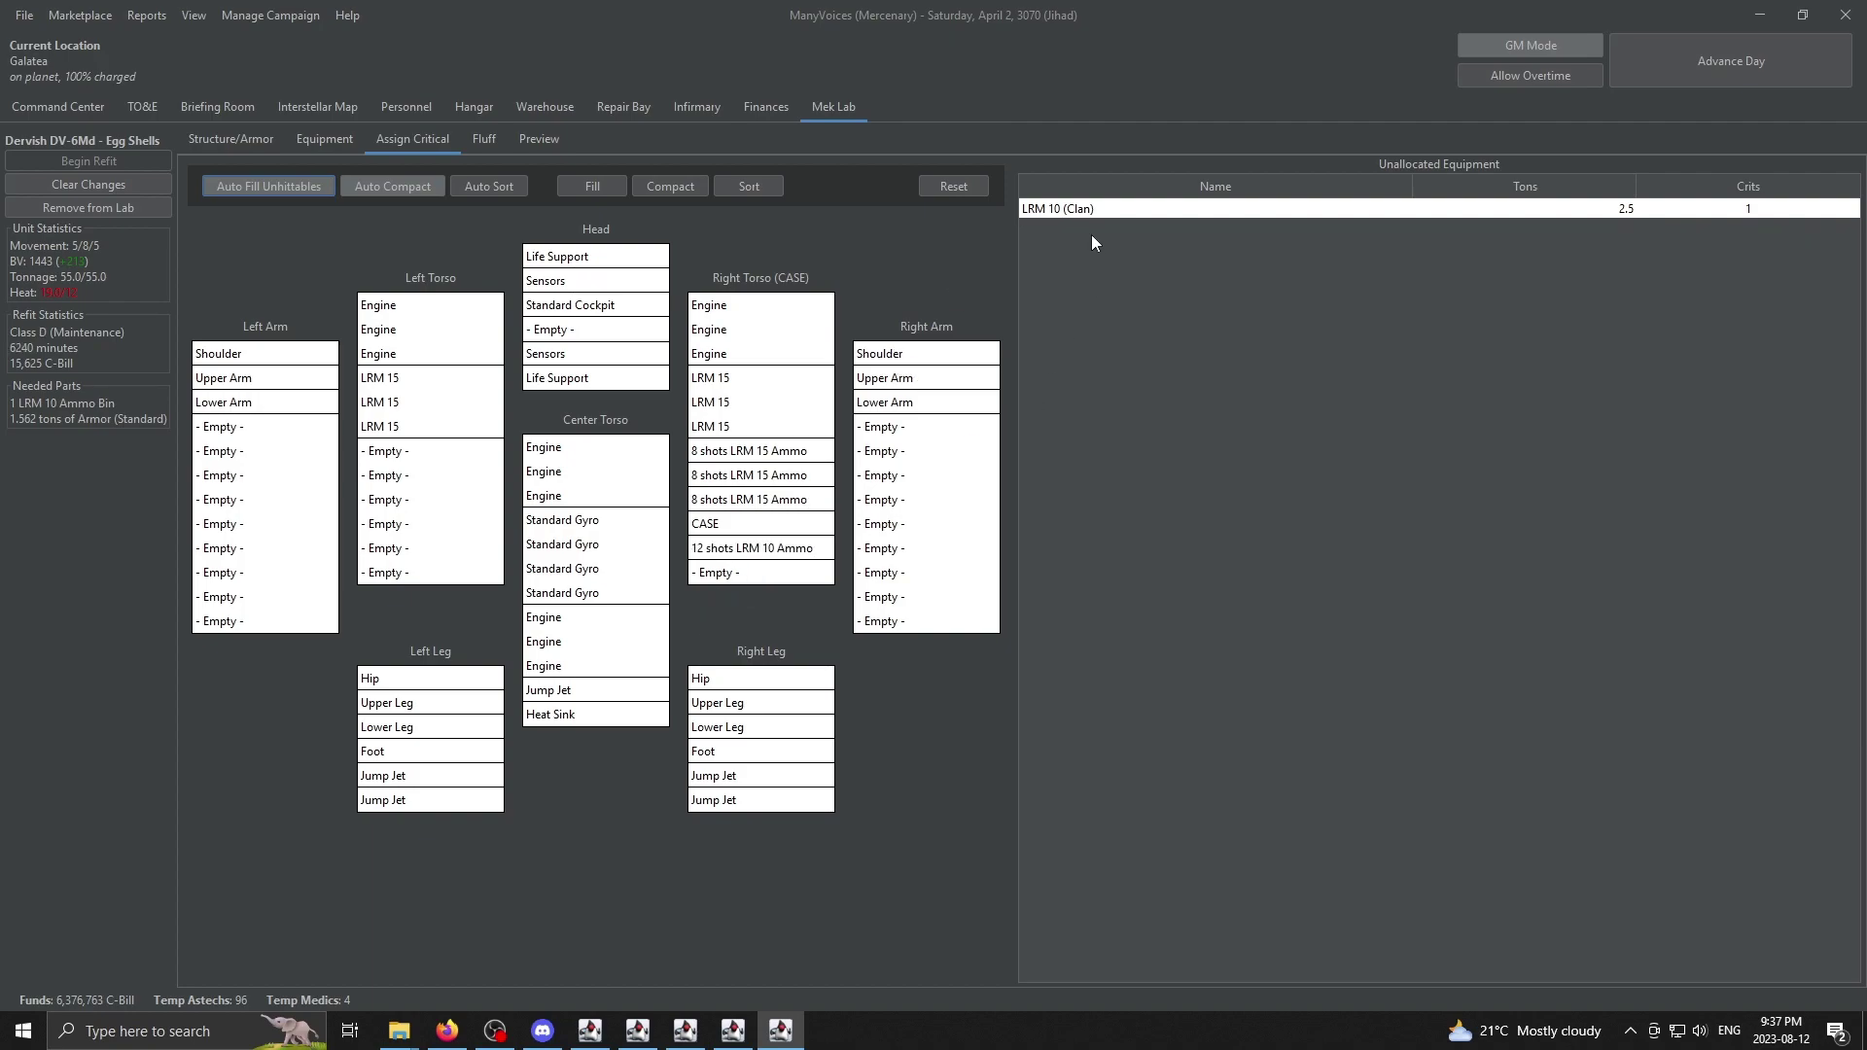
{"action": "left_click_drag", "start_coordinate": [1126, 217], "coordinate": [751, 587]}
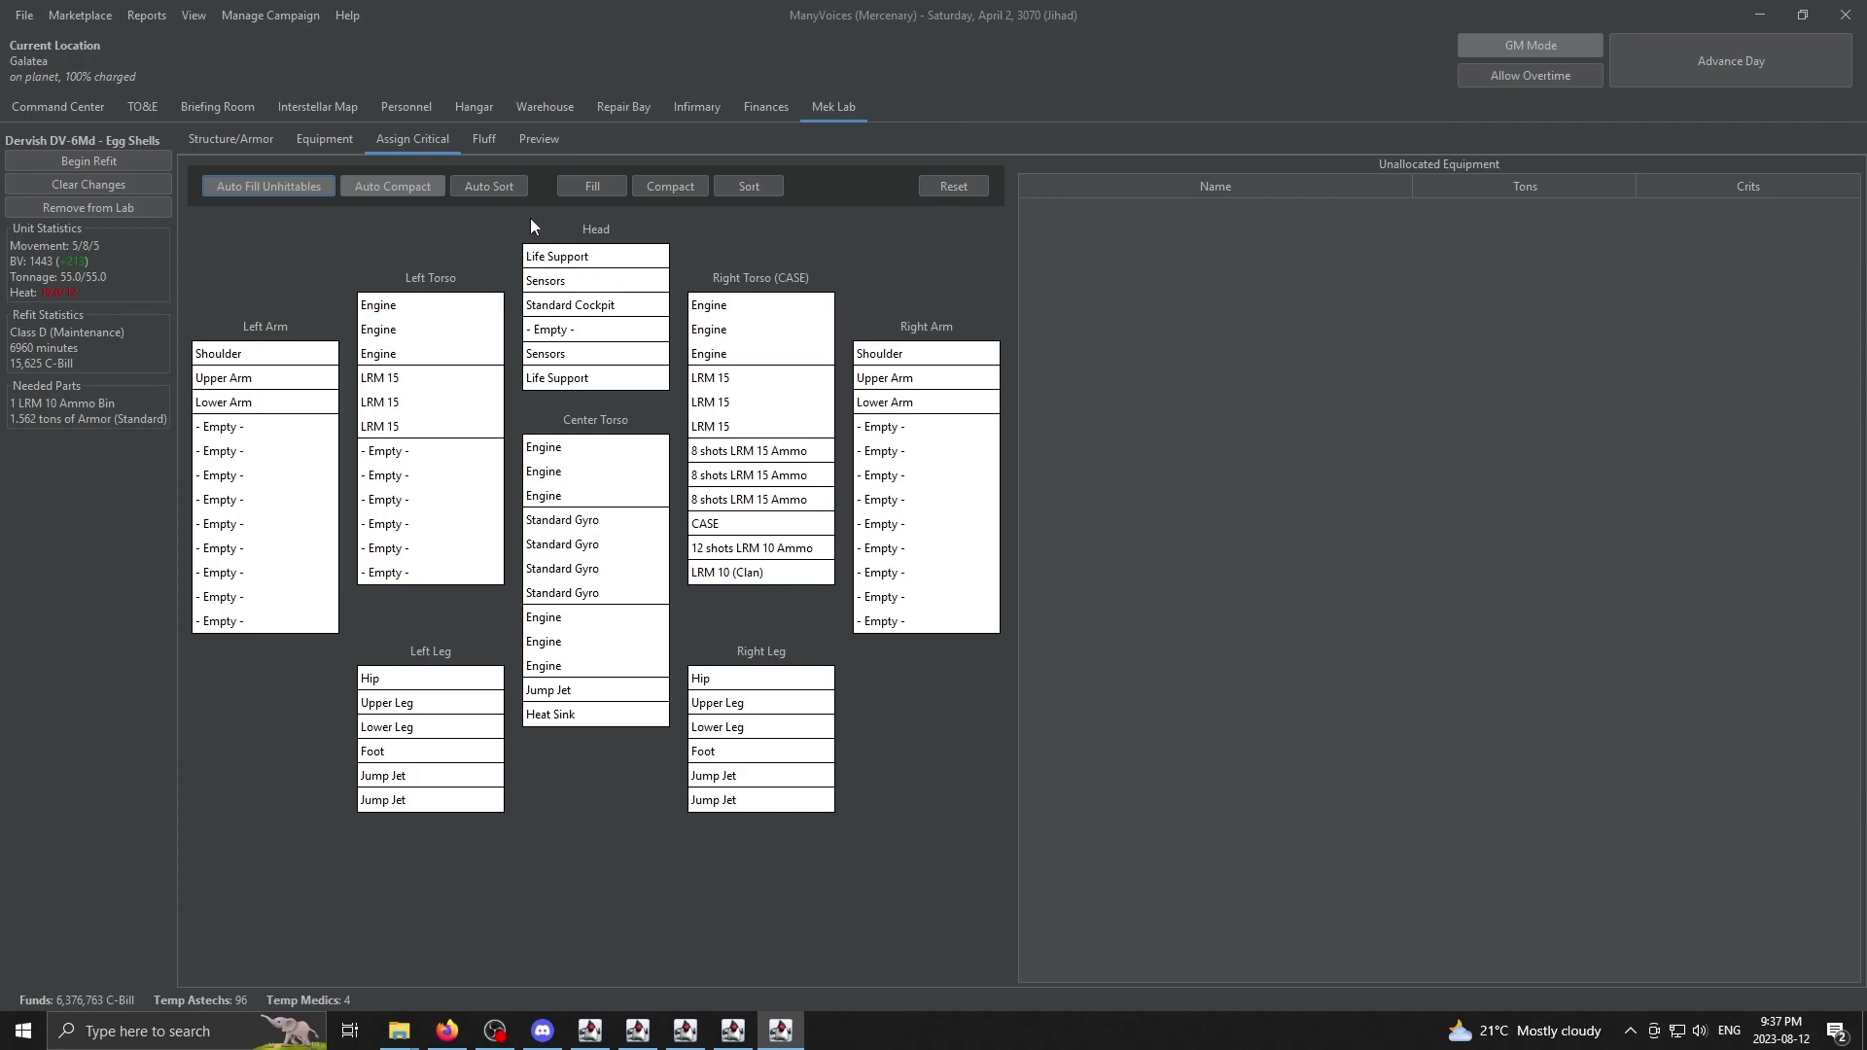
{"action": "left_click", "coordinate": [541, 139]}
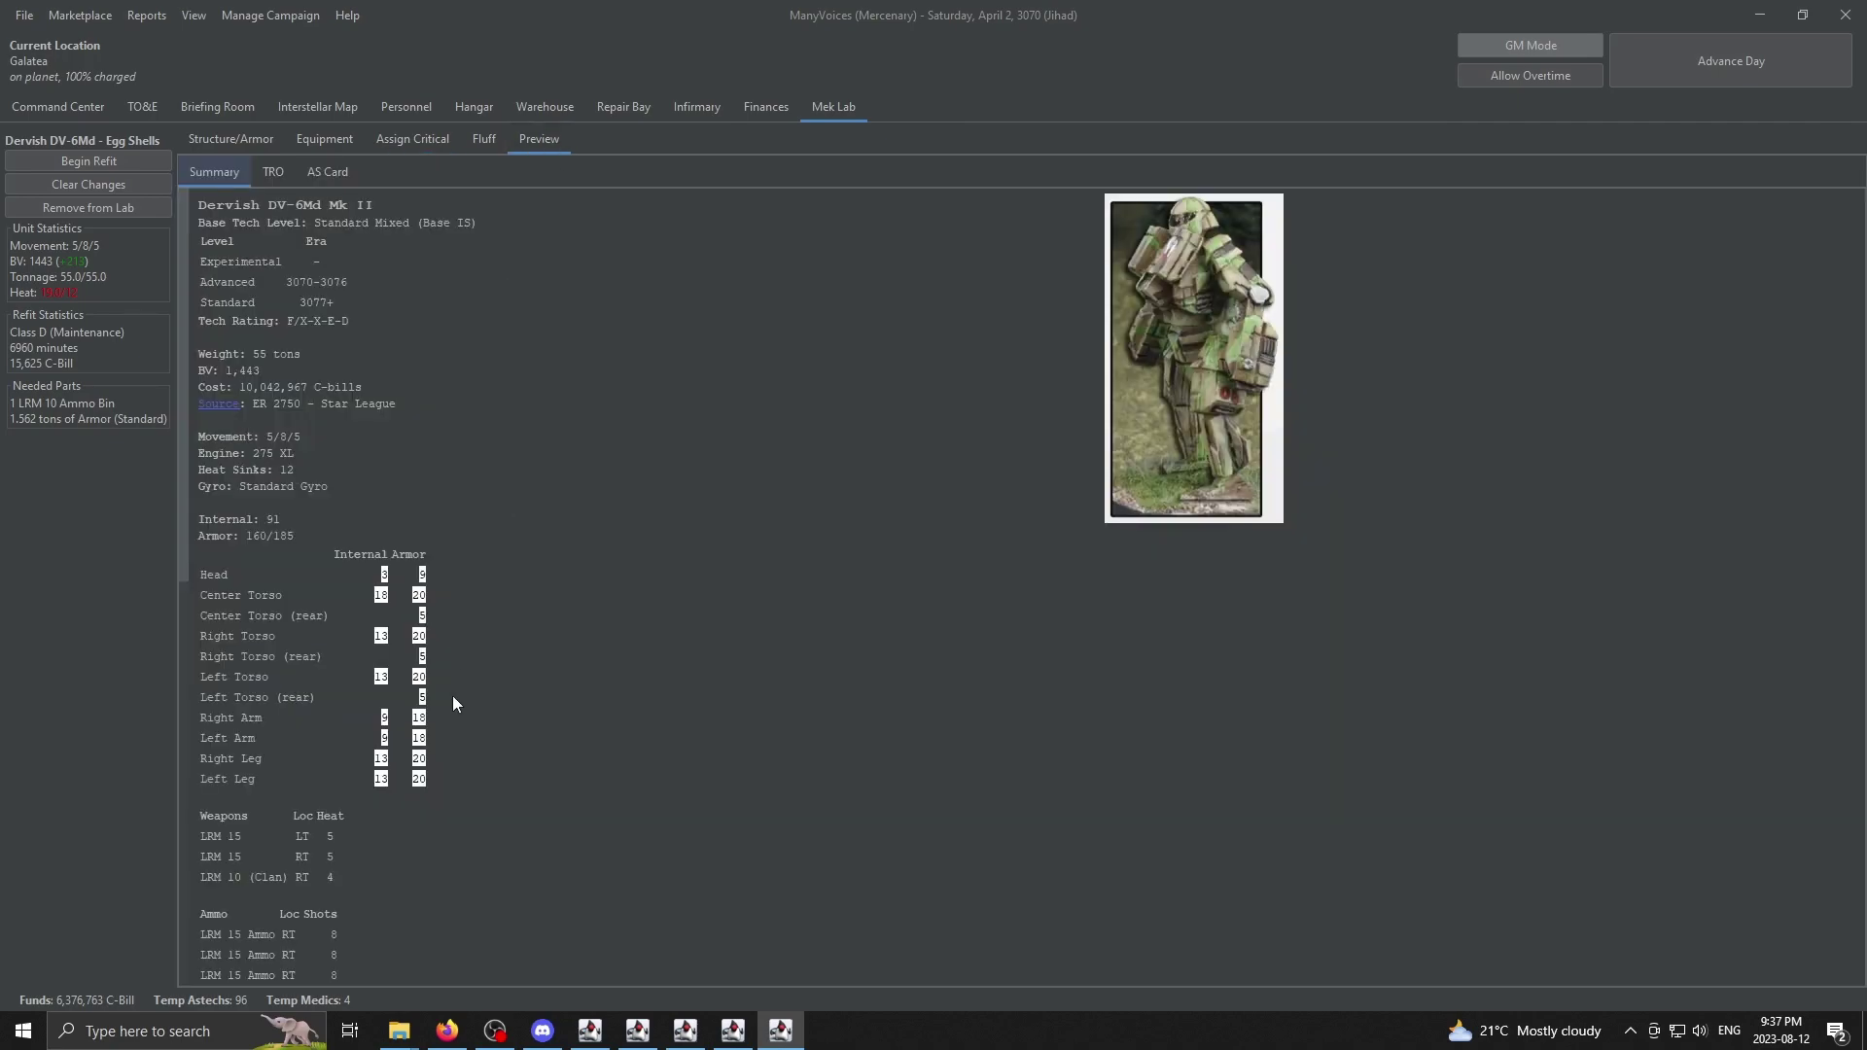
Step: Review the refit preview and critical slots, and remove one ton of LRM 15 Ammo from the loadout
{"action": "scroll", "coordinate": [341, 602], "scroll_direction": "down", "scroll_amount": 3}
{"action": "scroll", "coordinate": [322, 578], "scroll_direction": "up", "scroll_amount": 3}
{"action": "scroll", "coordinate": [357, 700], "scroll_direction": "down", "scroll_amount": 3}
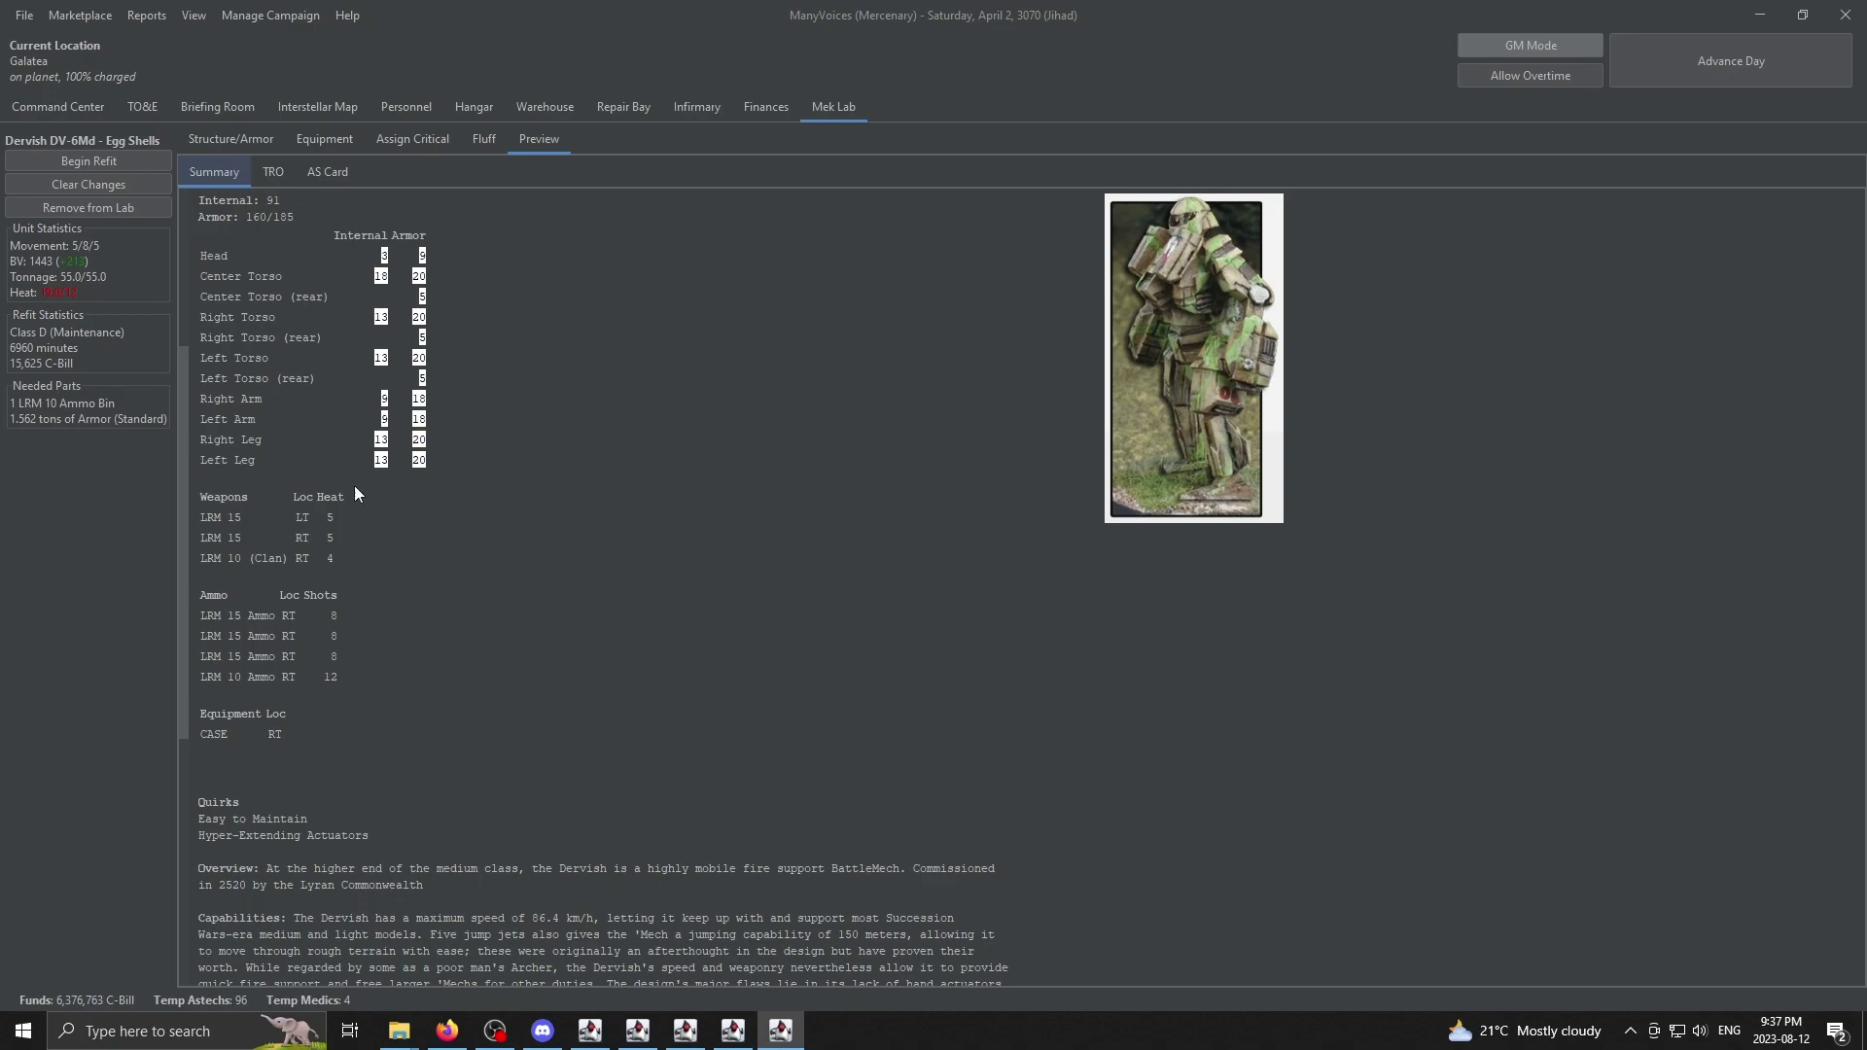
{"action": "left_click", "coordinate": [404, 142]}
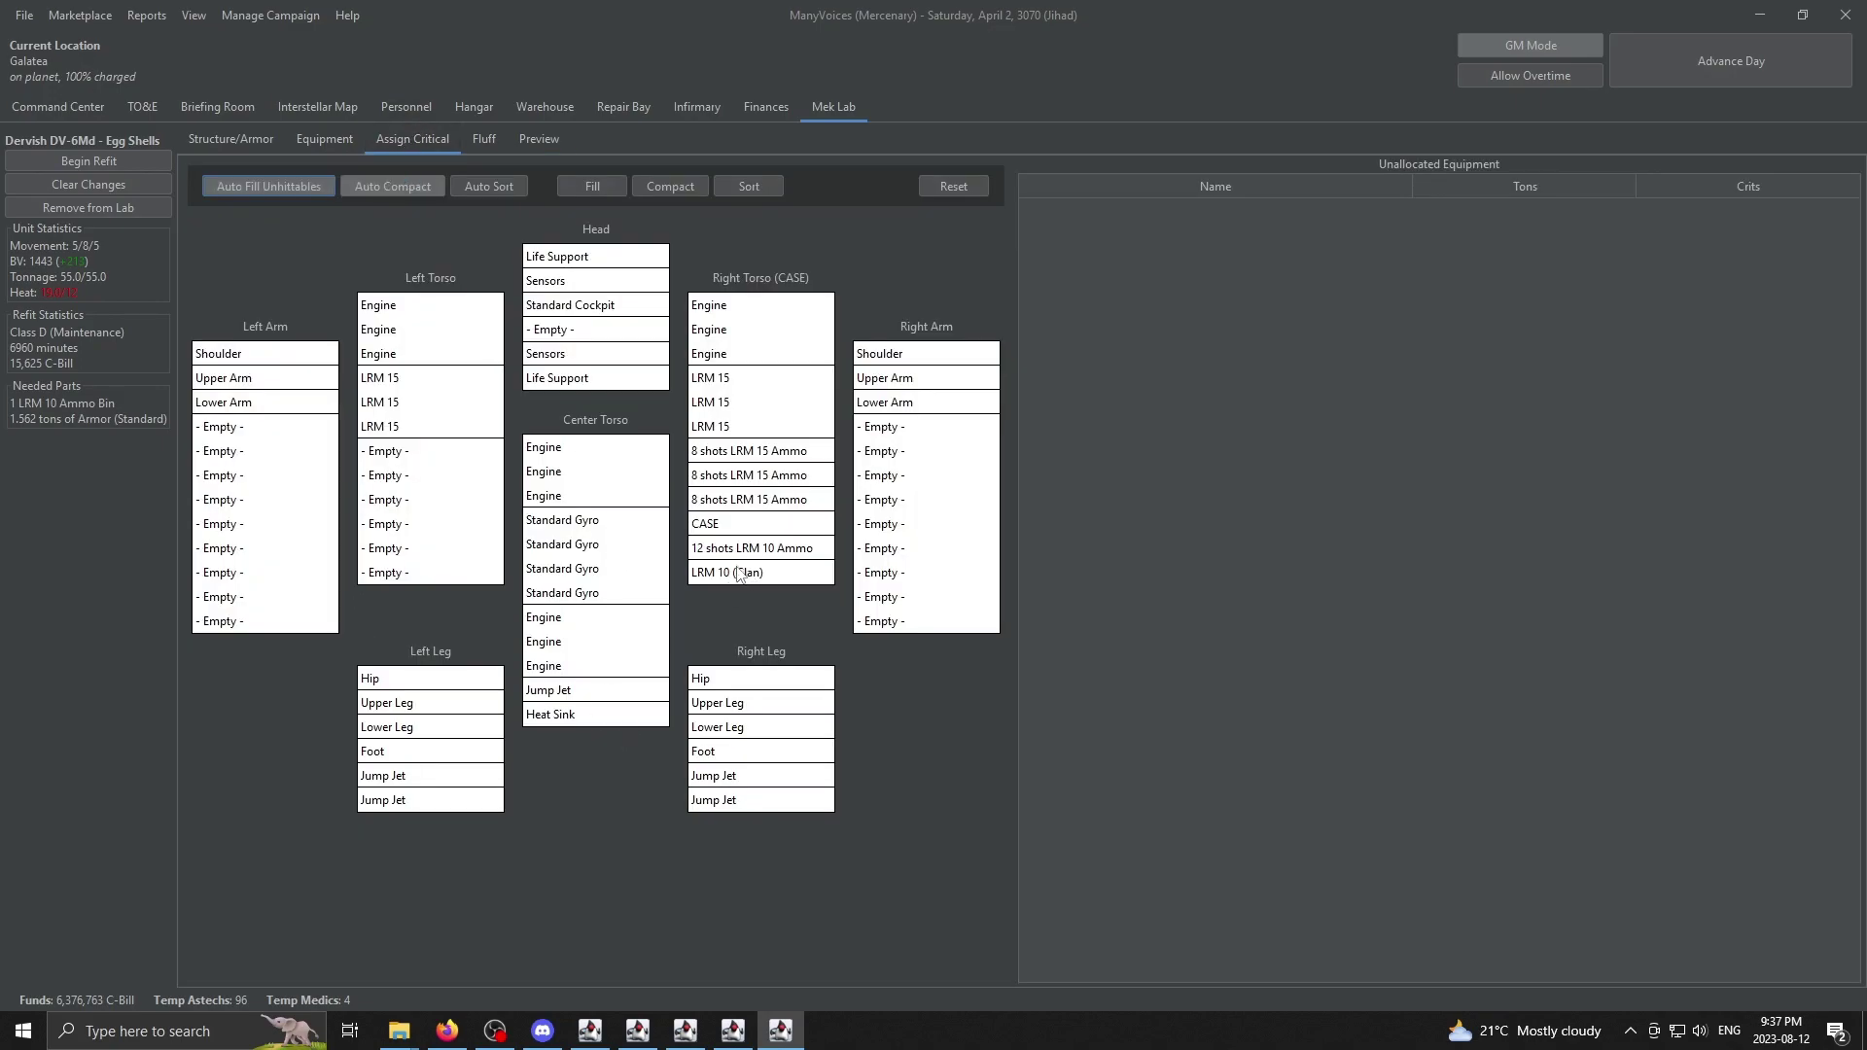
{"action": "left_click", "coordinate": [325, 139]}
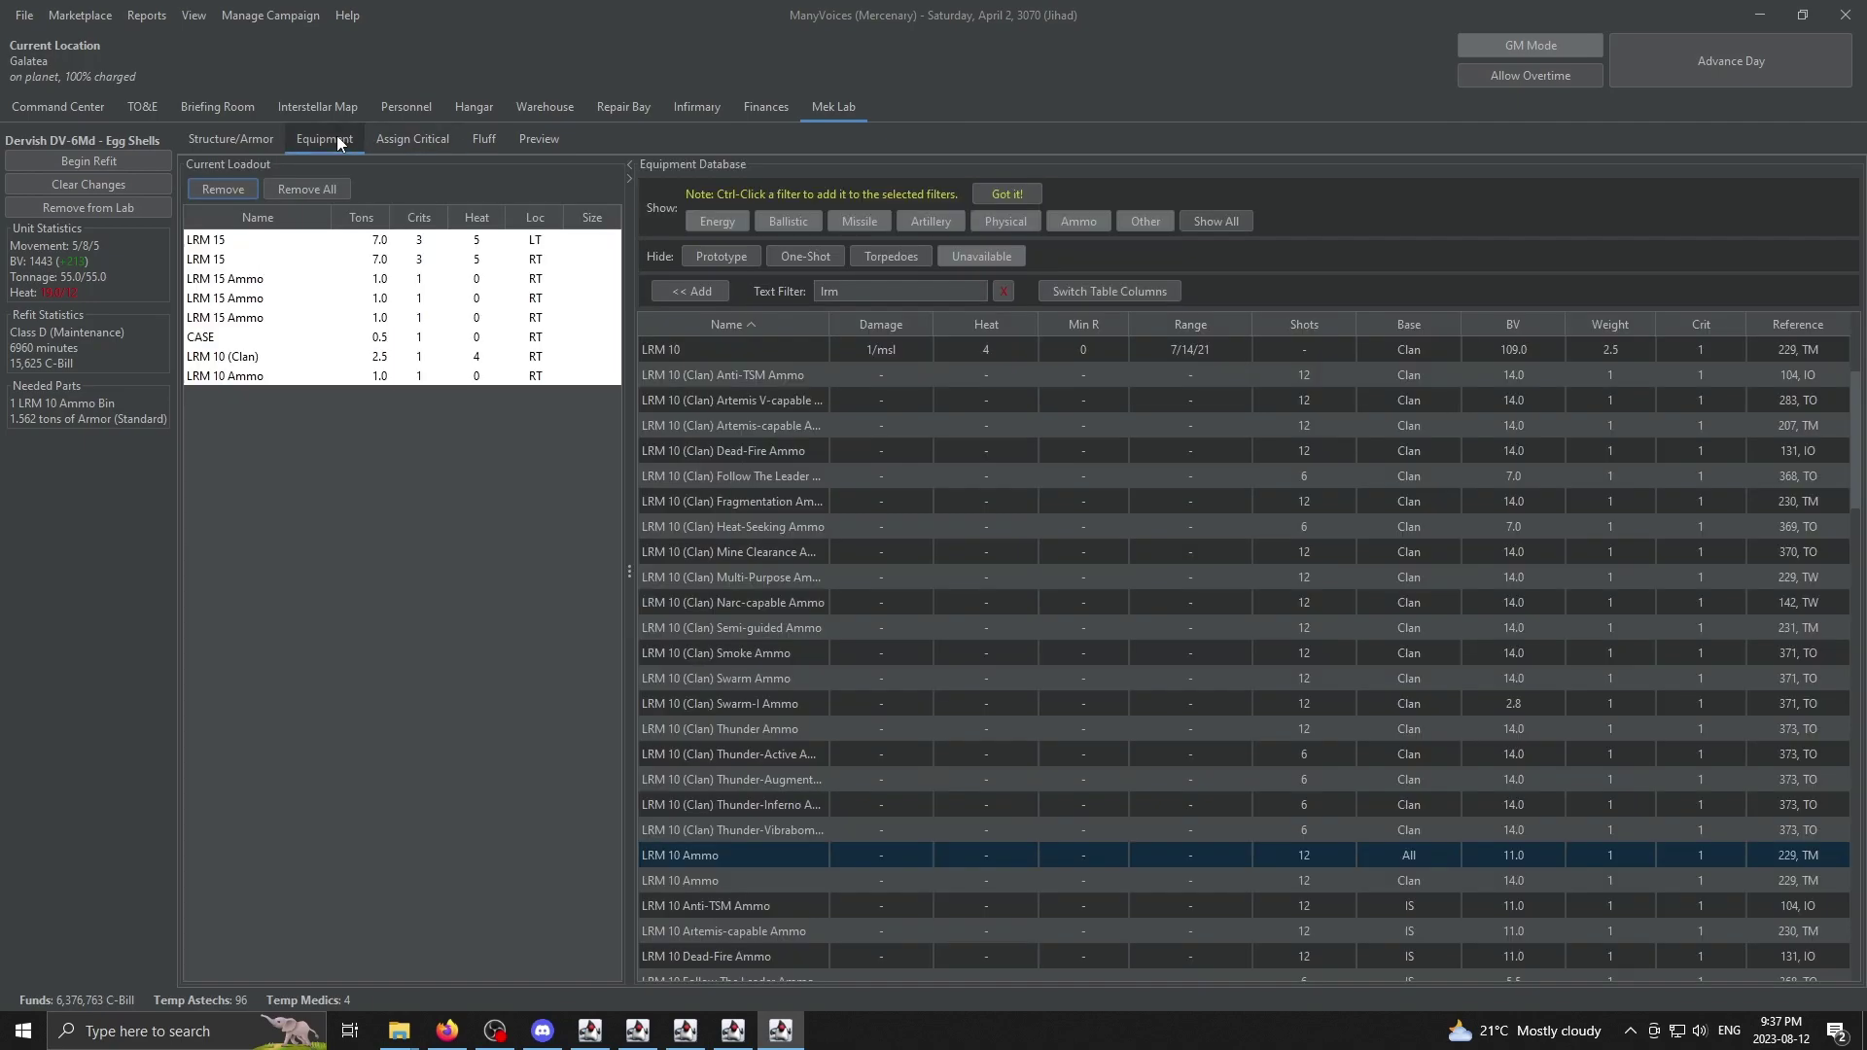
{"action": "left_click", "coordinate": [237, 317]}
{"action": "left_click", "coordinate": [226, 190]}
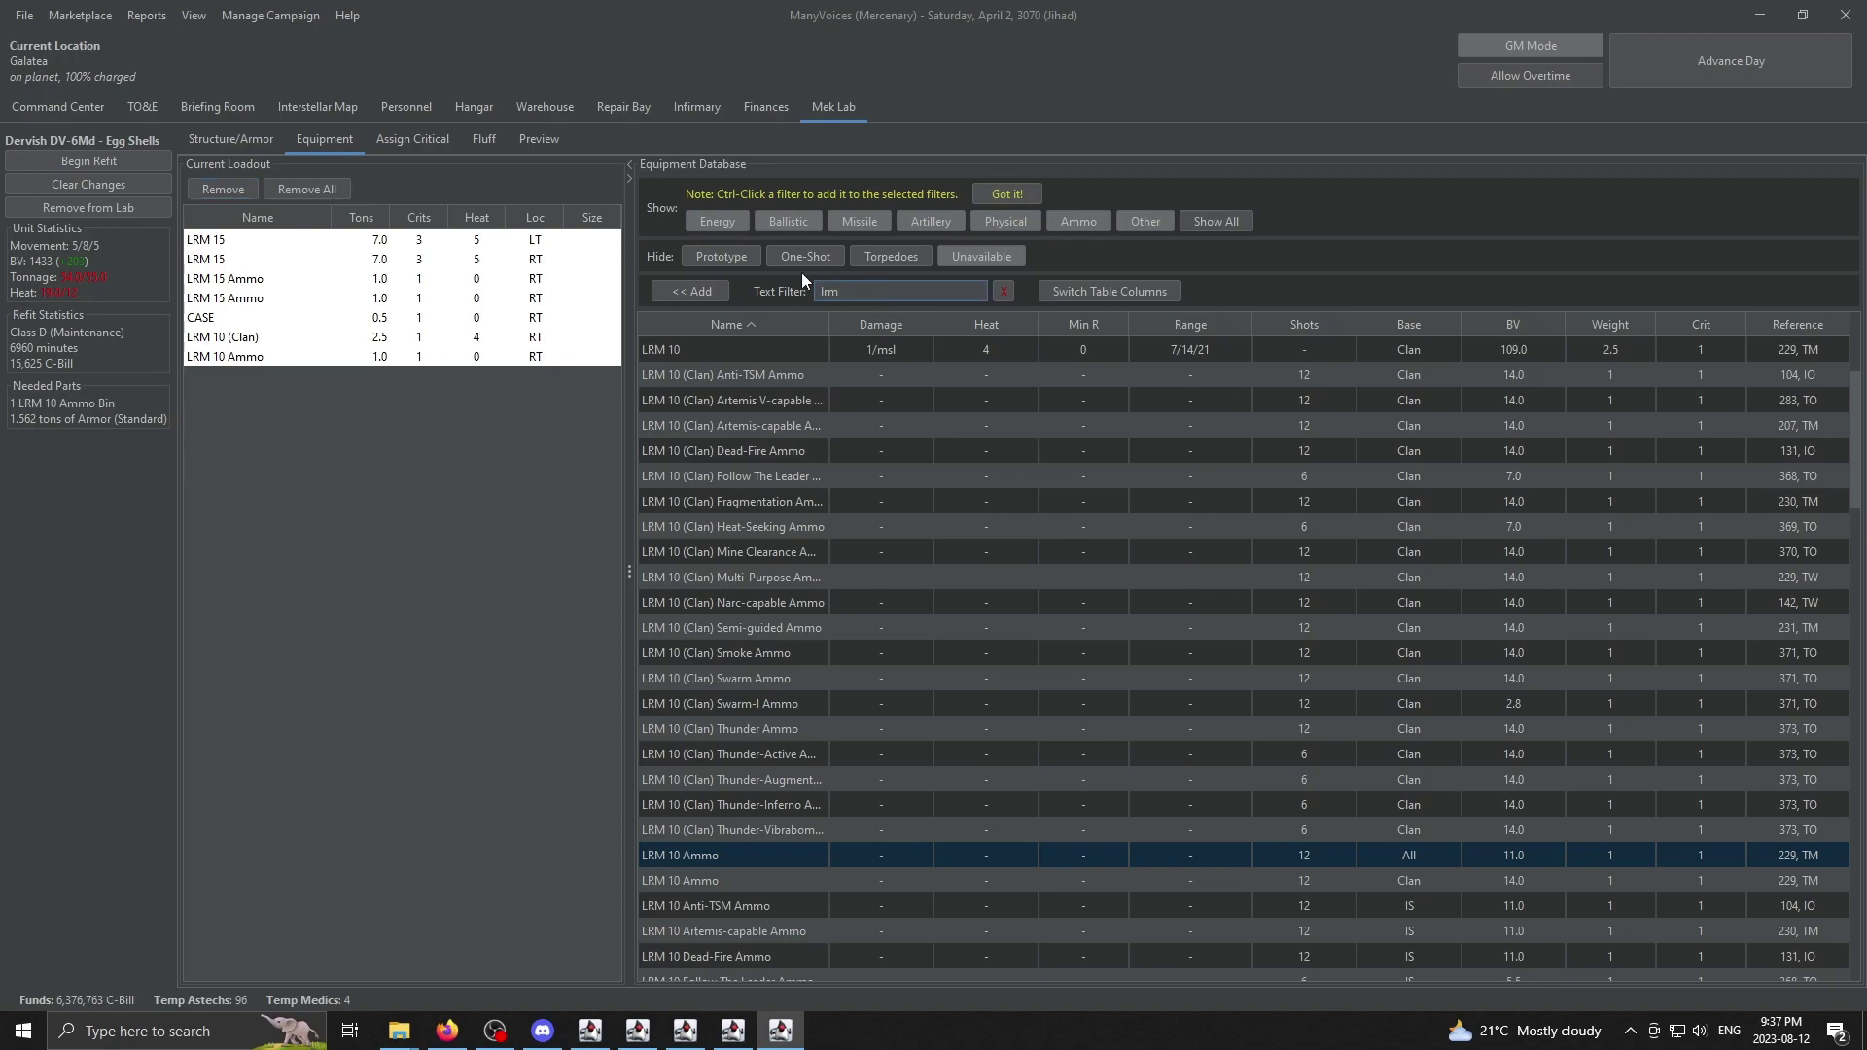
Step: Set the number of heat sinks to 13 and check the weapons and ammo in the preview summary
{"action": "left_click", "coordinate": [249, 142]}
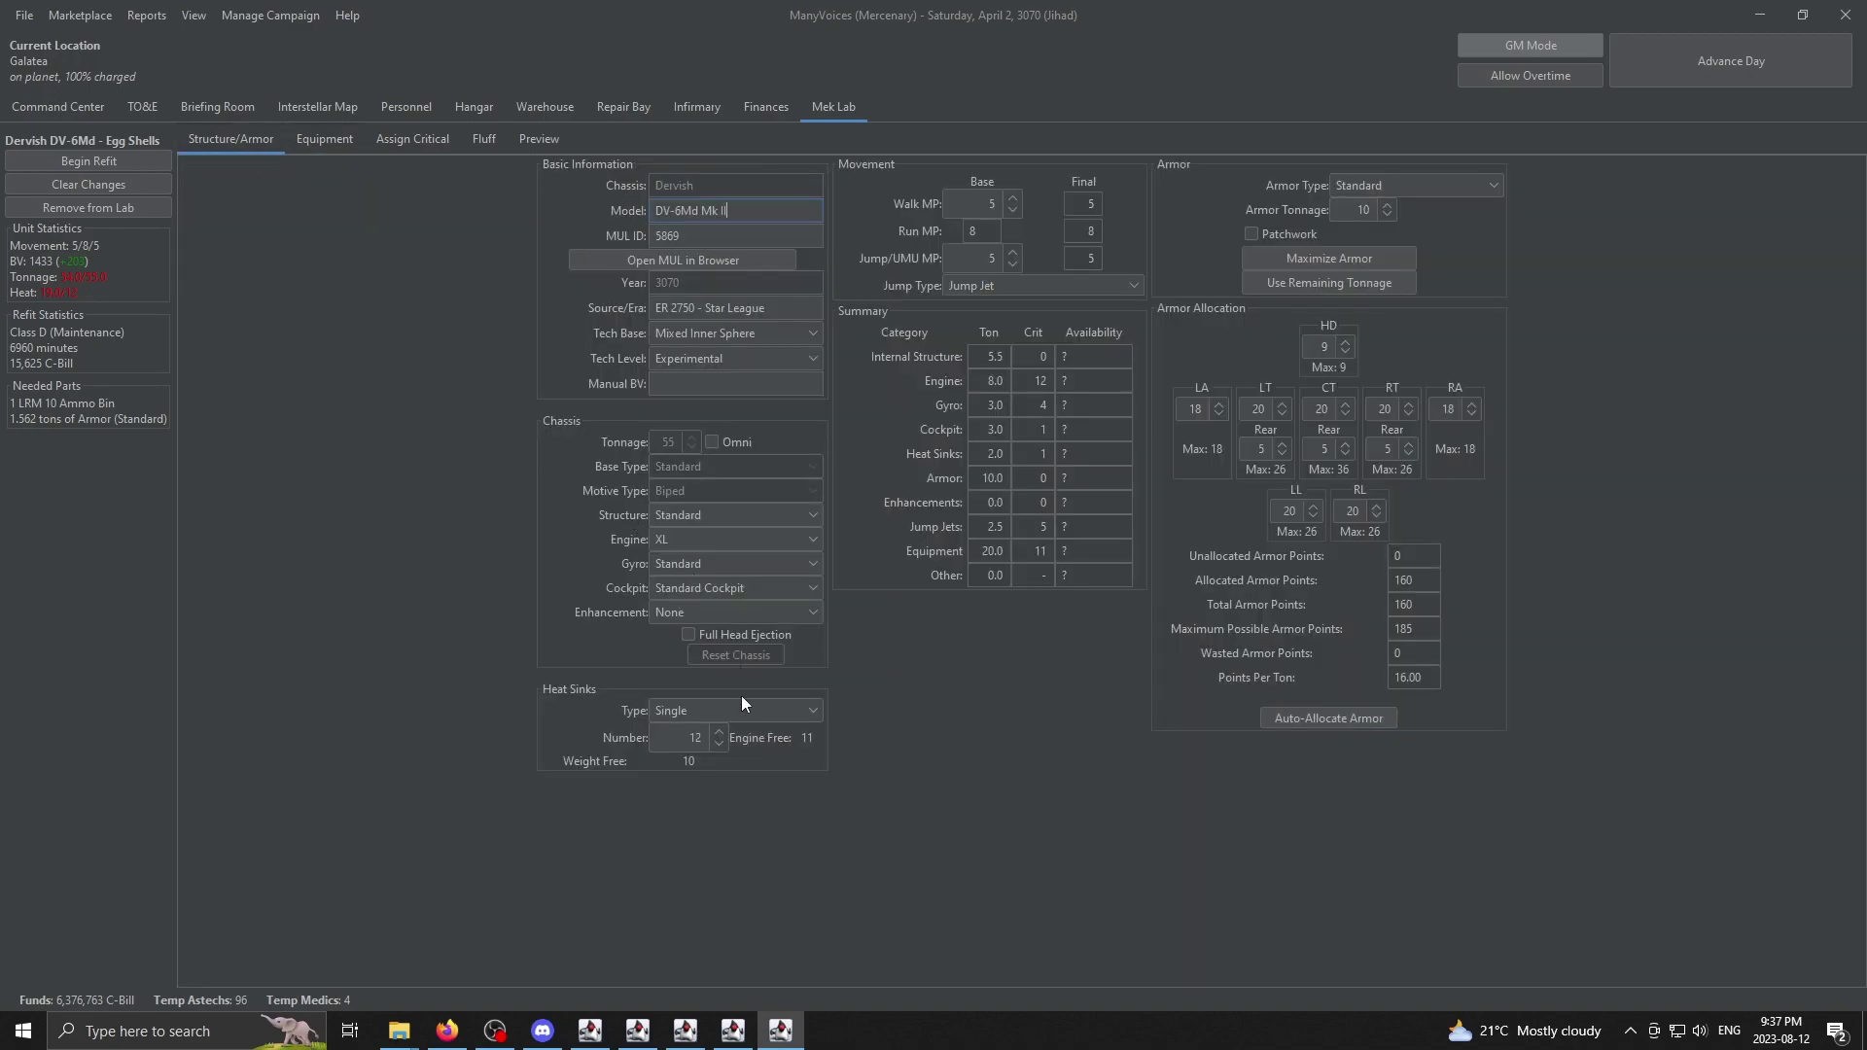
{"action": "left_click", "coordinate": [720, 734]}
{"action": "left_click", "coordinate": [540, 141]}
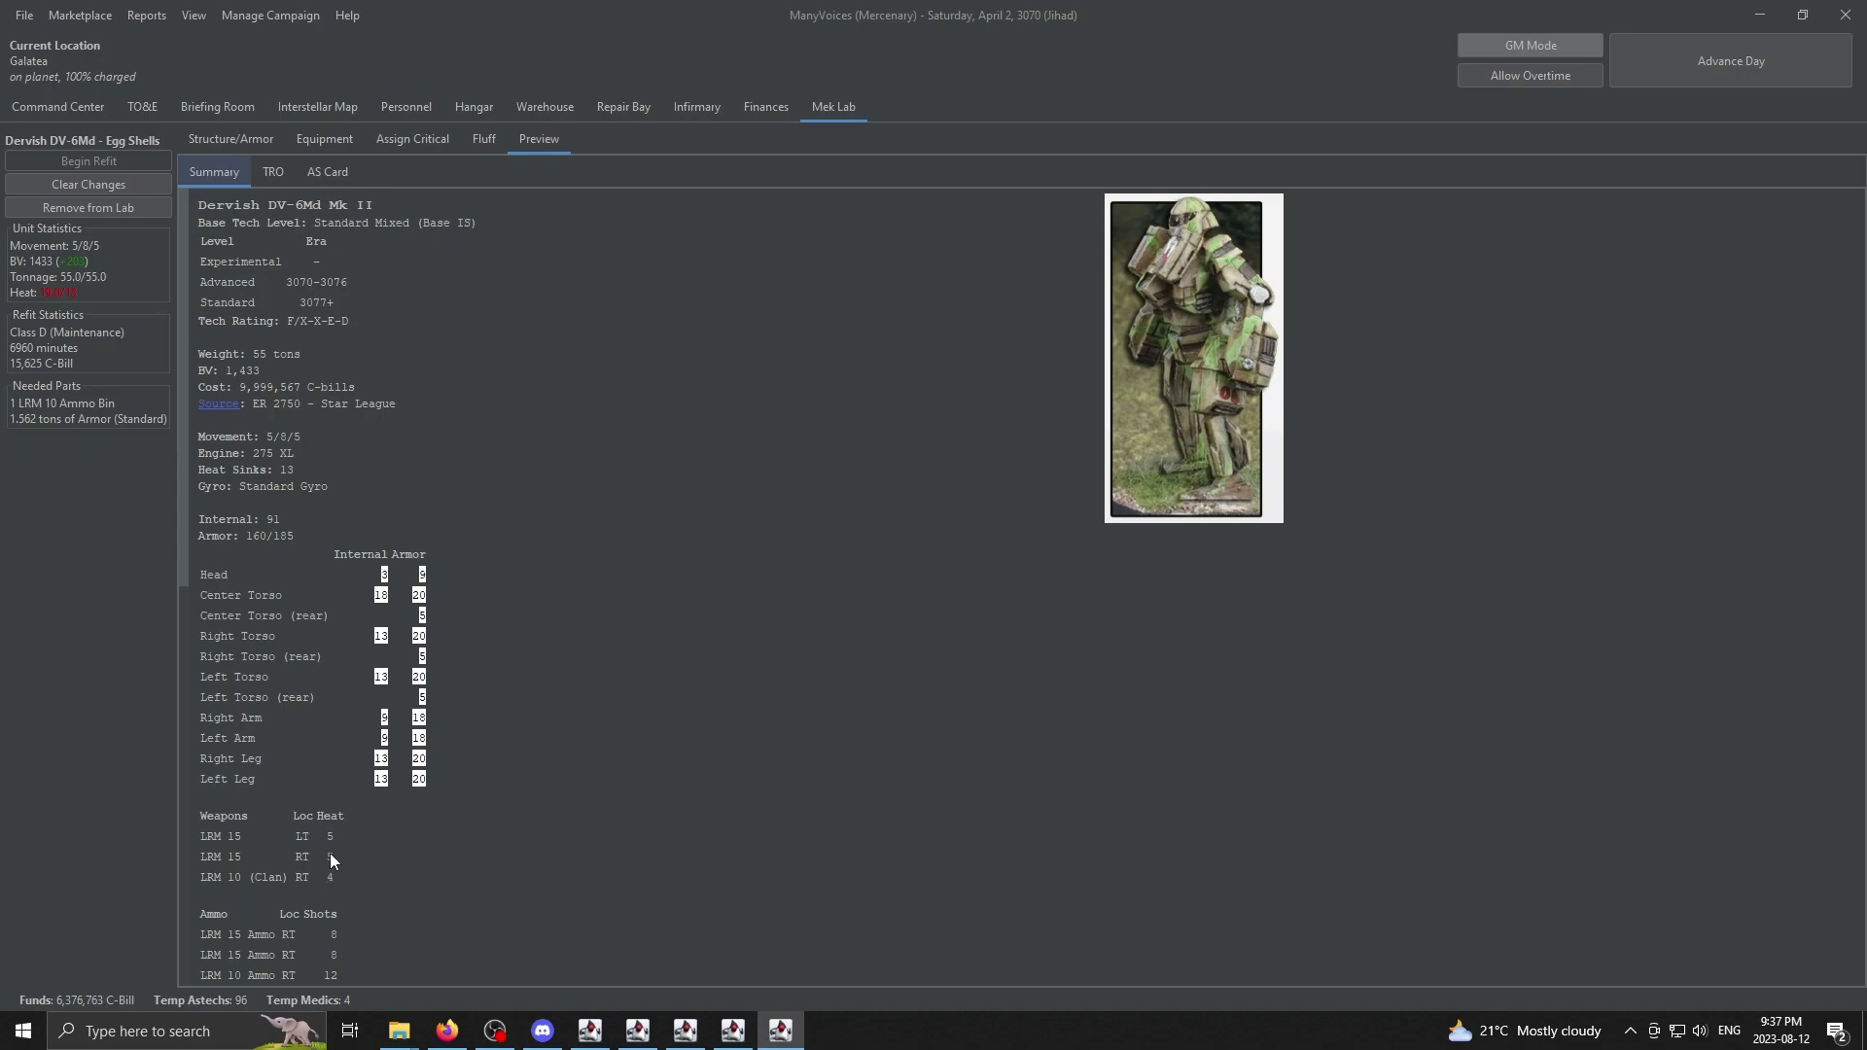
{"action": "scroll", "coordinate": [336, 883], "scroll_direction": "down", "scroll_amount": 3}
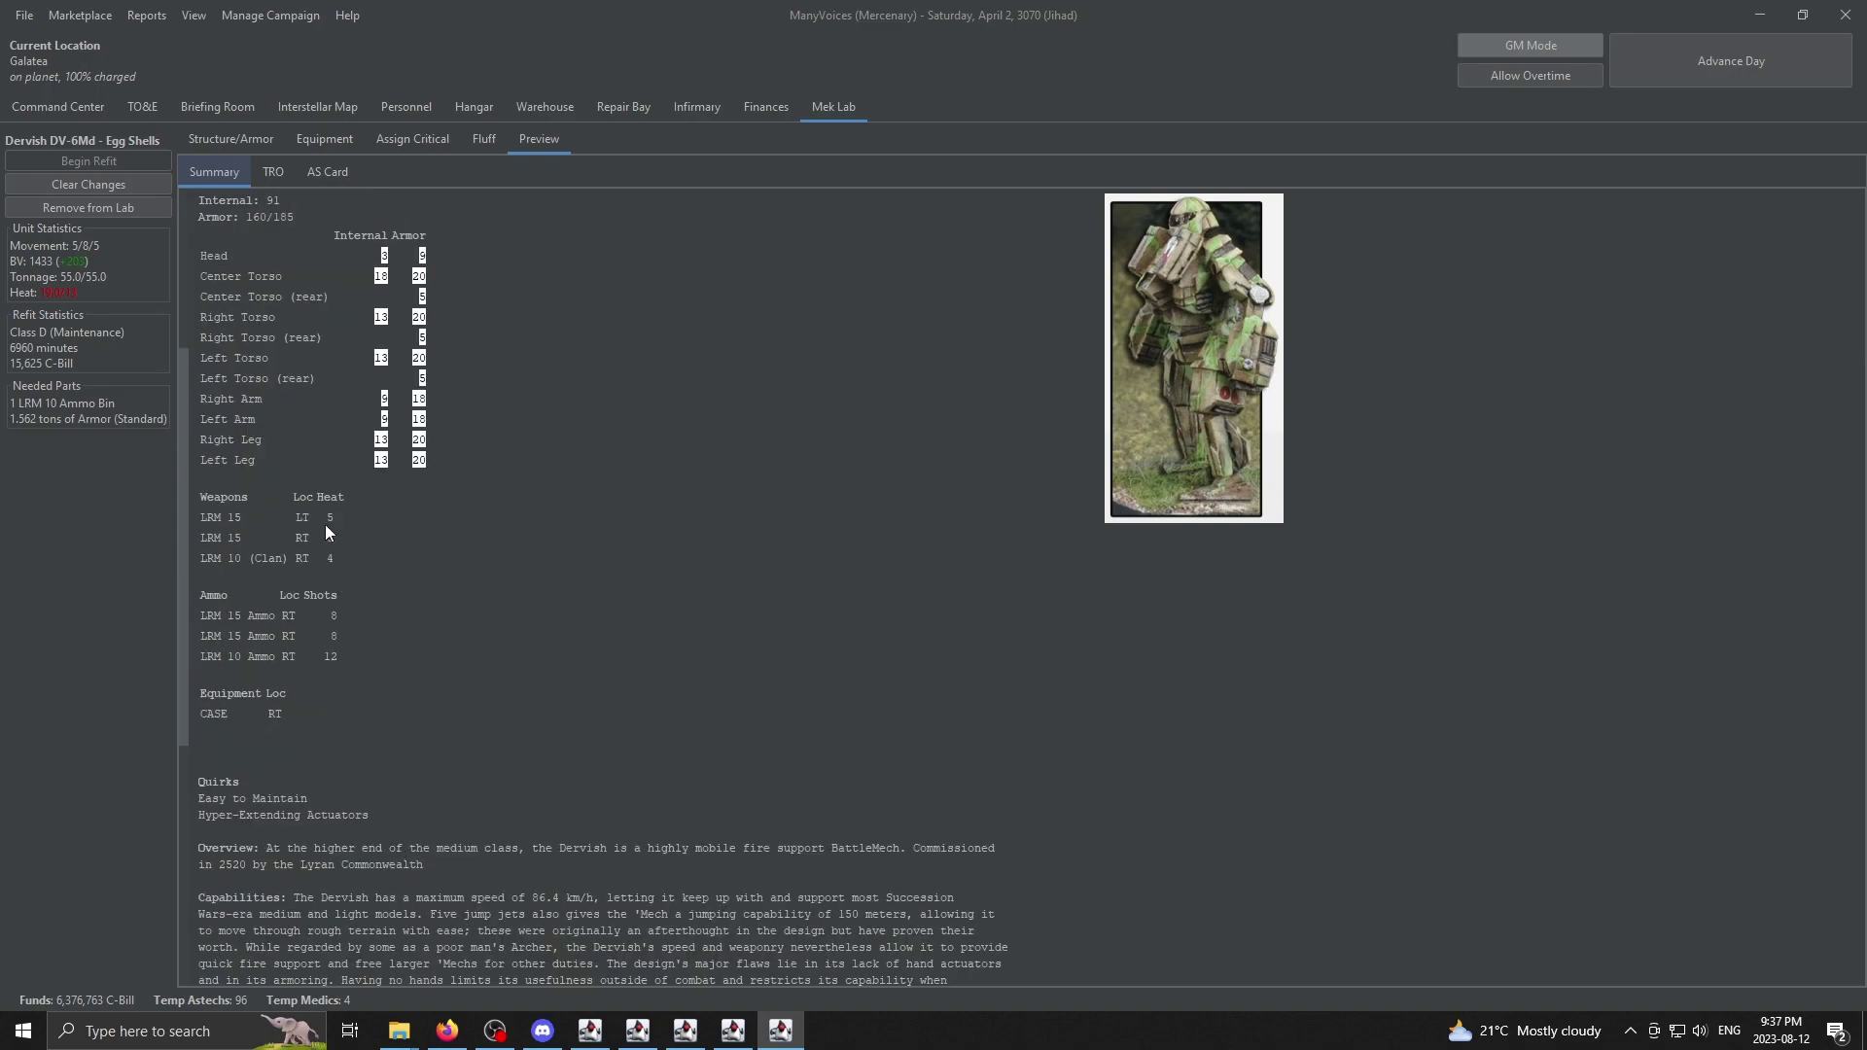
{"action": "scroll", "coordinate": [336, 521], "scroll_direction": "up", "scroll_amount": 3}
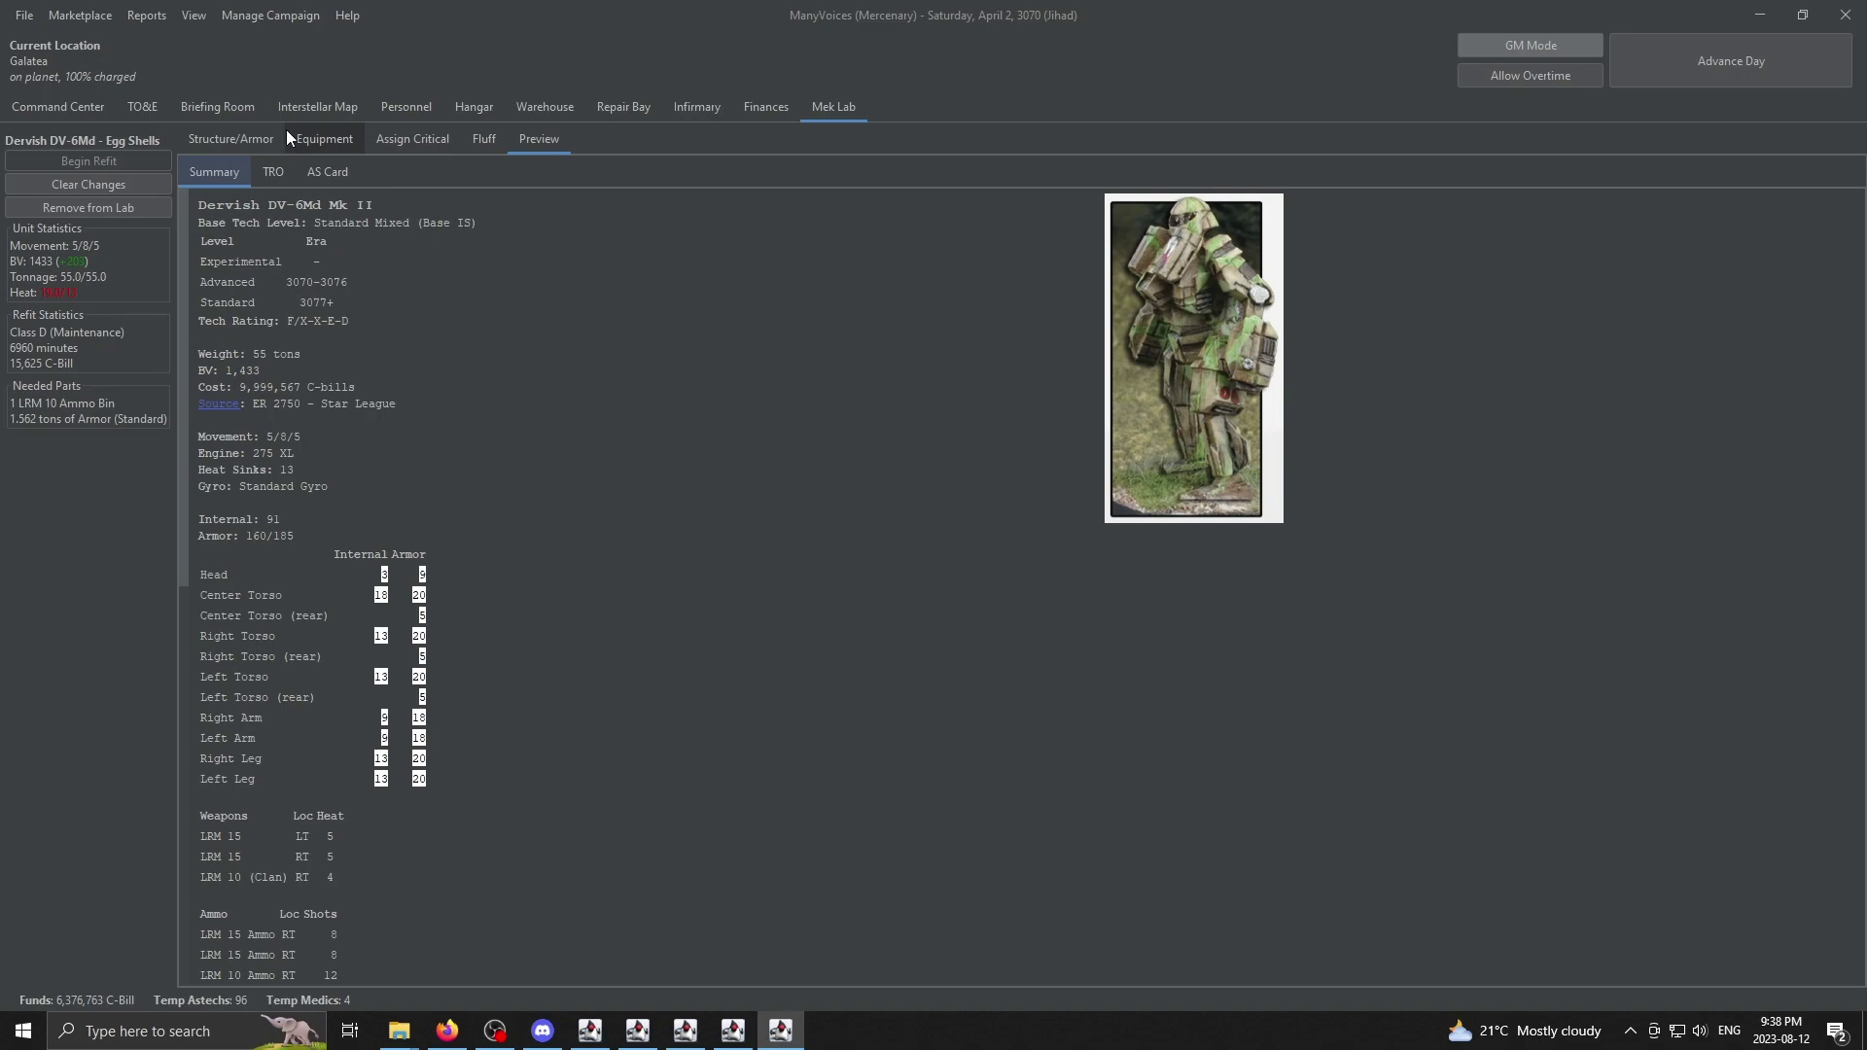
Step: Set the base jump MP to 3 and the number of heat sinks to 14, checking the preview summary
{"action": "left_click", "coordinate": [254, 138]}
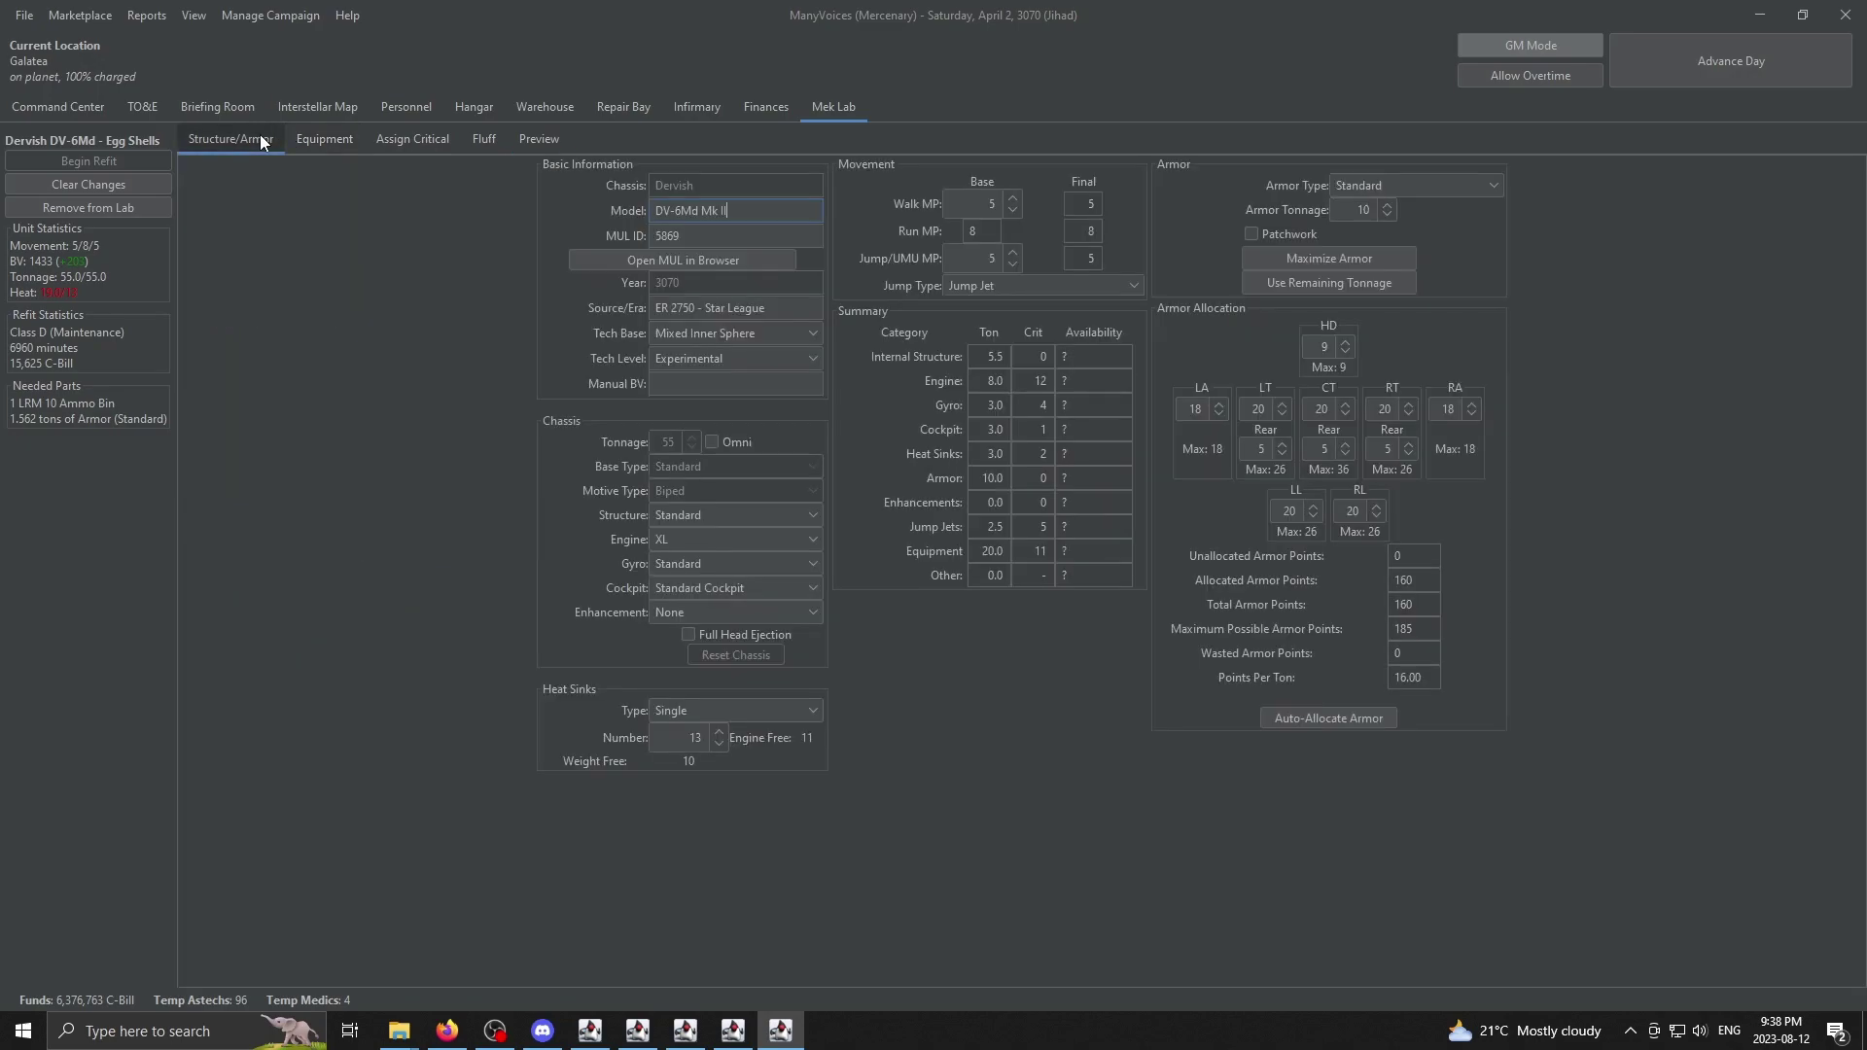
{"action": "left_click", "coordinate": [1011, 263]}
{"action": "left_click", "coordinate": [1011, 263]}
{"action": "left_click", "coordinate": [721, 732]}
{"action": "left_click", "coordinate": [541, 141]}
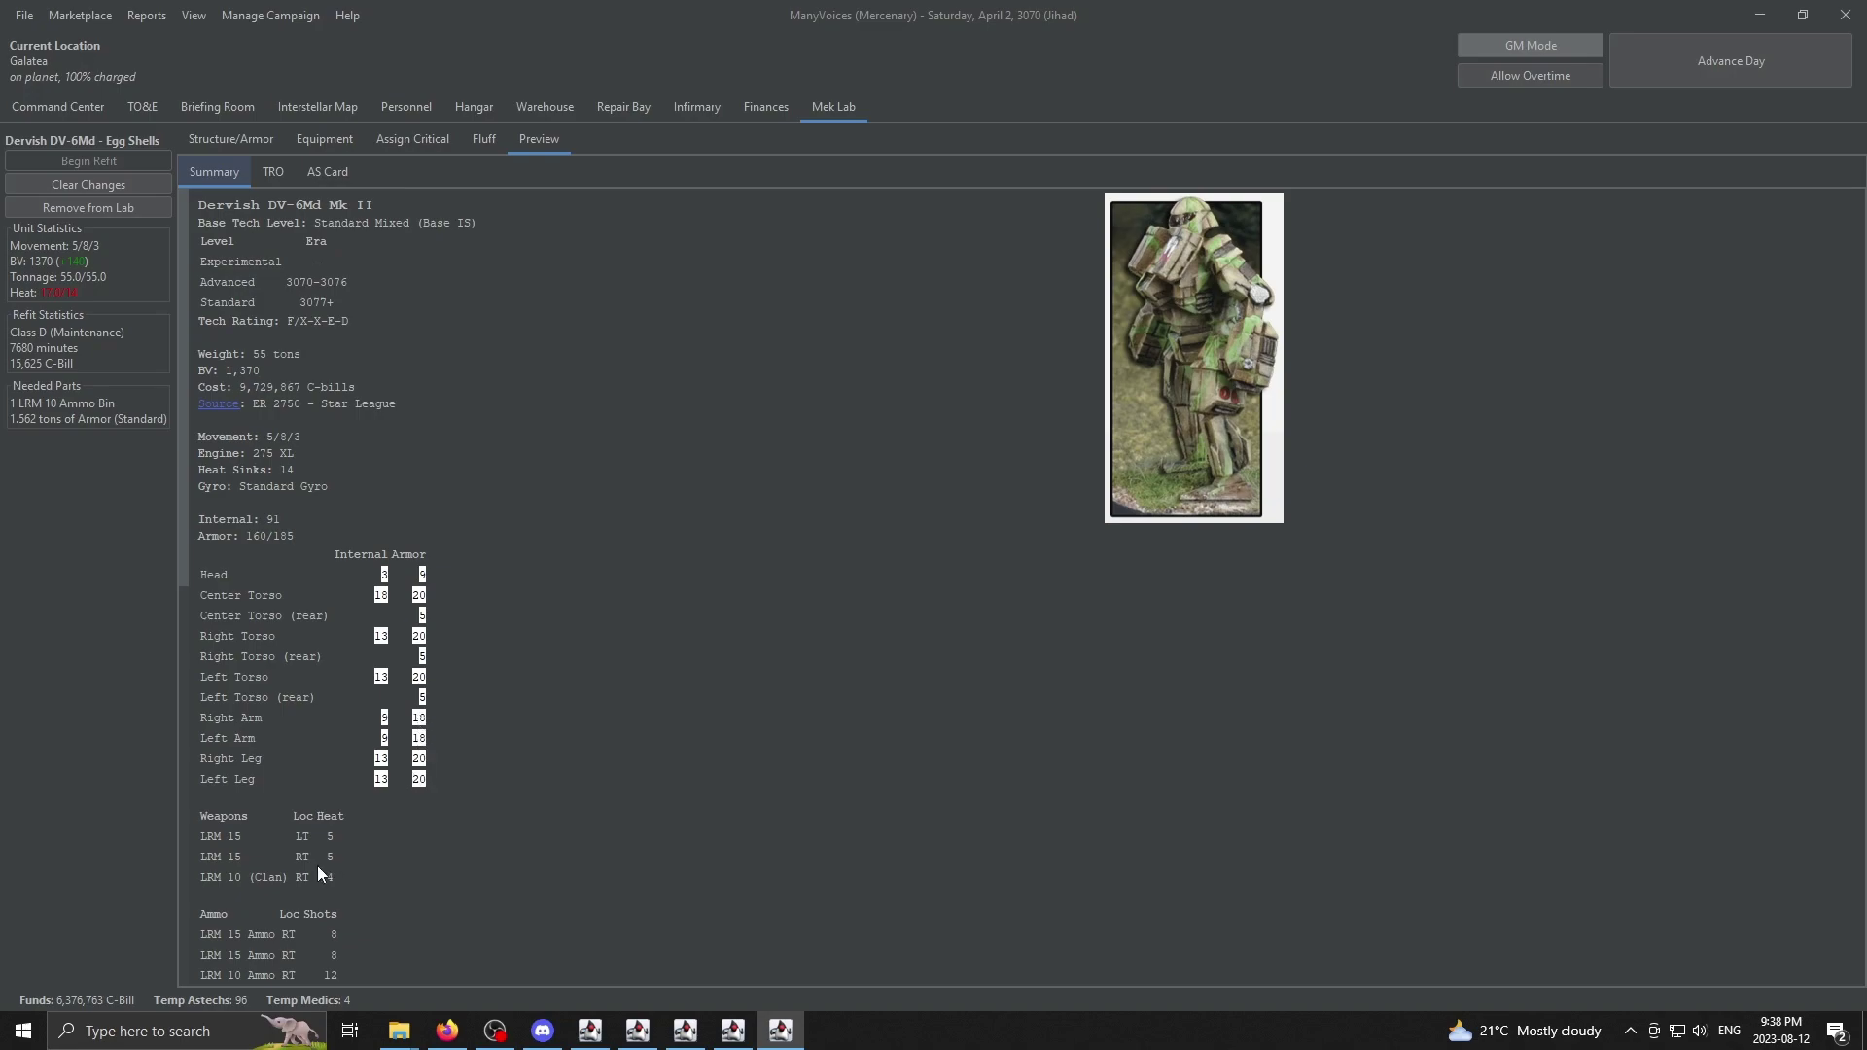
{"action": "scroll", "coordinate": [317, 865], "scroll_direction": "down", "scroll_amount": 5}
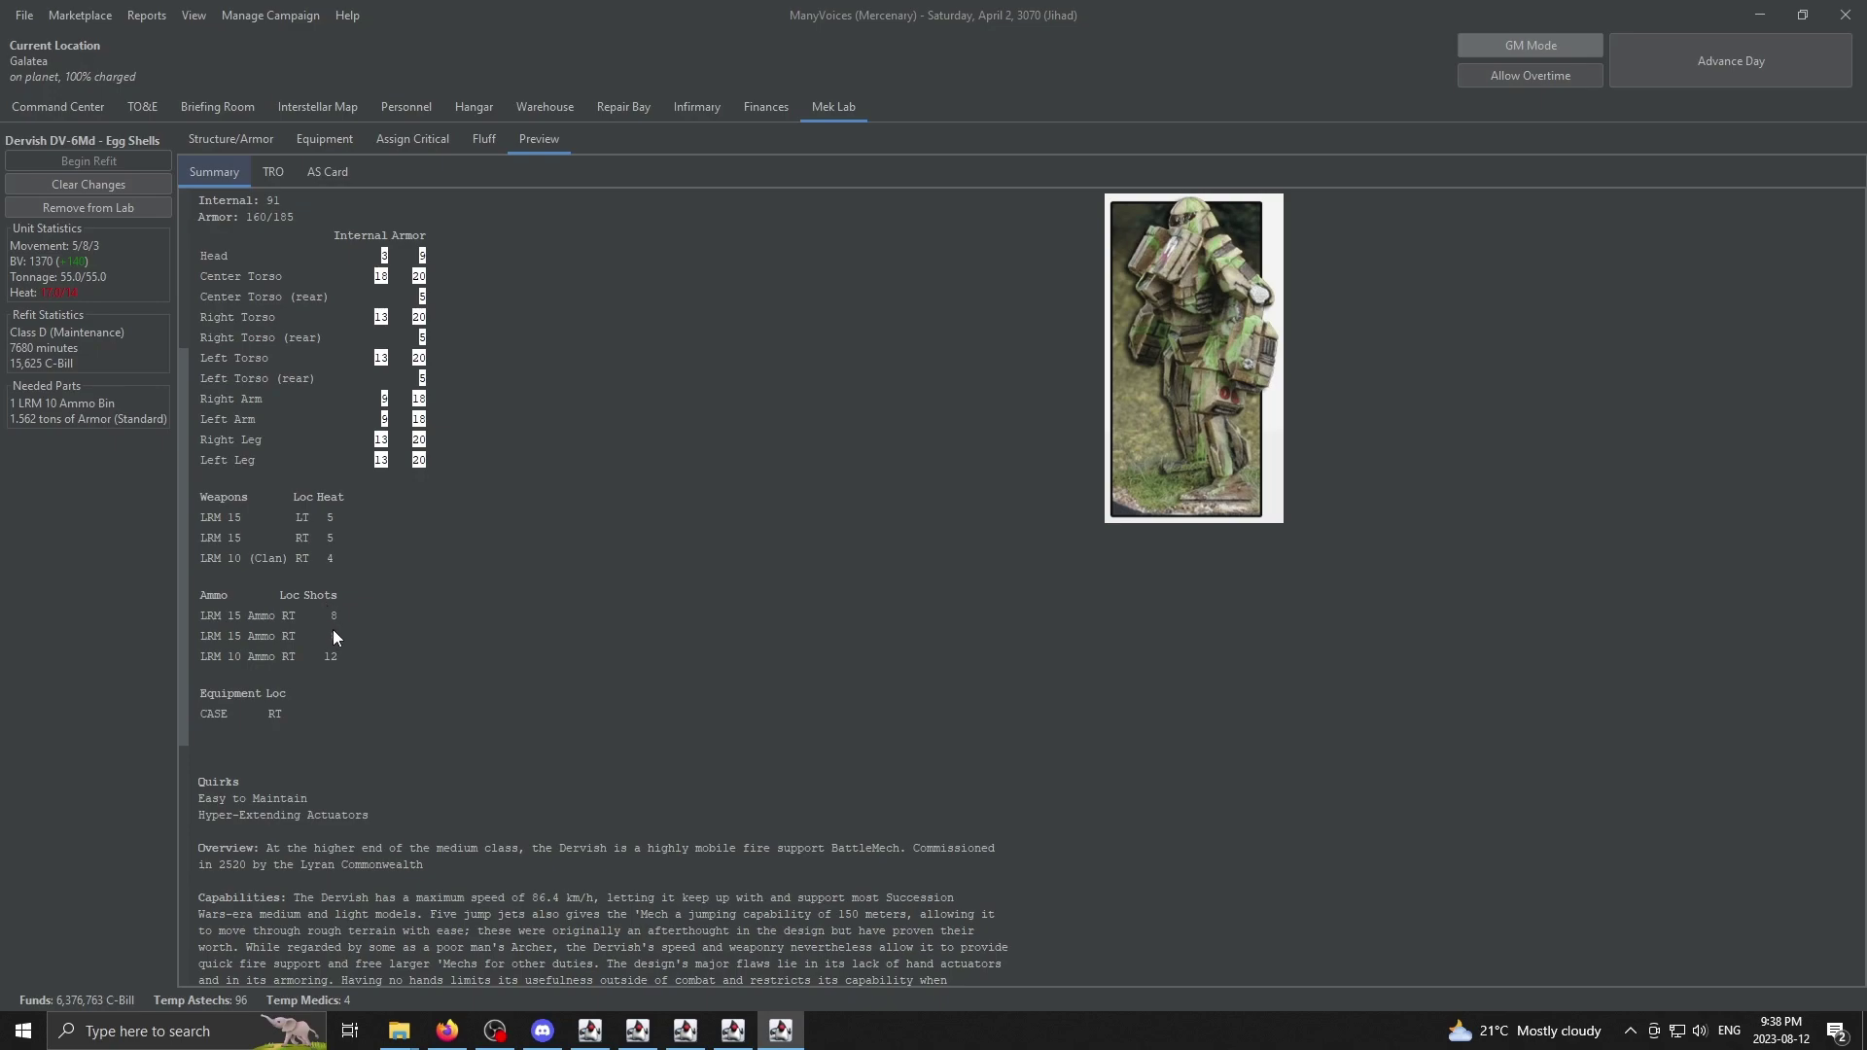
{"action": "scroll", "coordinate": [336, 288], "scroll_direction": "up", "scroll_amount": 5}
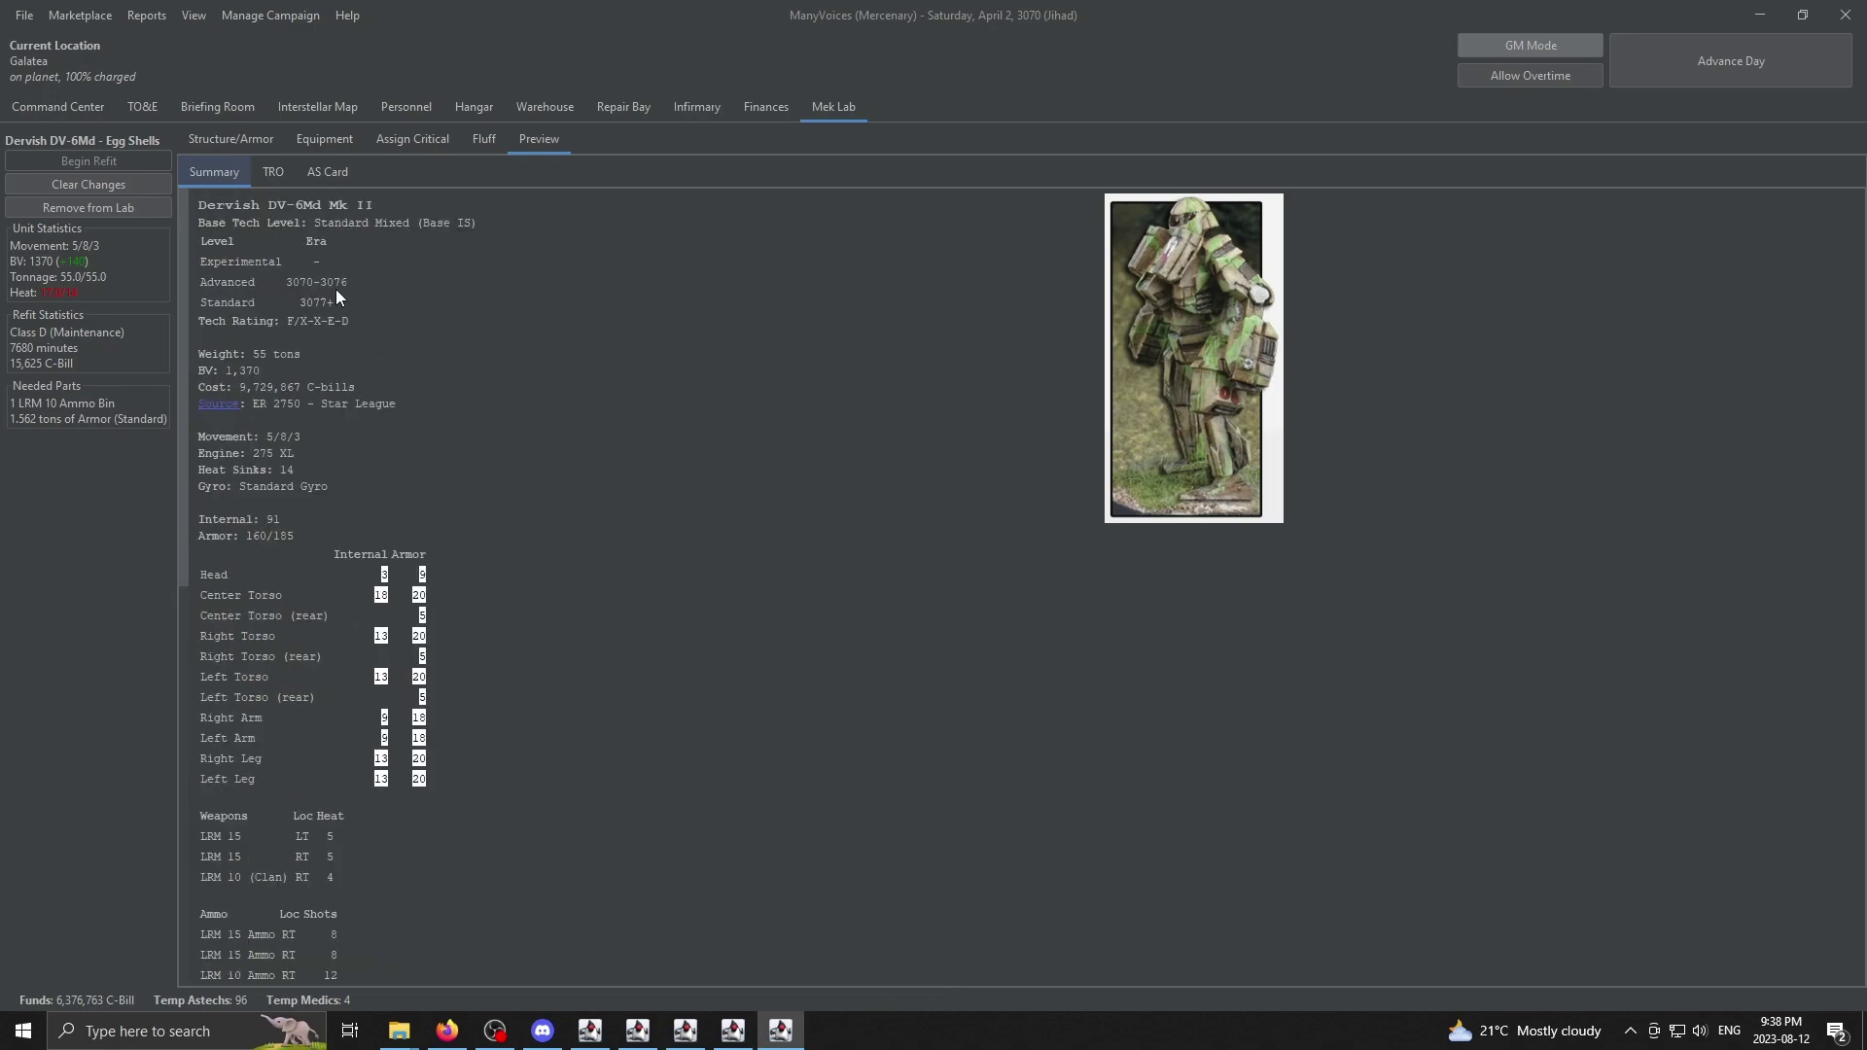
Step: Remove one ton of LRM 15 Ammo and the left torso's LRM 15 from the loadout
{"action": "left_click", "coordinate": [325, 140]}
{"action": "left_click", "coordinate": [224, 279]}
{"action": "left_click", "coordinate": [222, 192]}
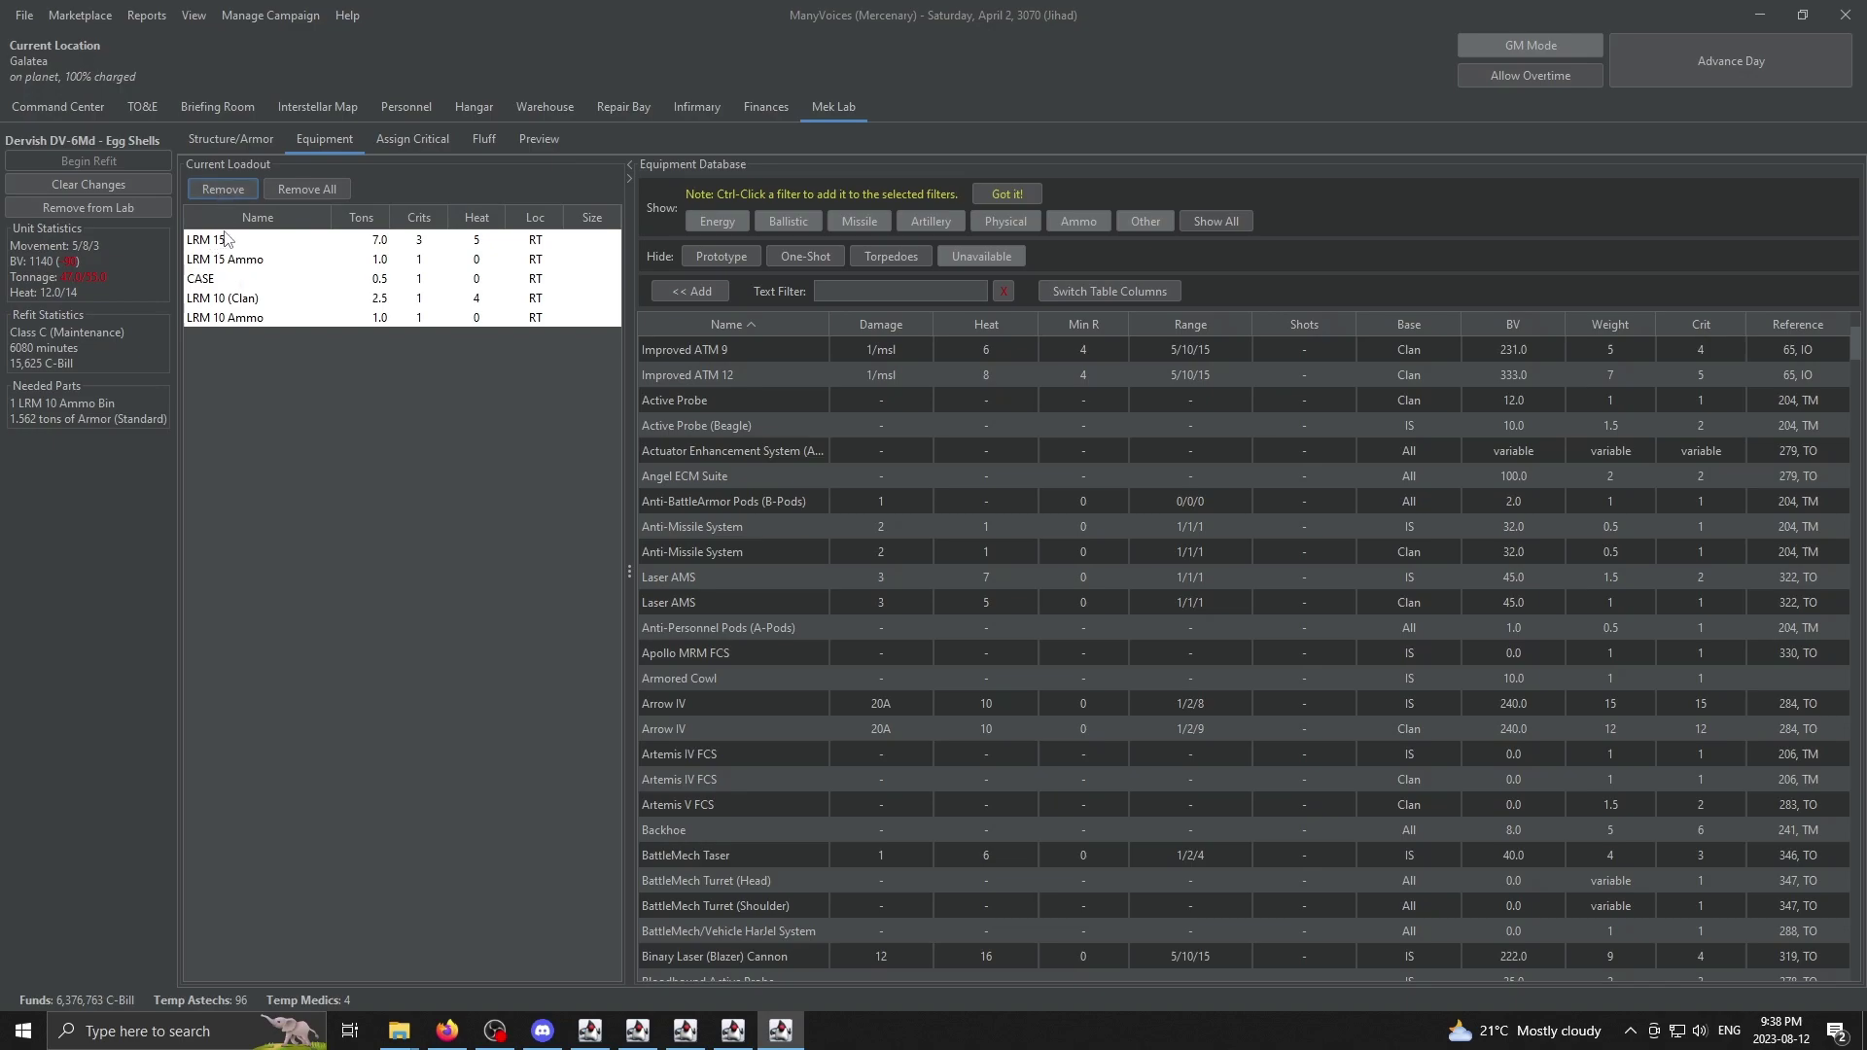
{"action": "mouse_move", "coordinate": [236, 248]}
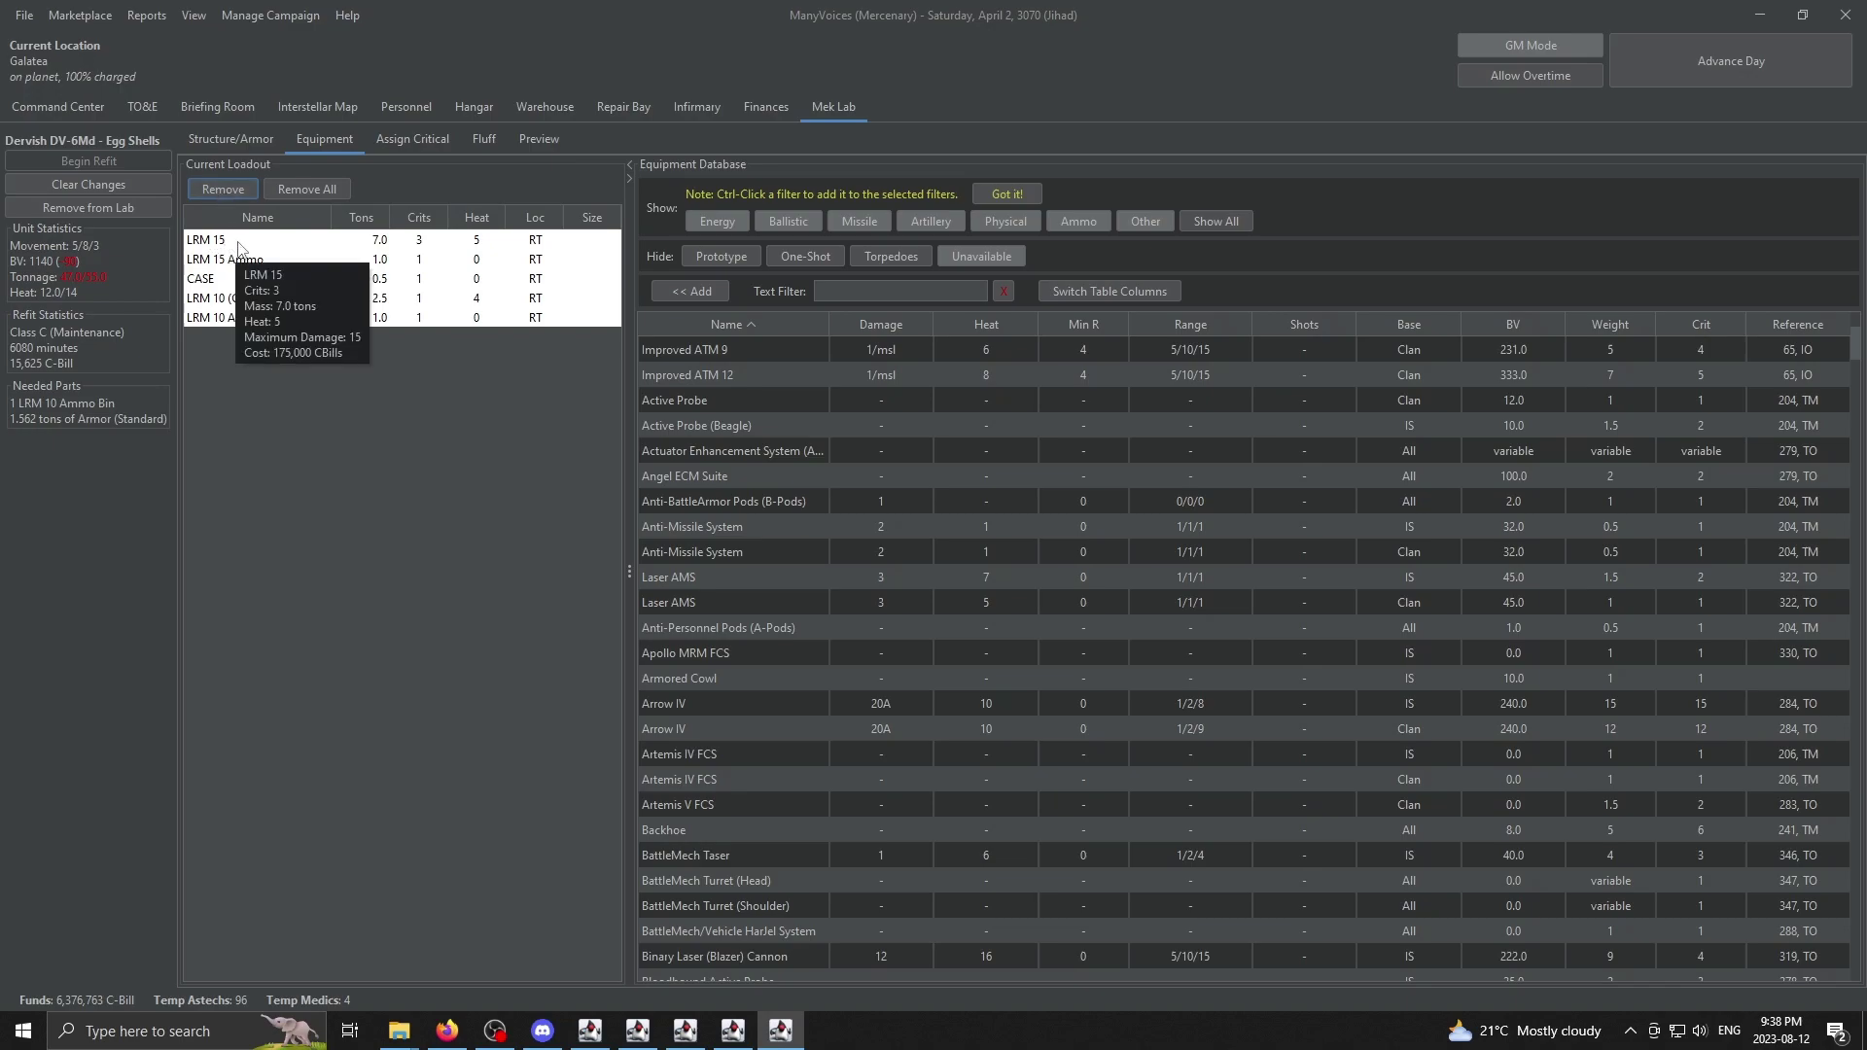
Step: Filter the equipment database for "lrm 5" and add two standard non-Clan LRM 5 launchers to the loadout
{"action": "type", "text": "lrm"}
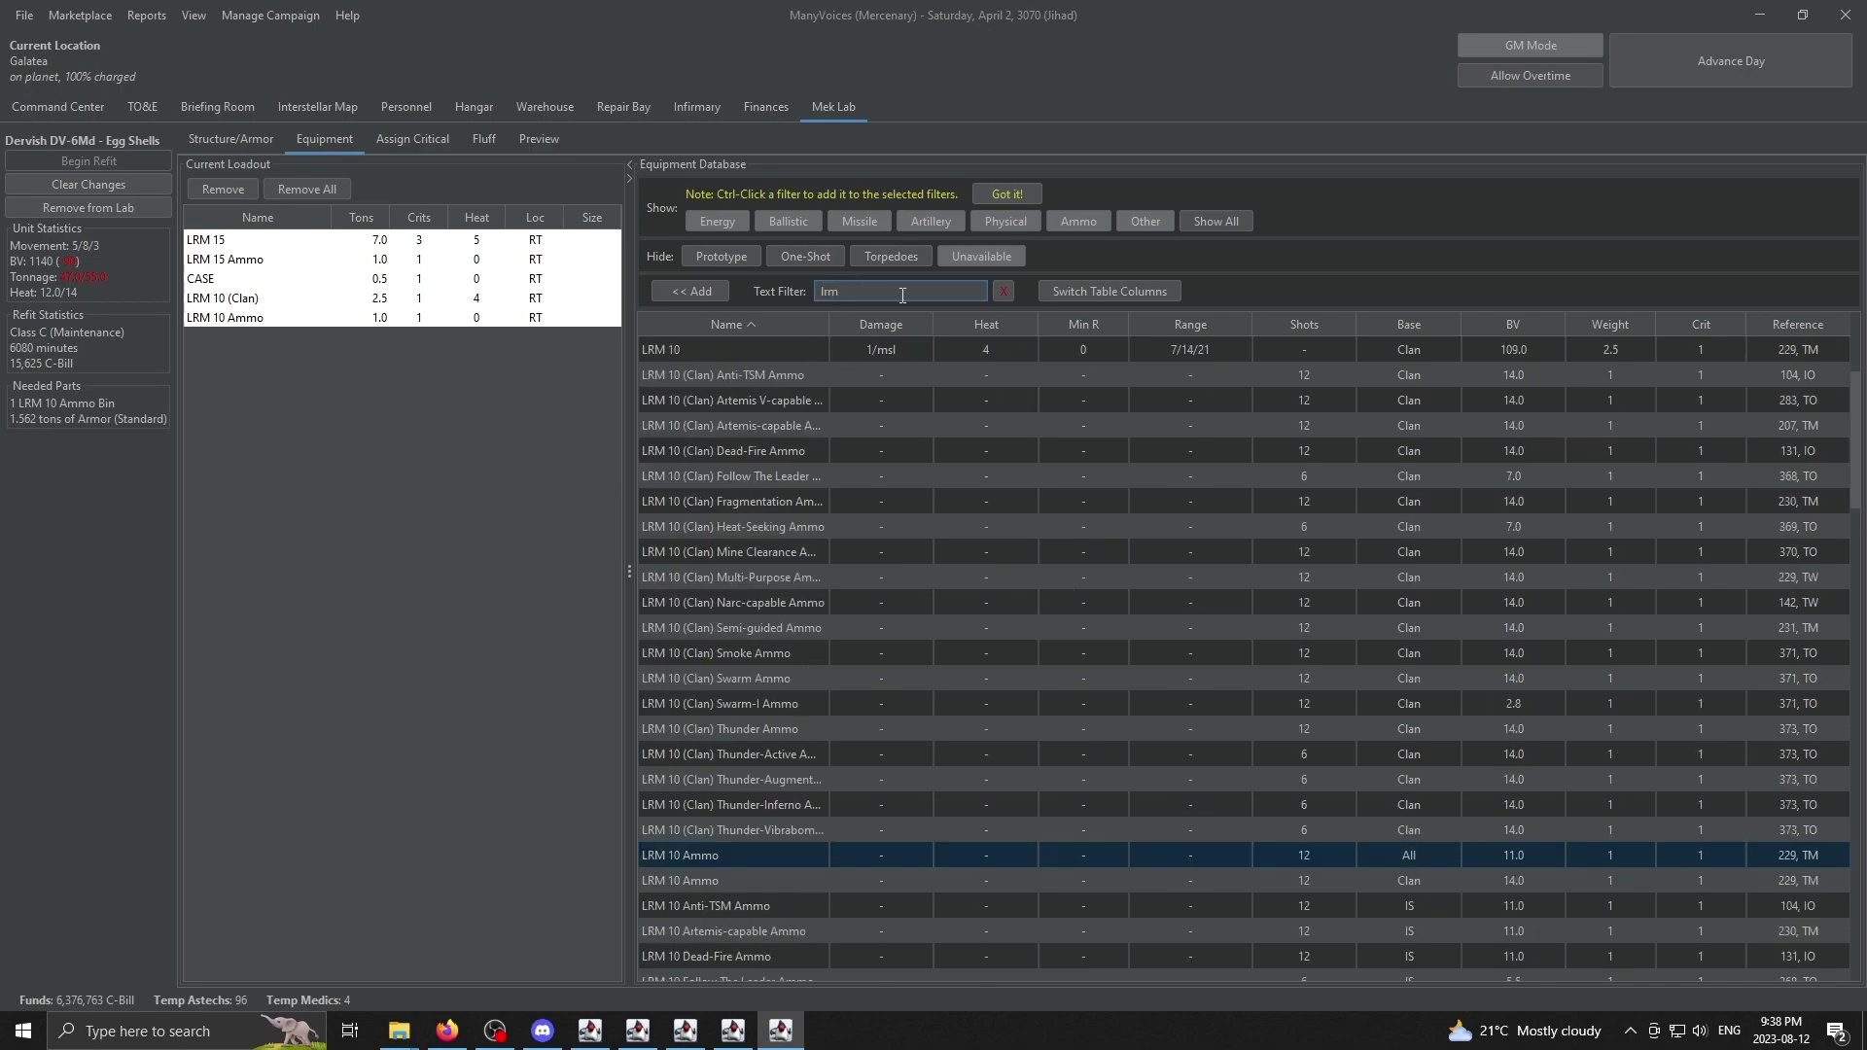
{"action": "type", "text": " 5"}
{"action": "left_click", "coordinate": [696, 401]}
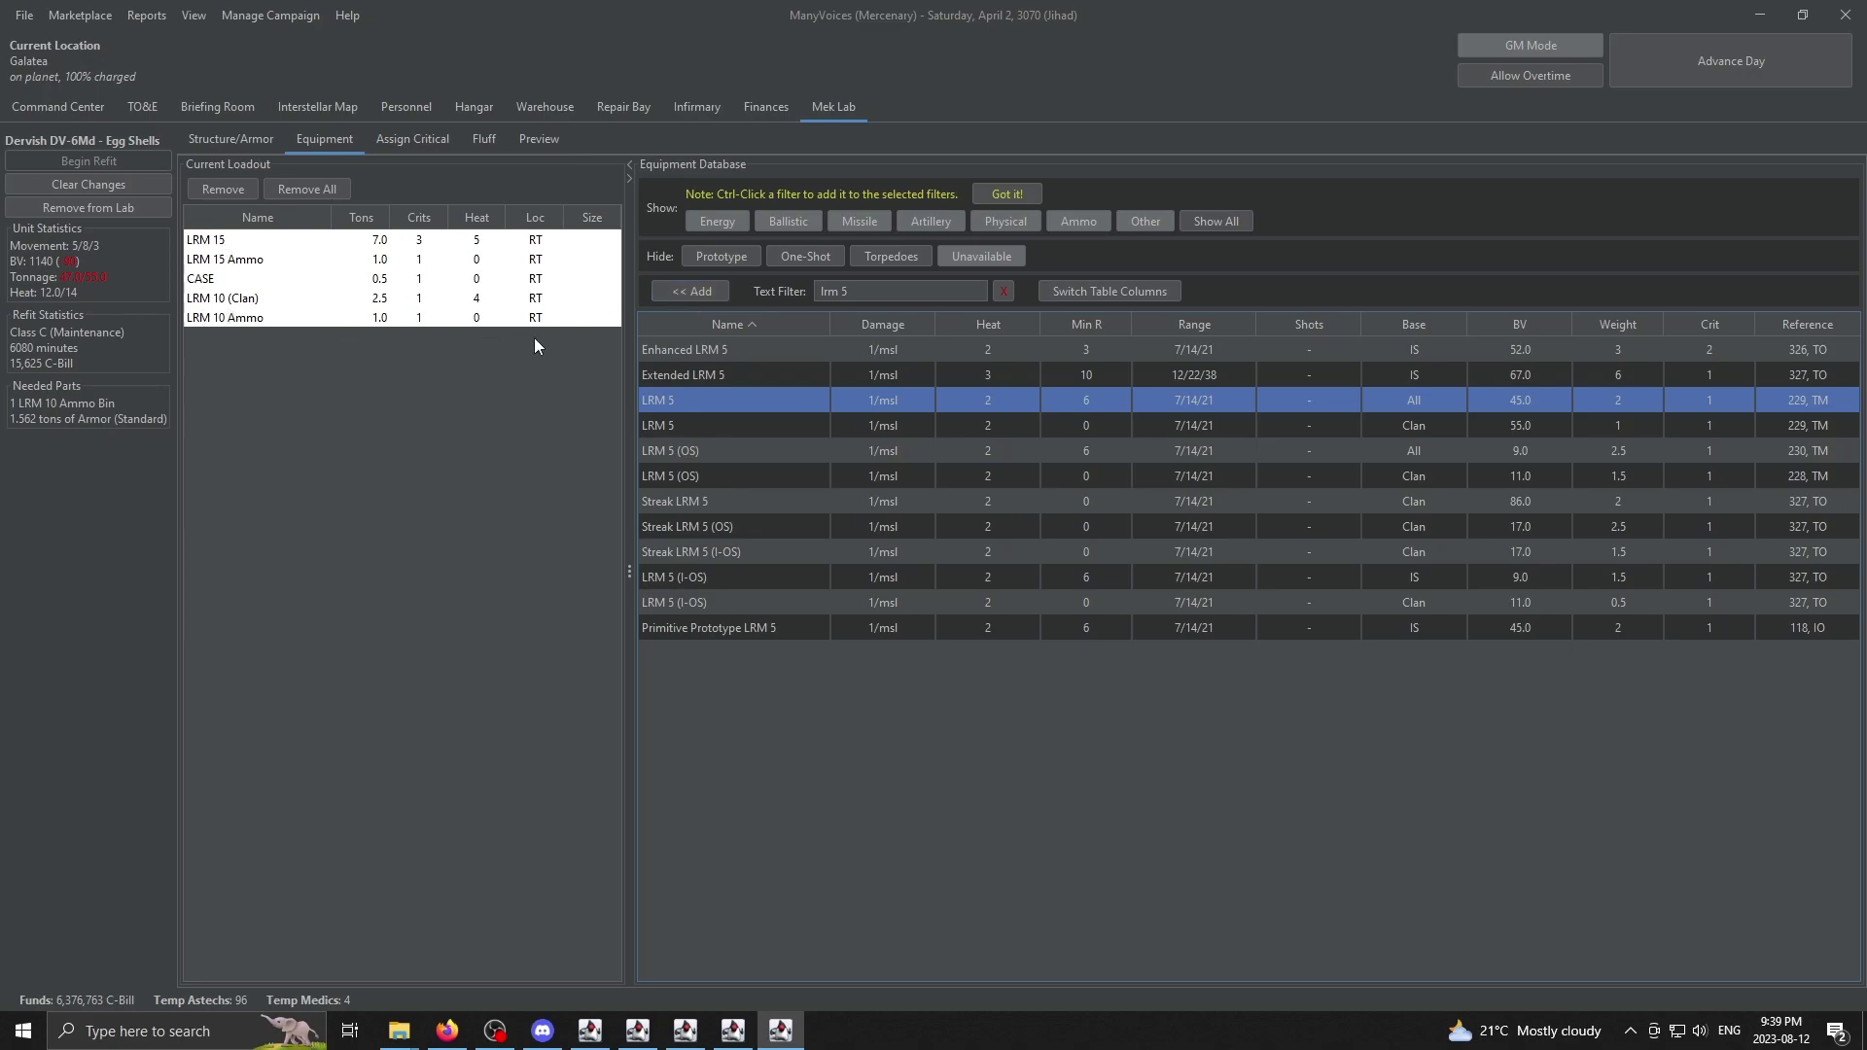
{"action": "left_click", "coordinate": [688, 291]}
{"action": "left_click", "coordinate": [689, 290]}
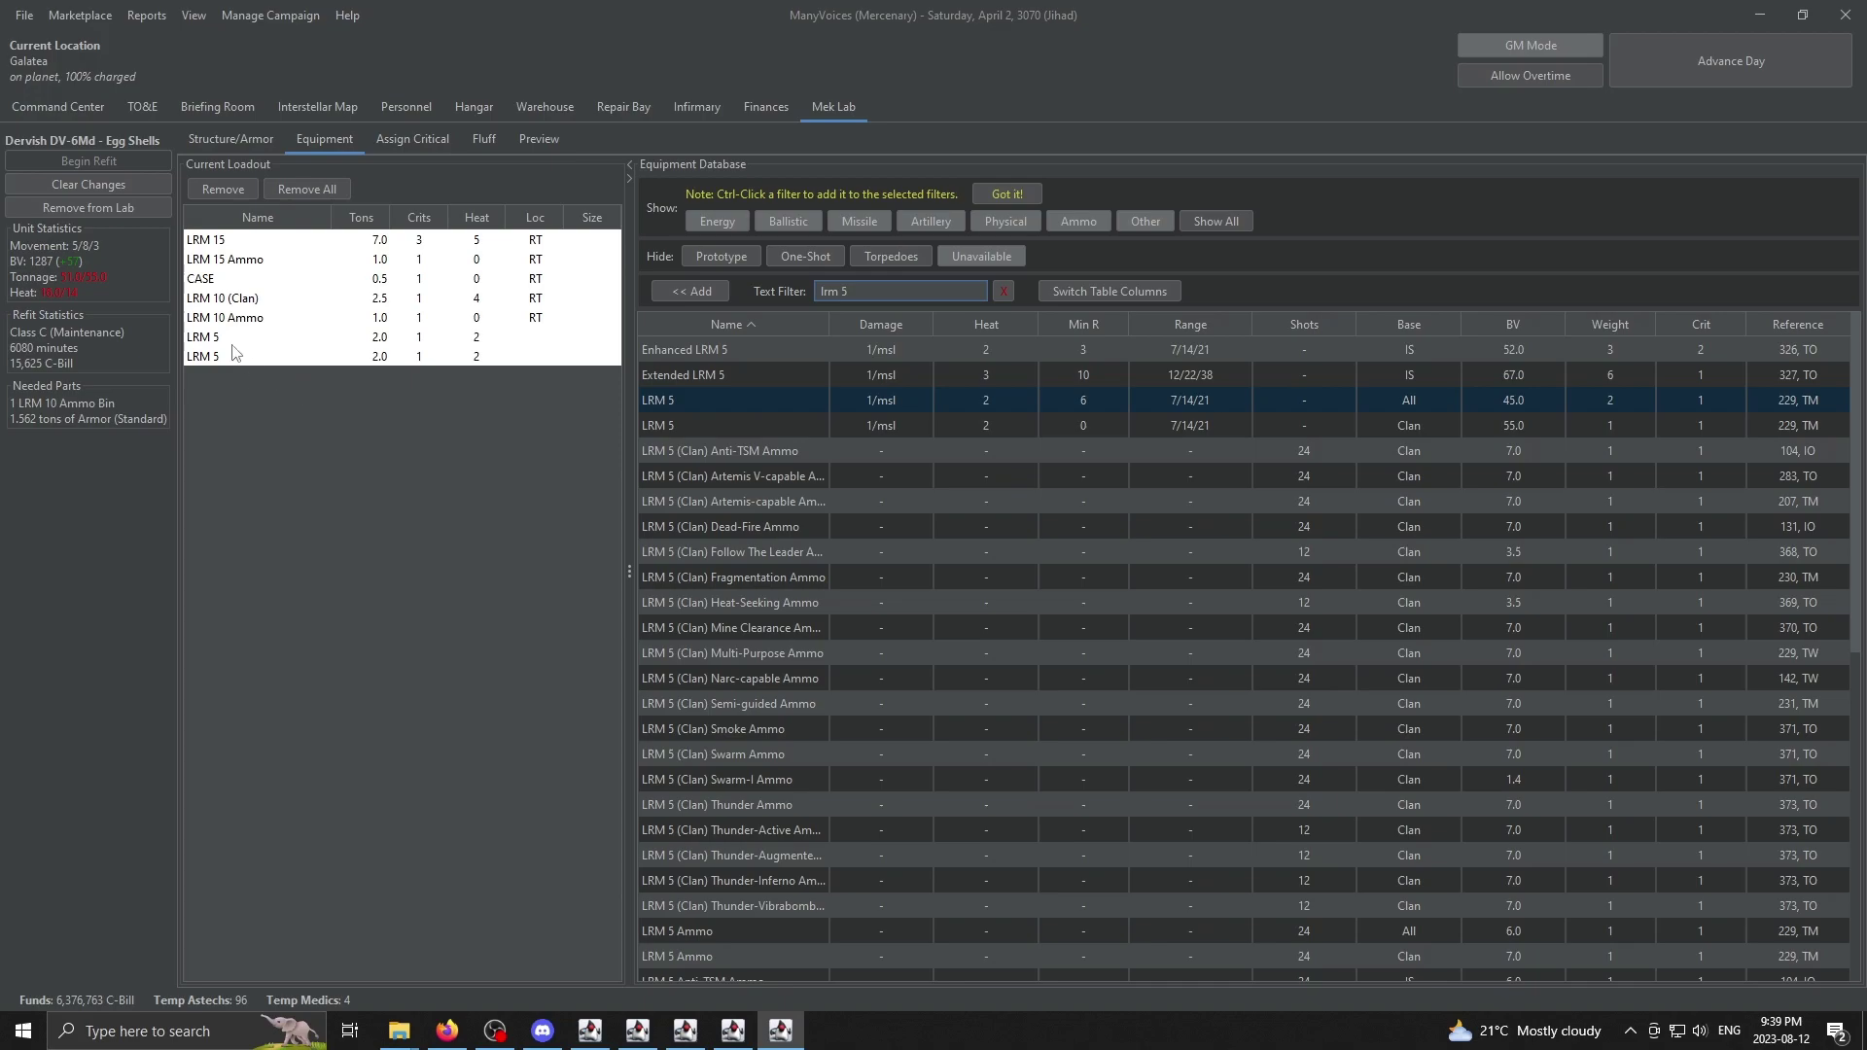
Step: Add one ton of standard non-Clan LRM 5 Ammo and a third LRM 5 to the loadout
{"action": "left_click", "coordinate": [681, 931]}
{"action": "left_click", "coordinate": [684, 291]}
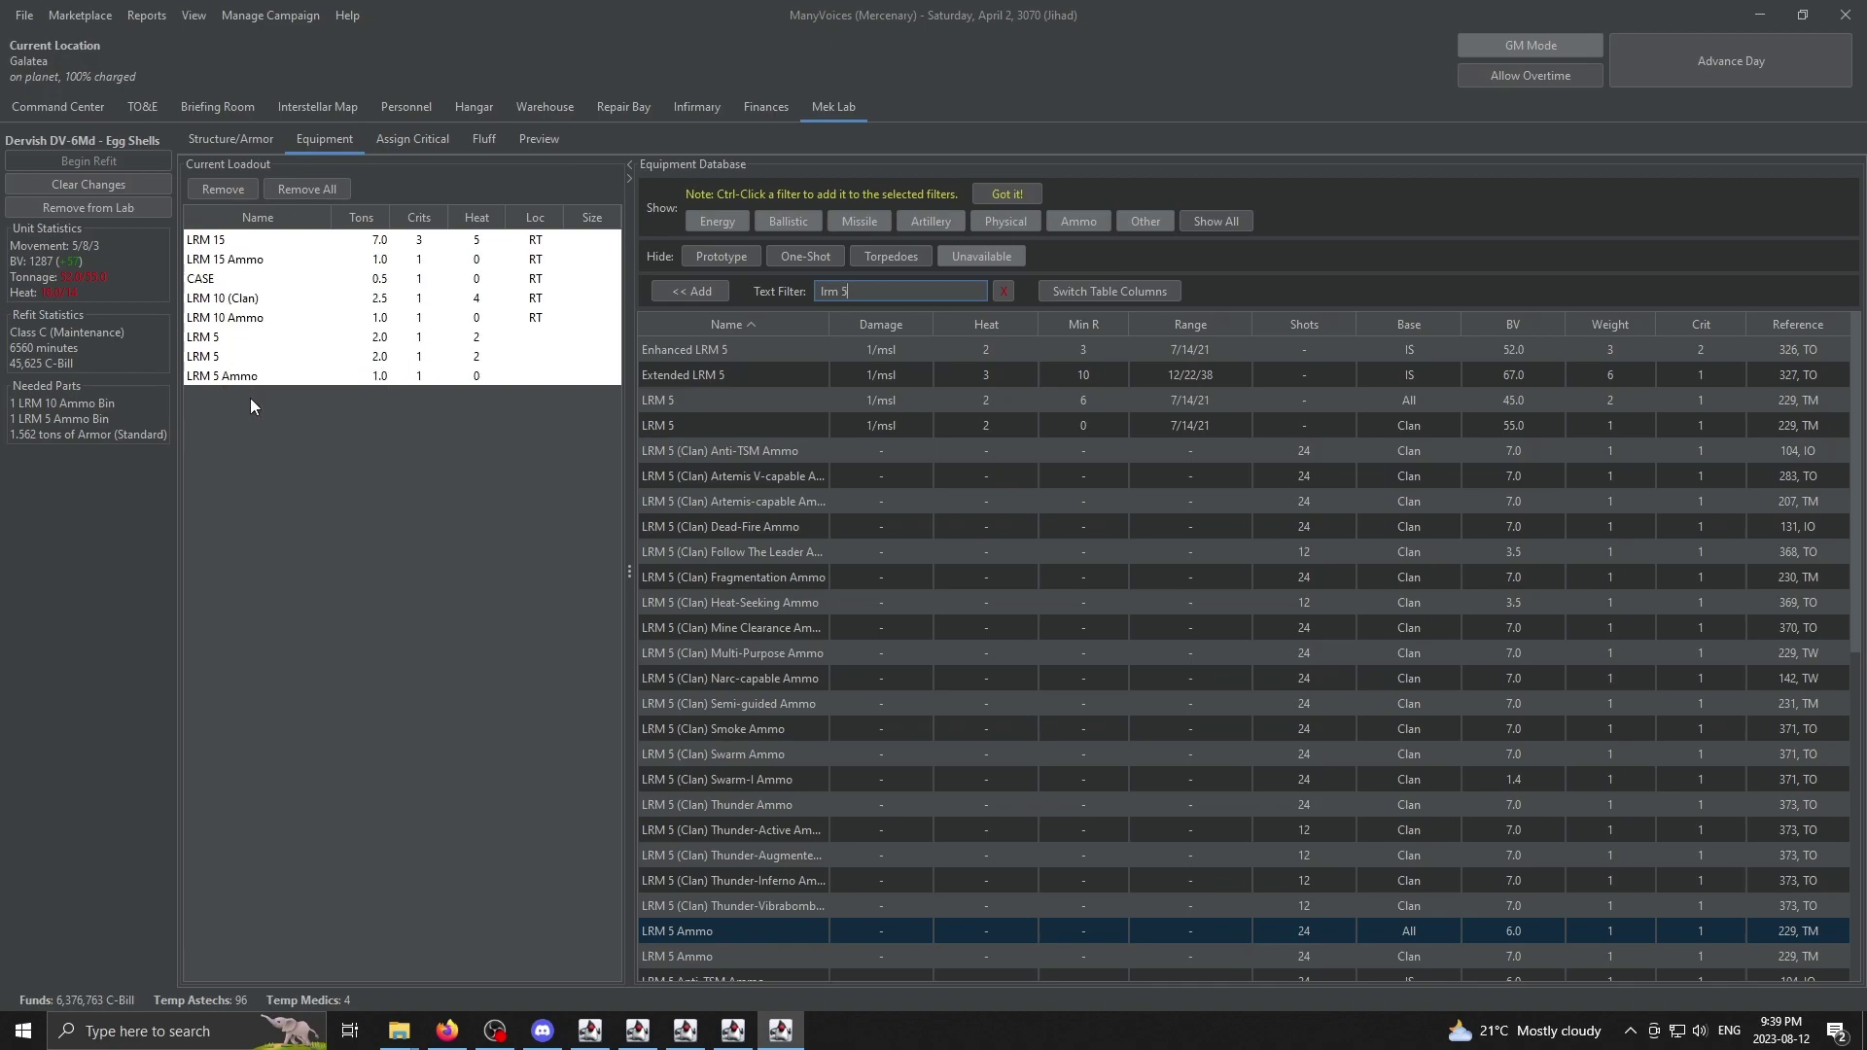
{"action": "left_click", "coordinate": [539, 138]}
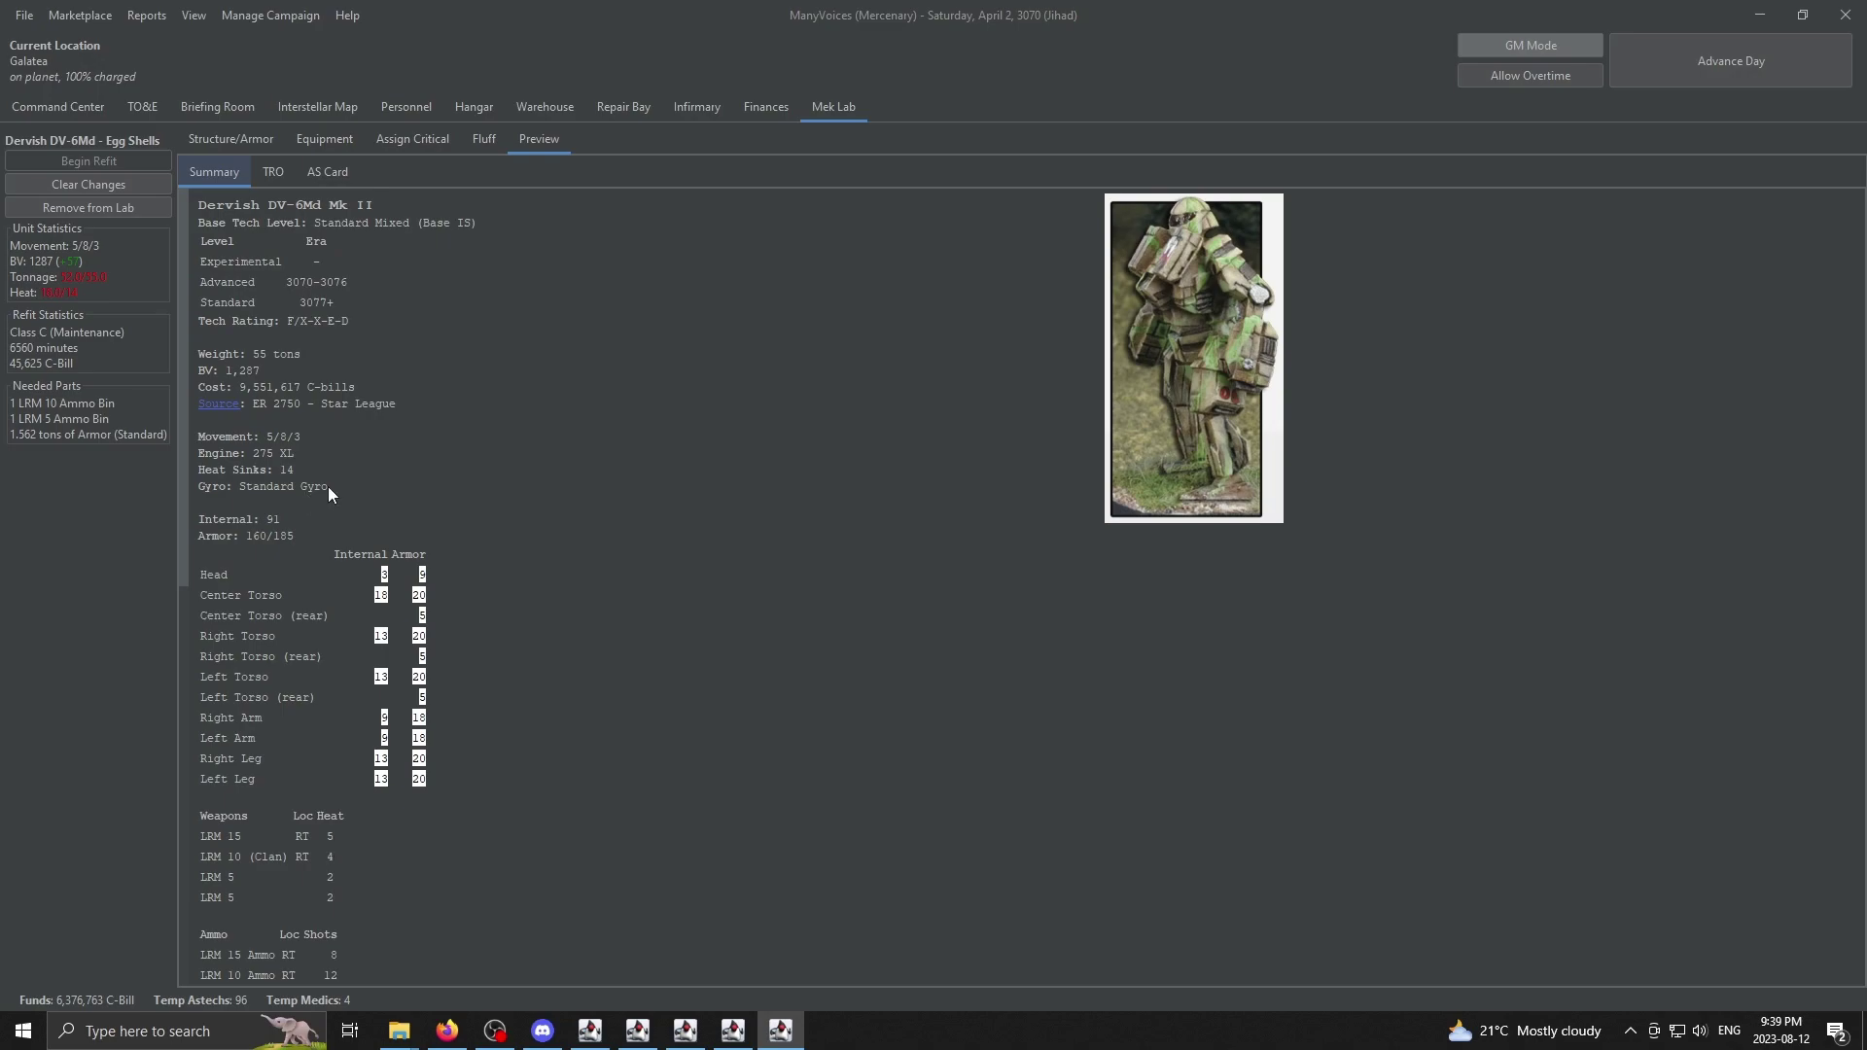
{"action": "left_click", "coordinate": [344, 142]}
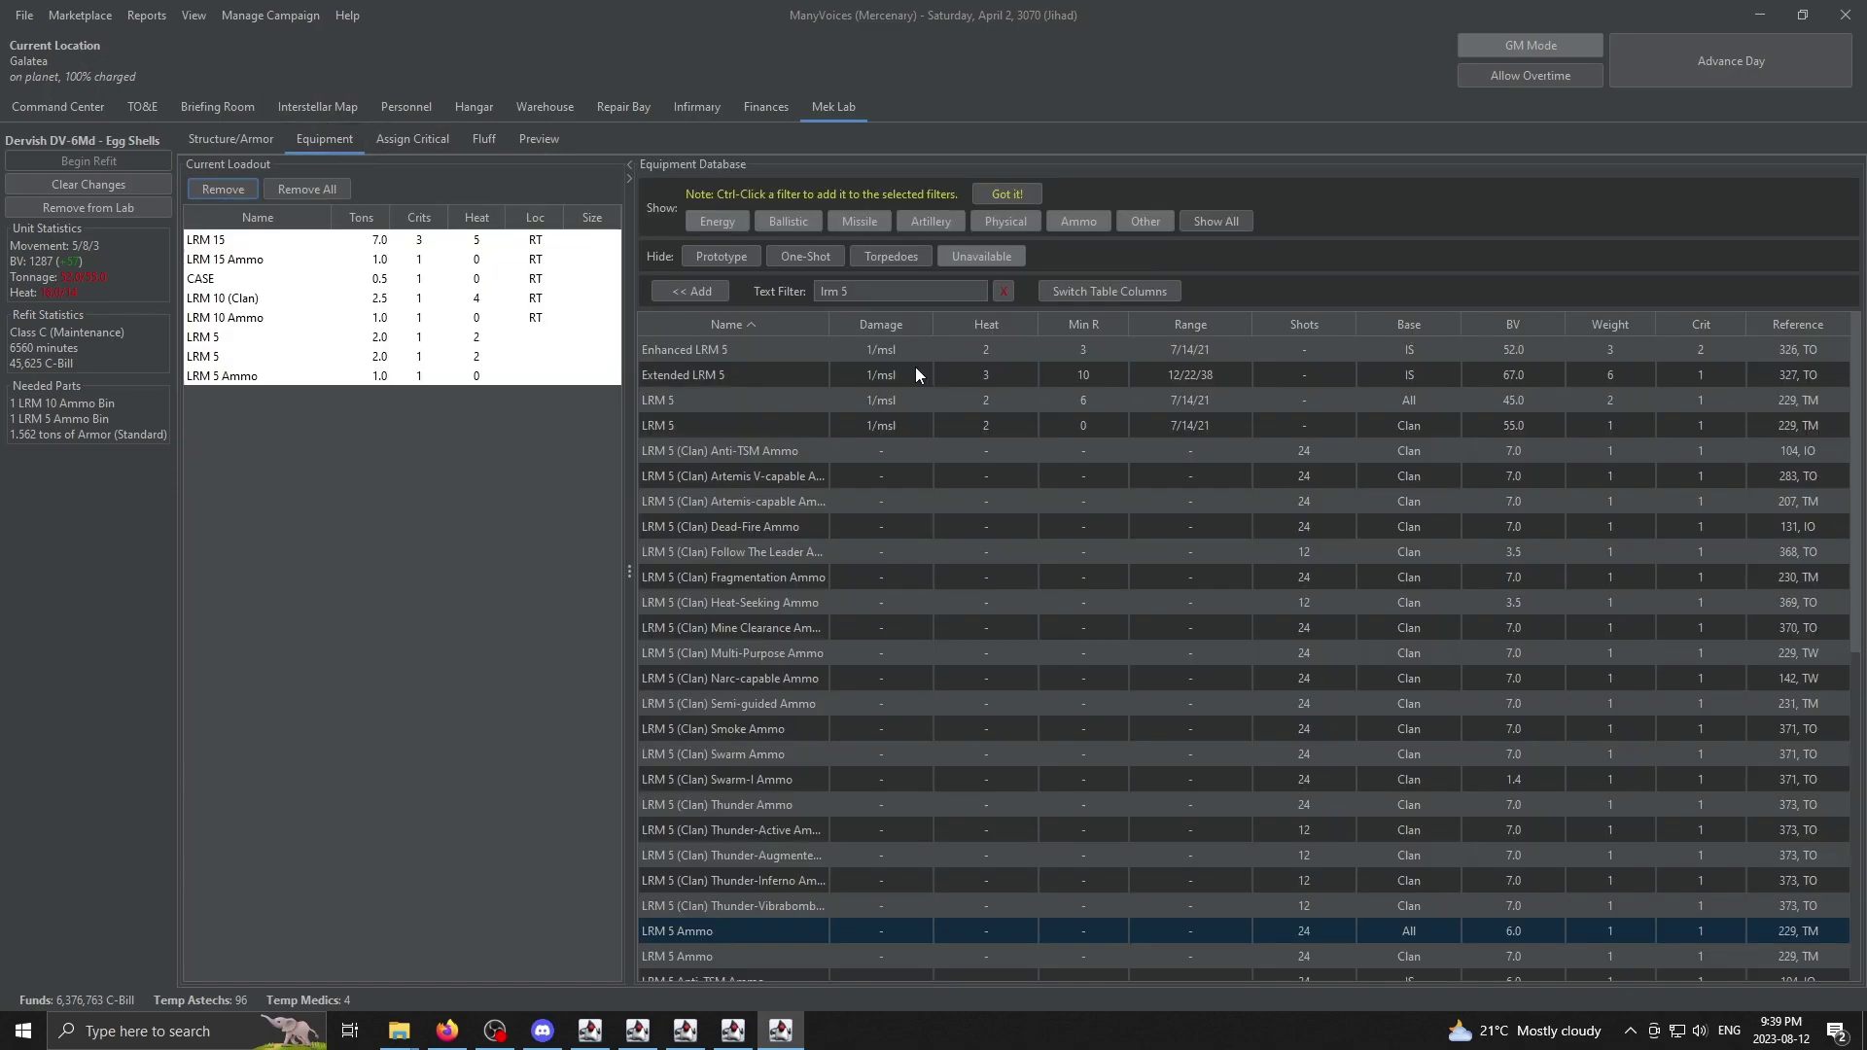
{"action": "double_click", "coordinate": [680, 400]}
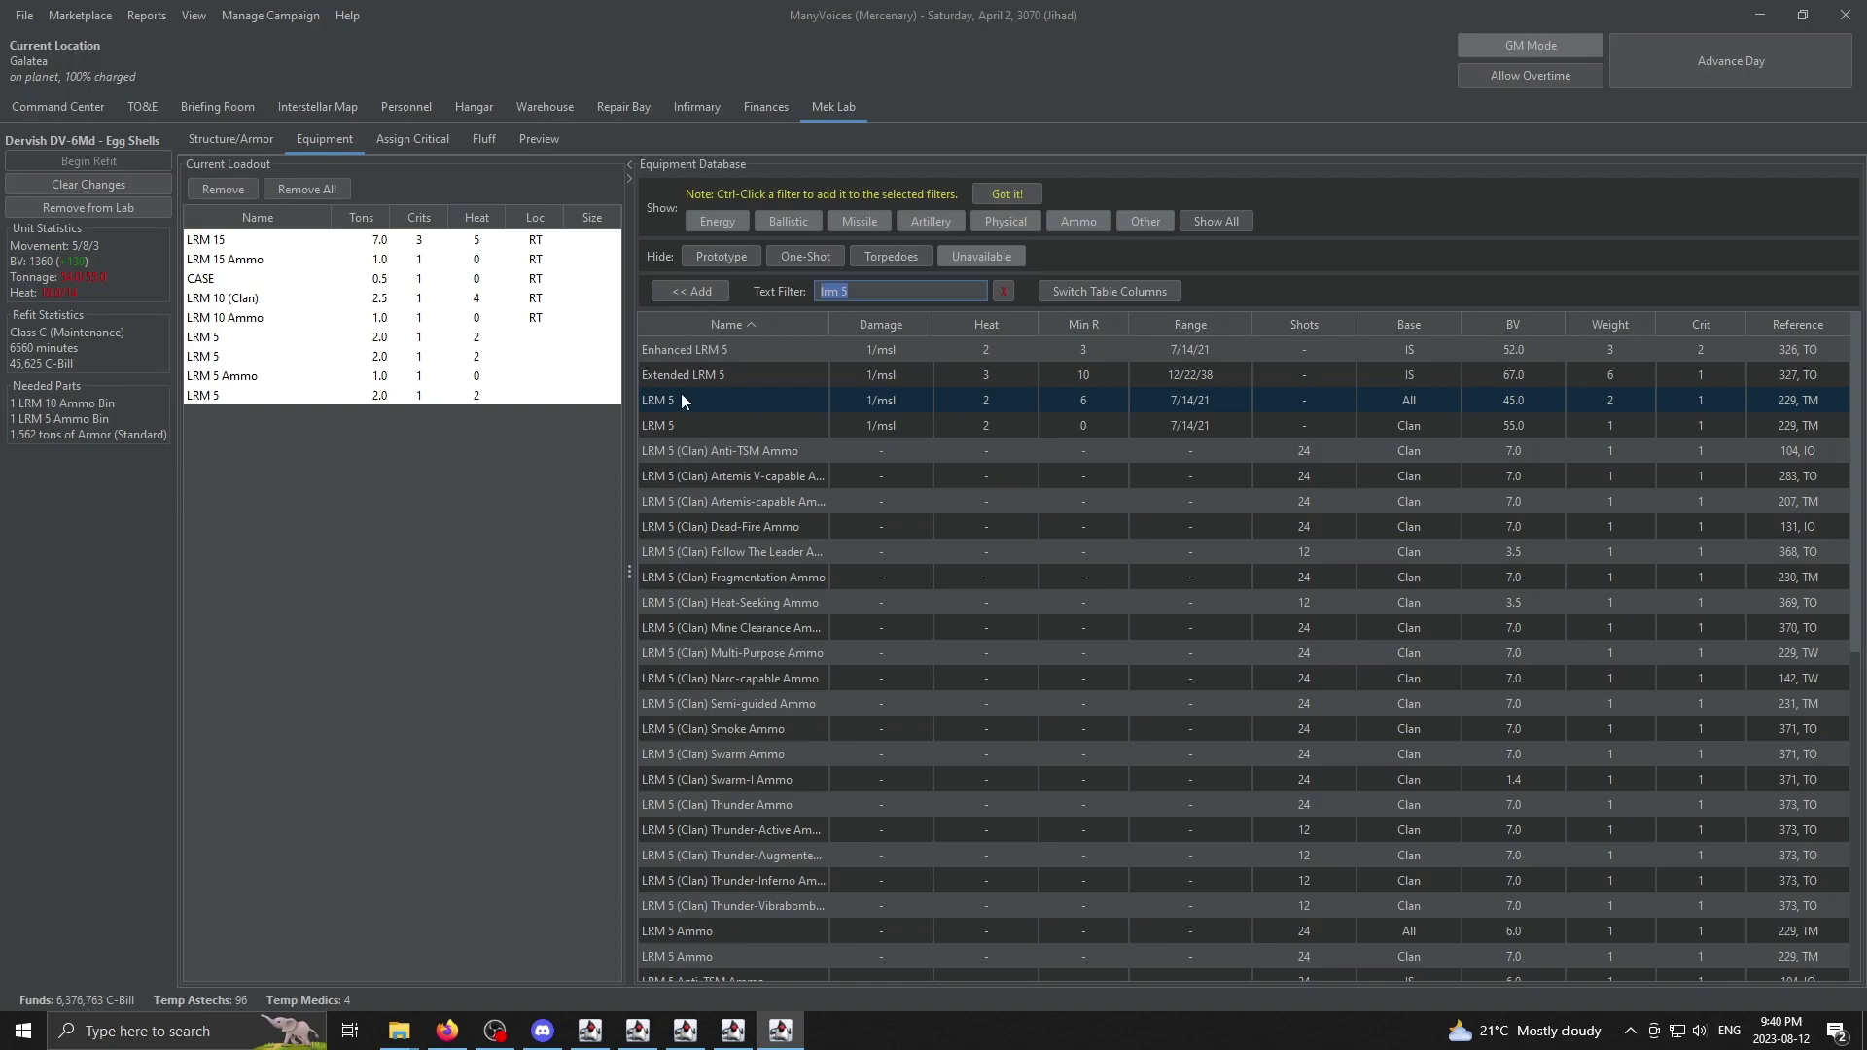
Step: Set the number of heat sinks to 15 and review the weapons and ammo in the preview summary
{"action": "left_click", "coordinate": [257, 142]}
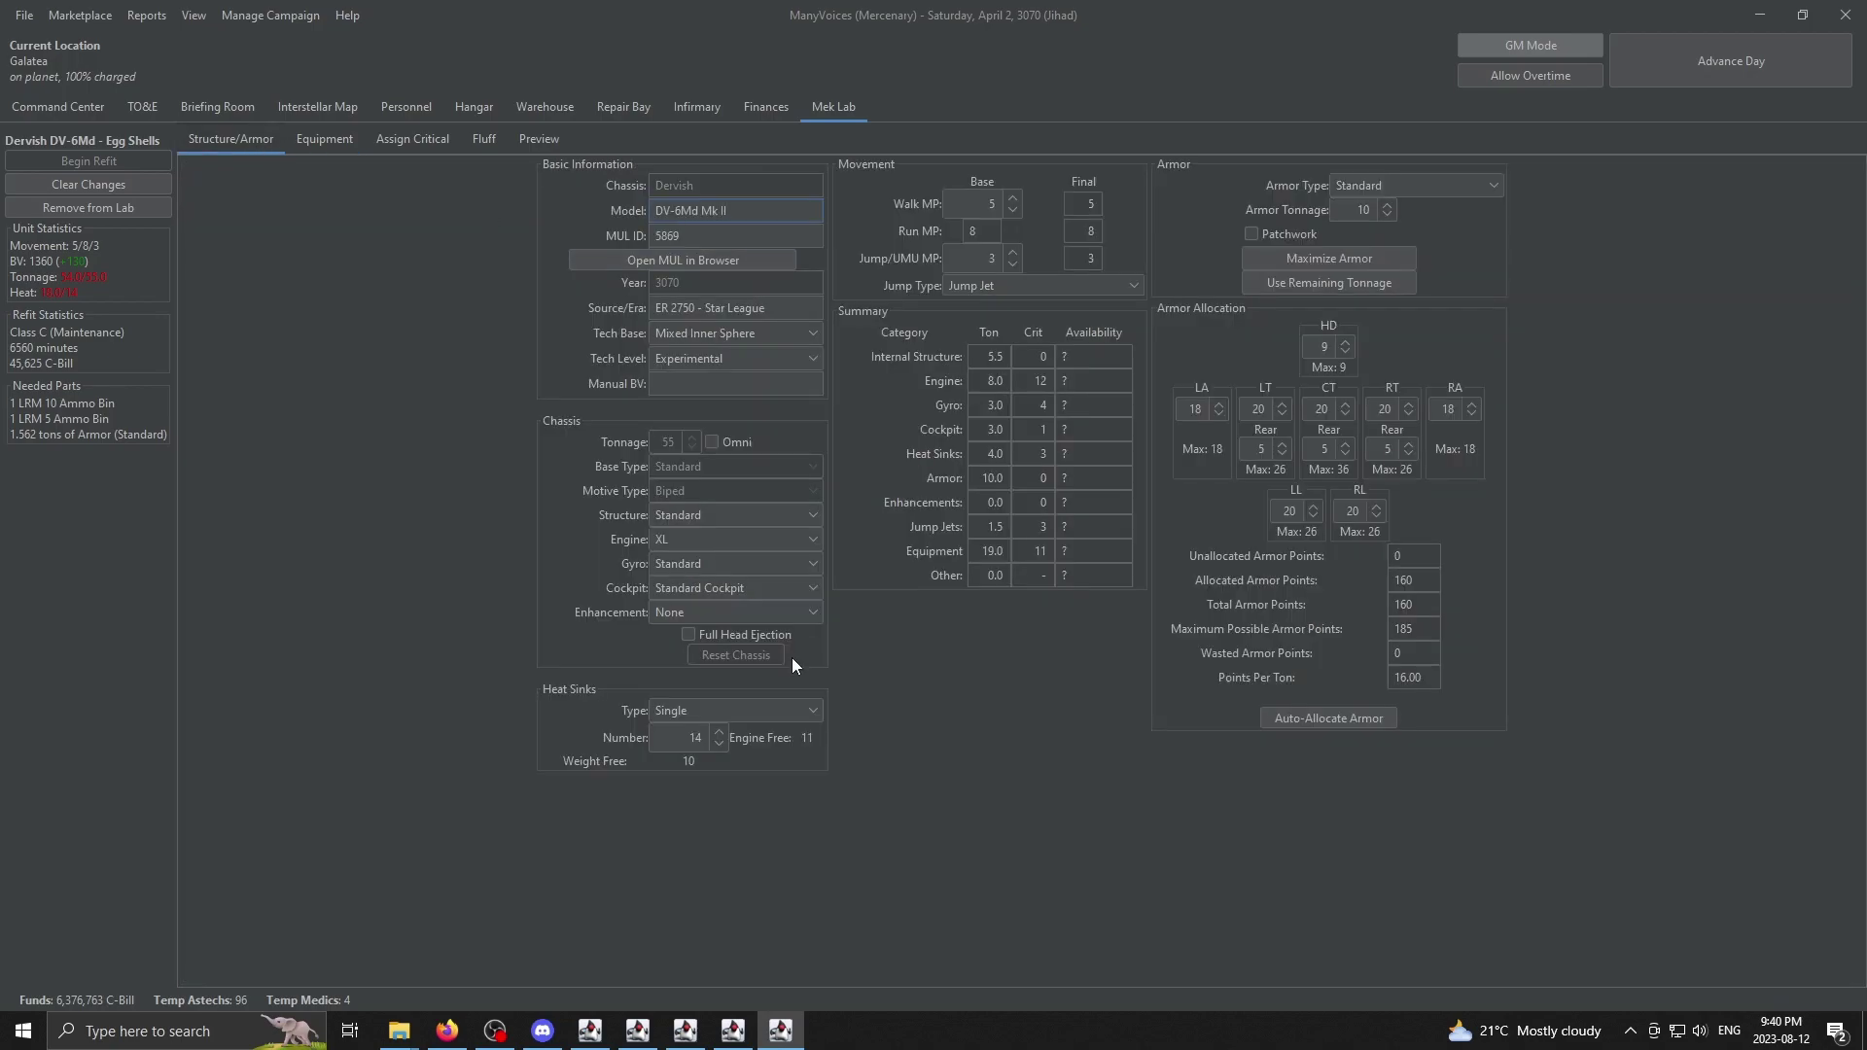
{"action": "left_click", "coordinate": [718, 732]}
{"action": "left_click", "coordinate": [541, 145]}
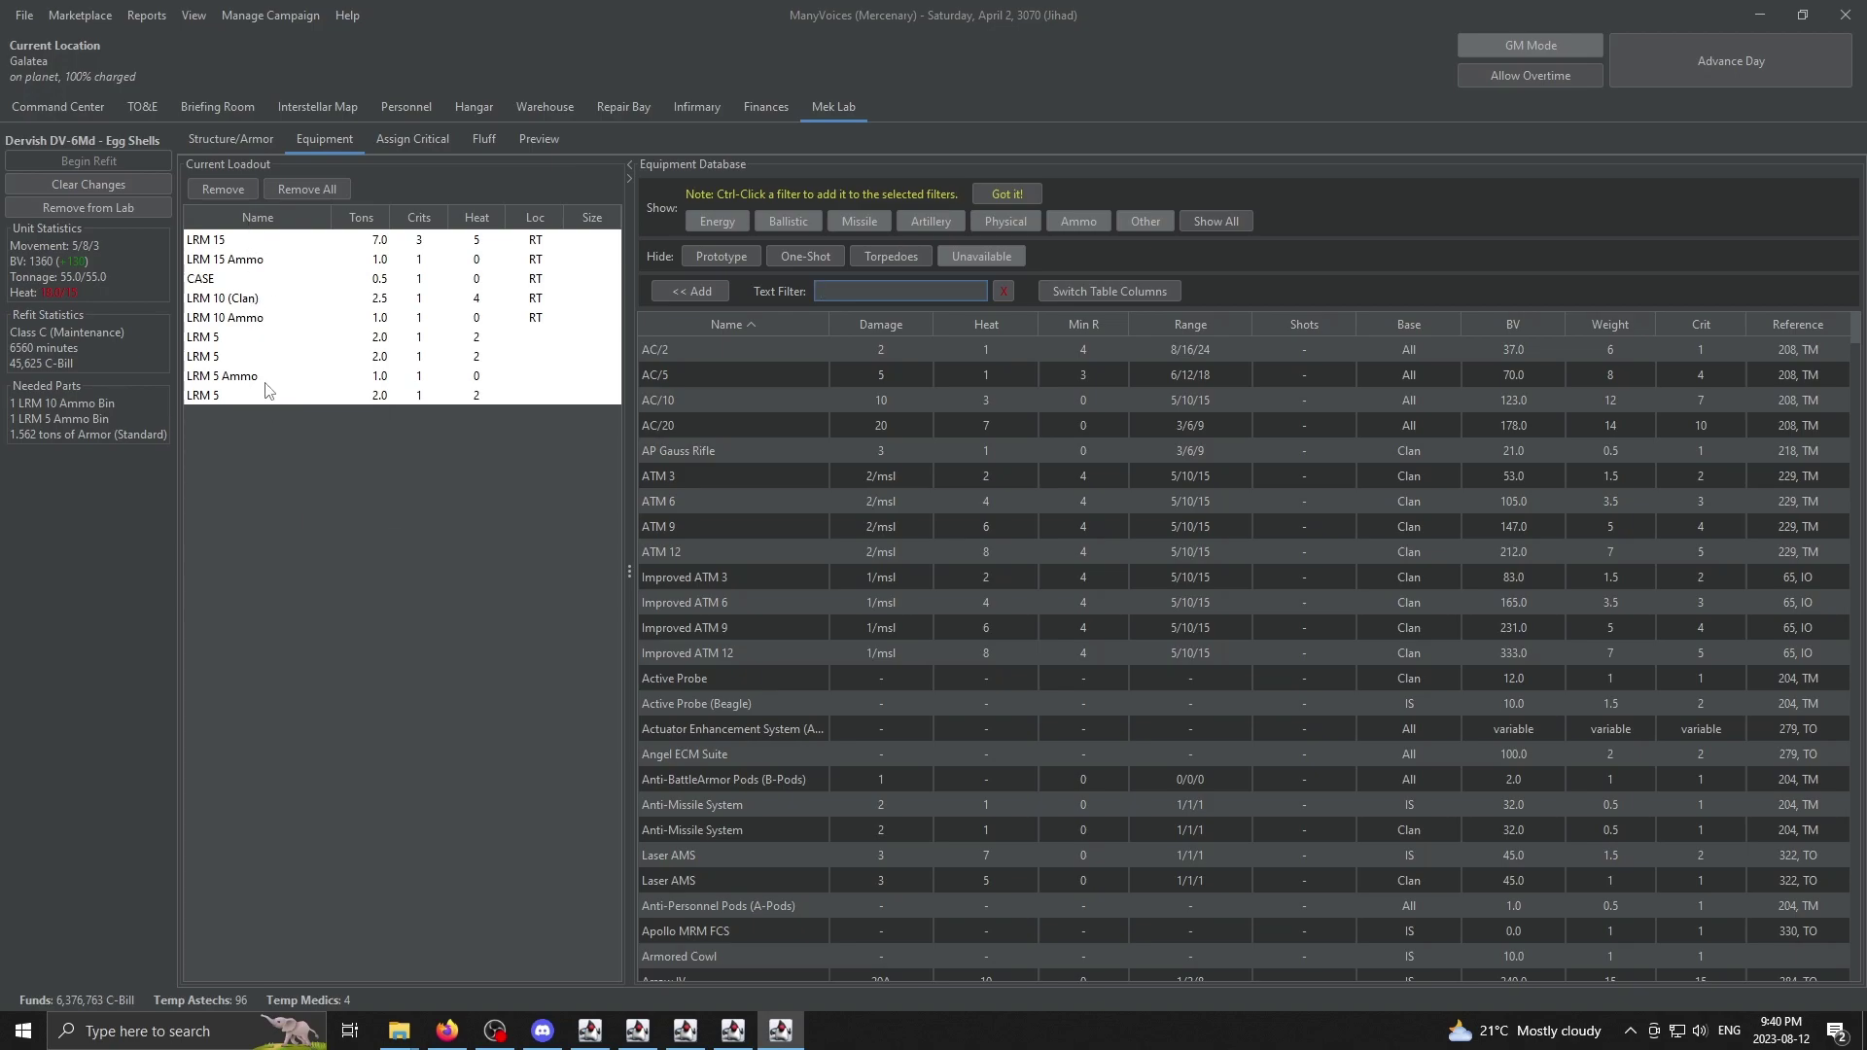
{"action": "left_click", "coordinate": [538, 138]}
{"action": "scroll", "coordinate": [539, 501], "scroll_direction": "up", "scroll_amount": 5}
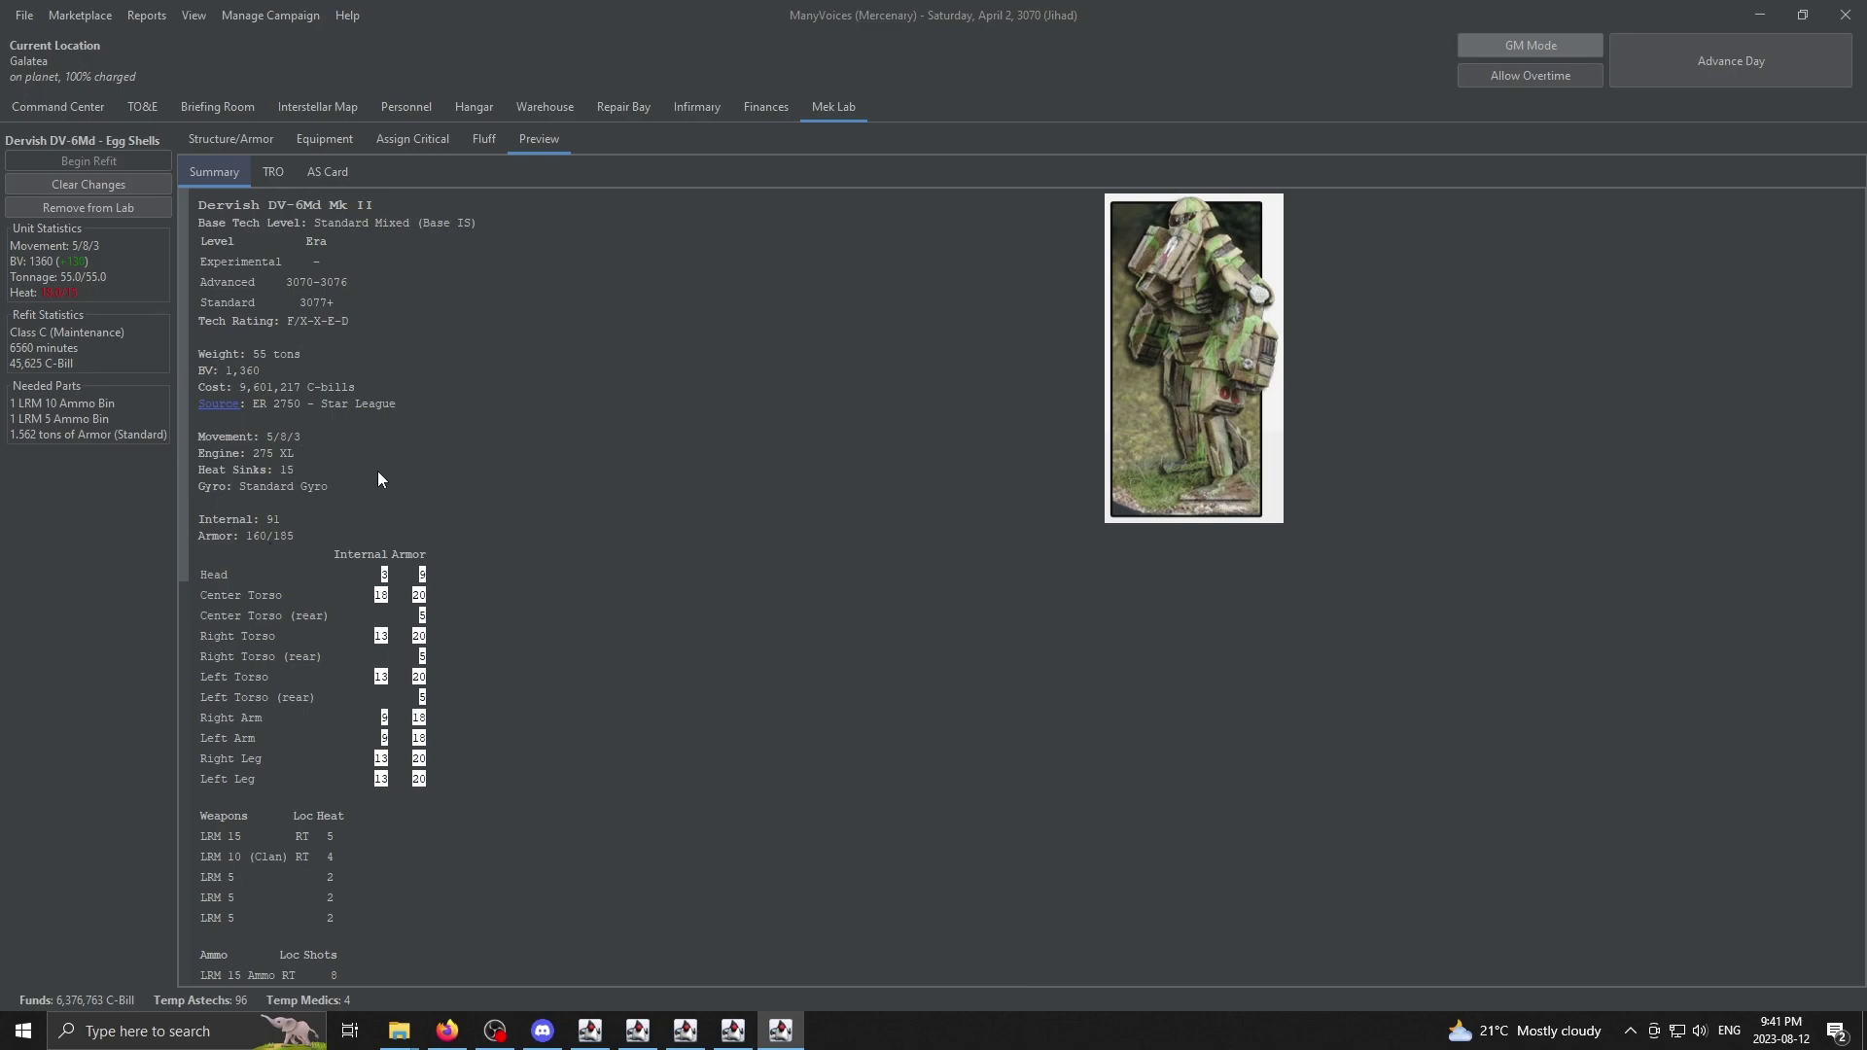
{"action": "scroll", "coordinate": [379, 478], "scroll_direction": "down", "scroll_amount": 5}
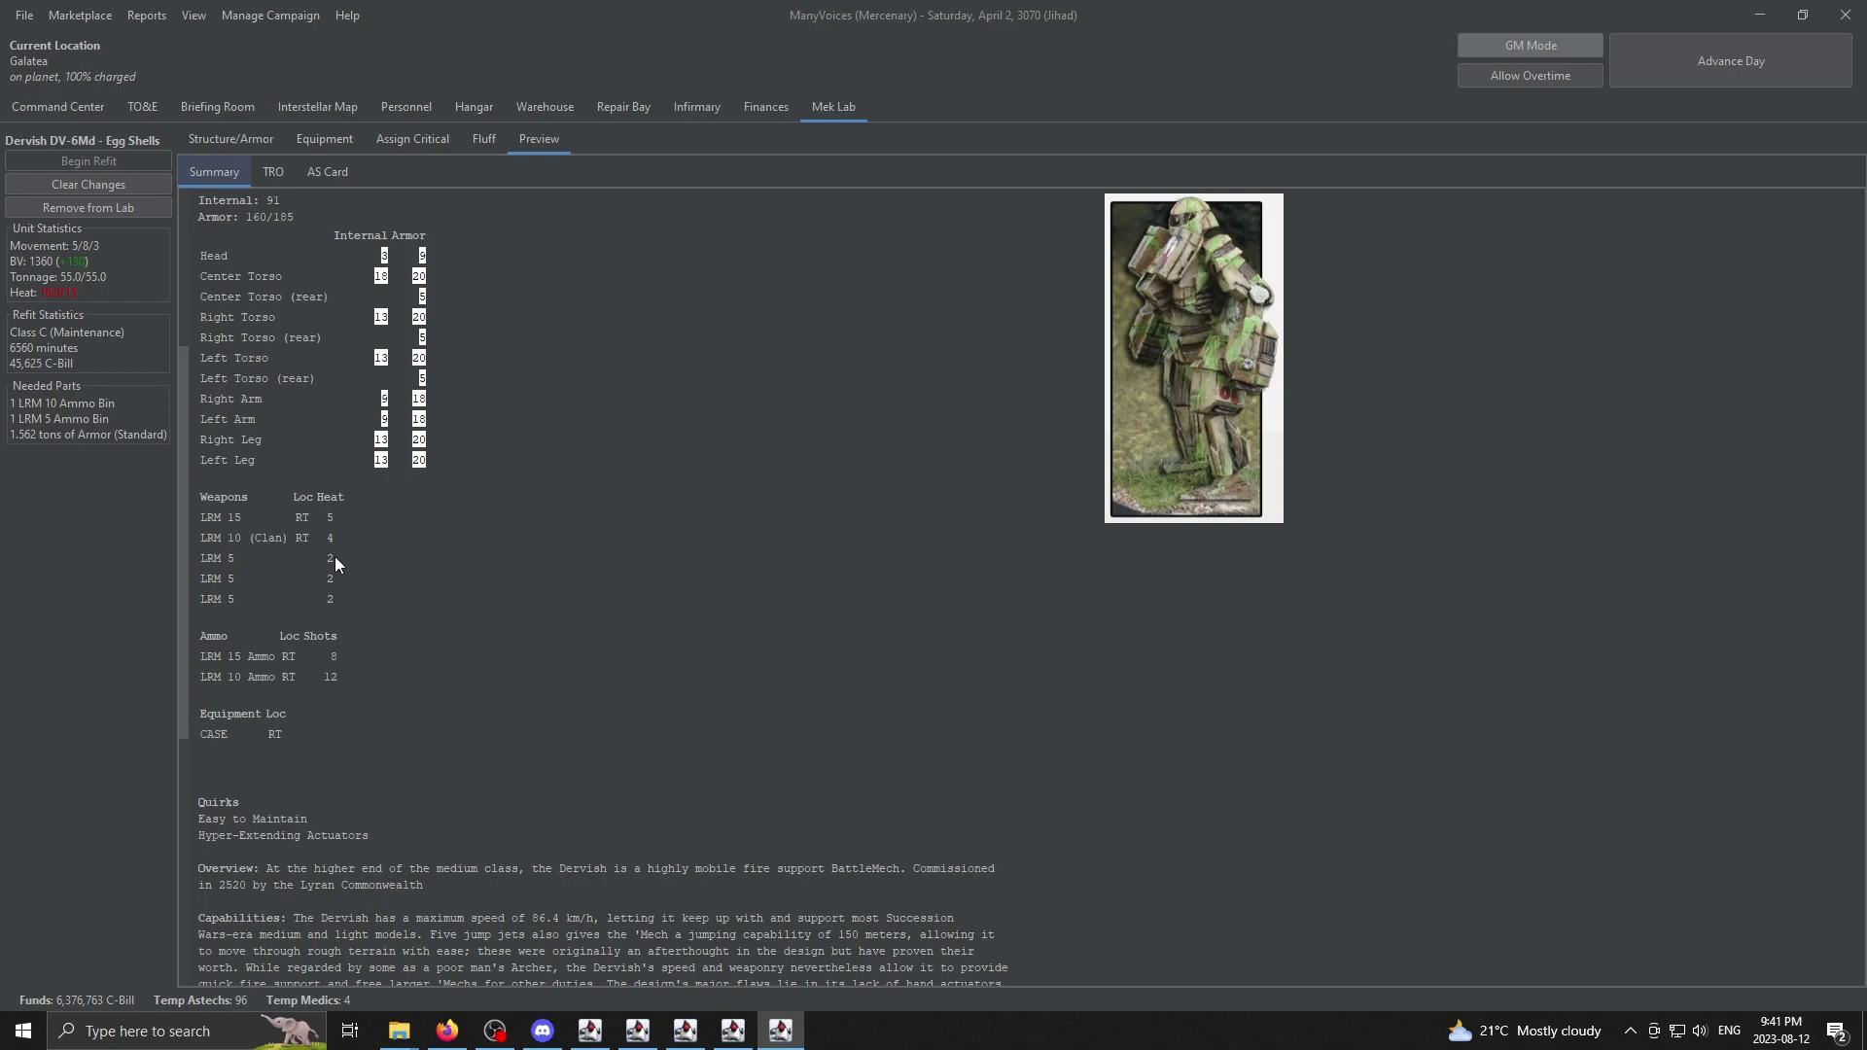
Step: Allocate the three loose heat sinks to the right leg, center torso and left torso, and the LRM 5 Ammo to the right torso
{"action": "left_click", "coordinate": [413, 138]}
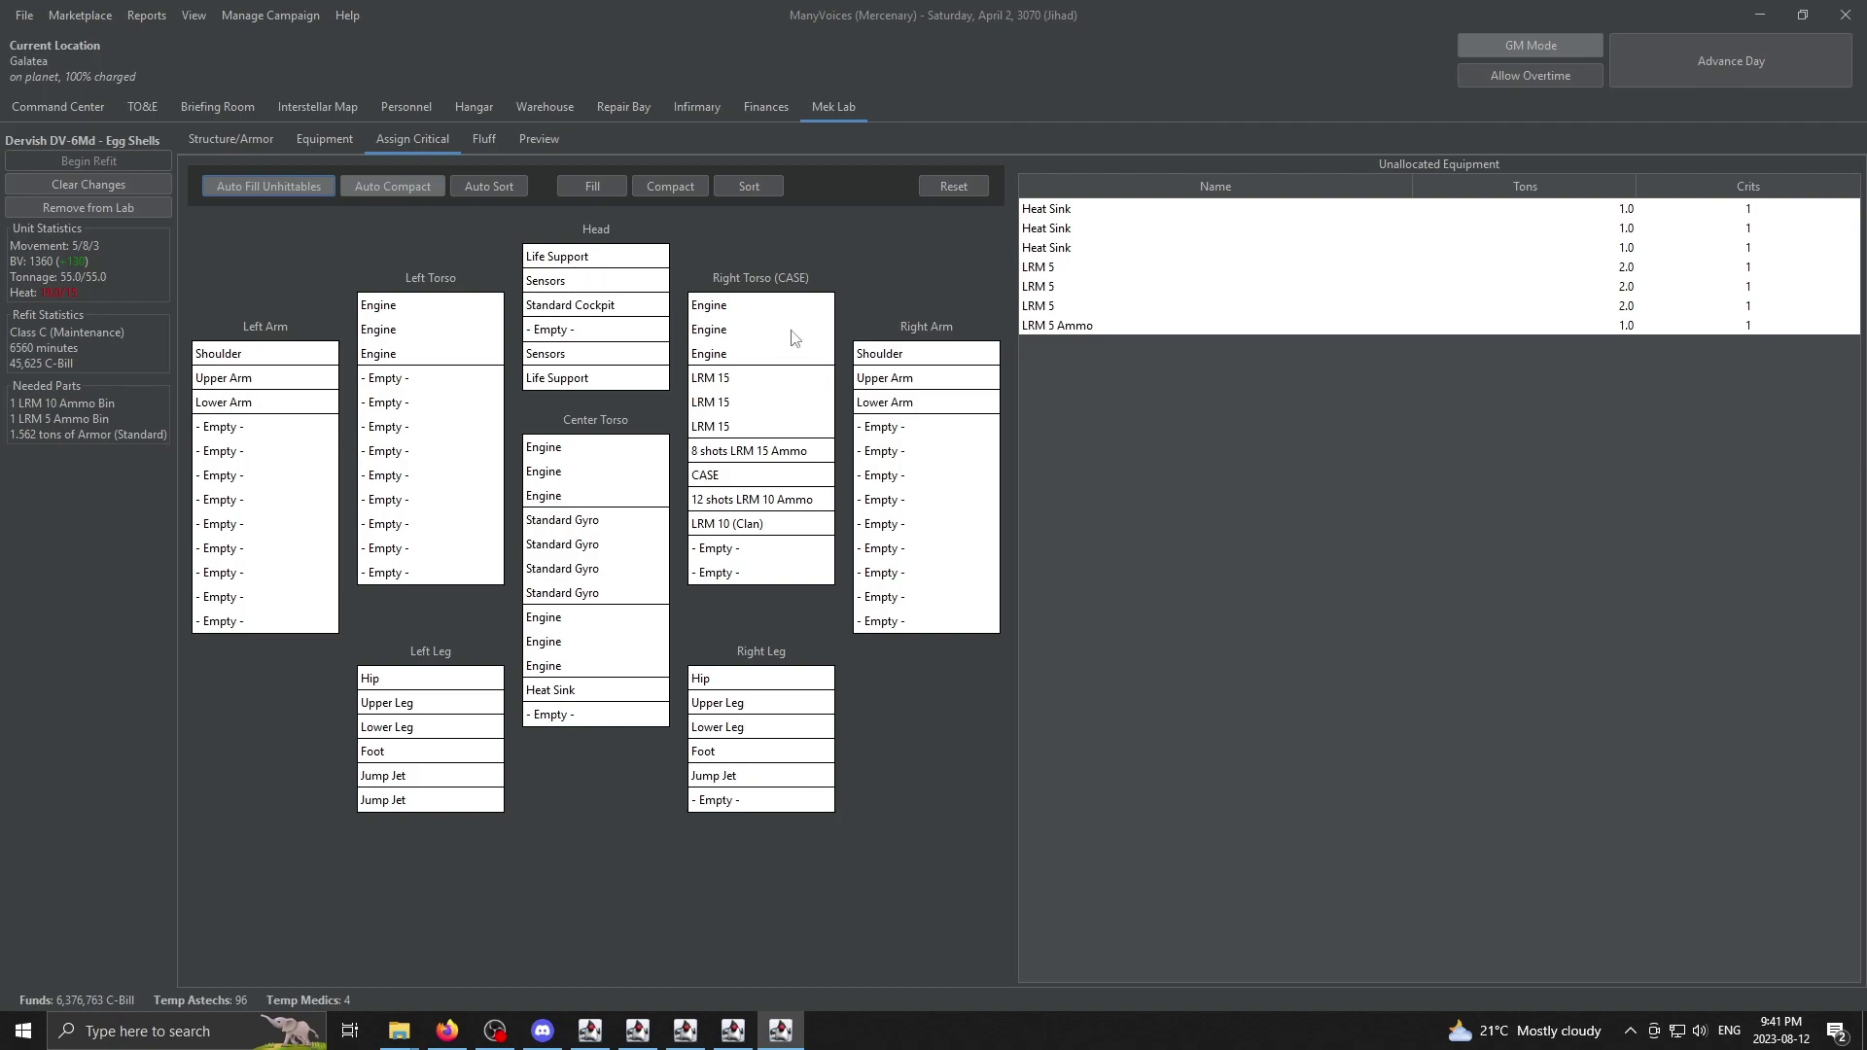
{"action": "left_click_drag", "start_coordinate": [1078, 228], "coordinate": [810, 795]}
{"action": "left_click_drag", "start_coordinate": [1077, 210], "coordinate": [581, 717]}
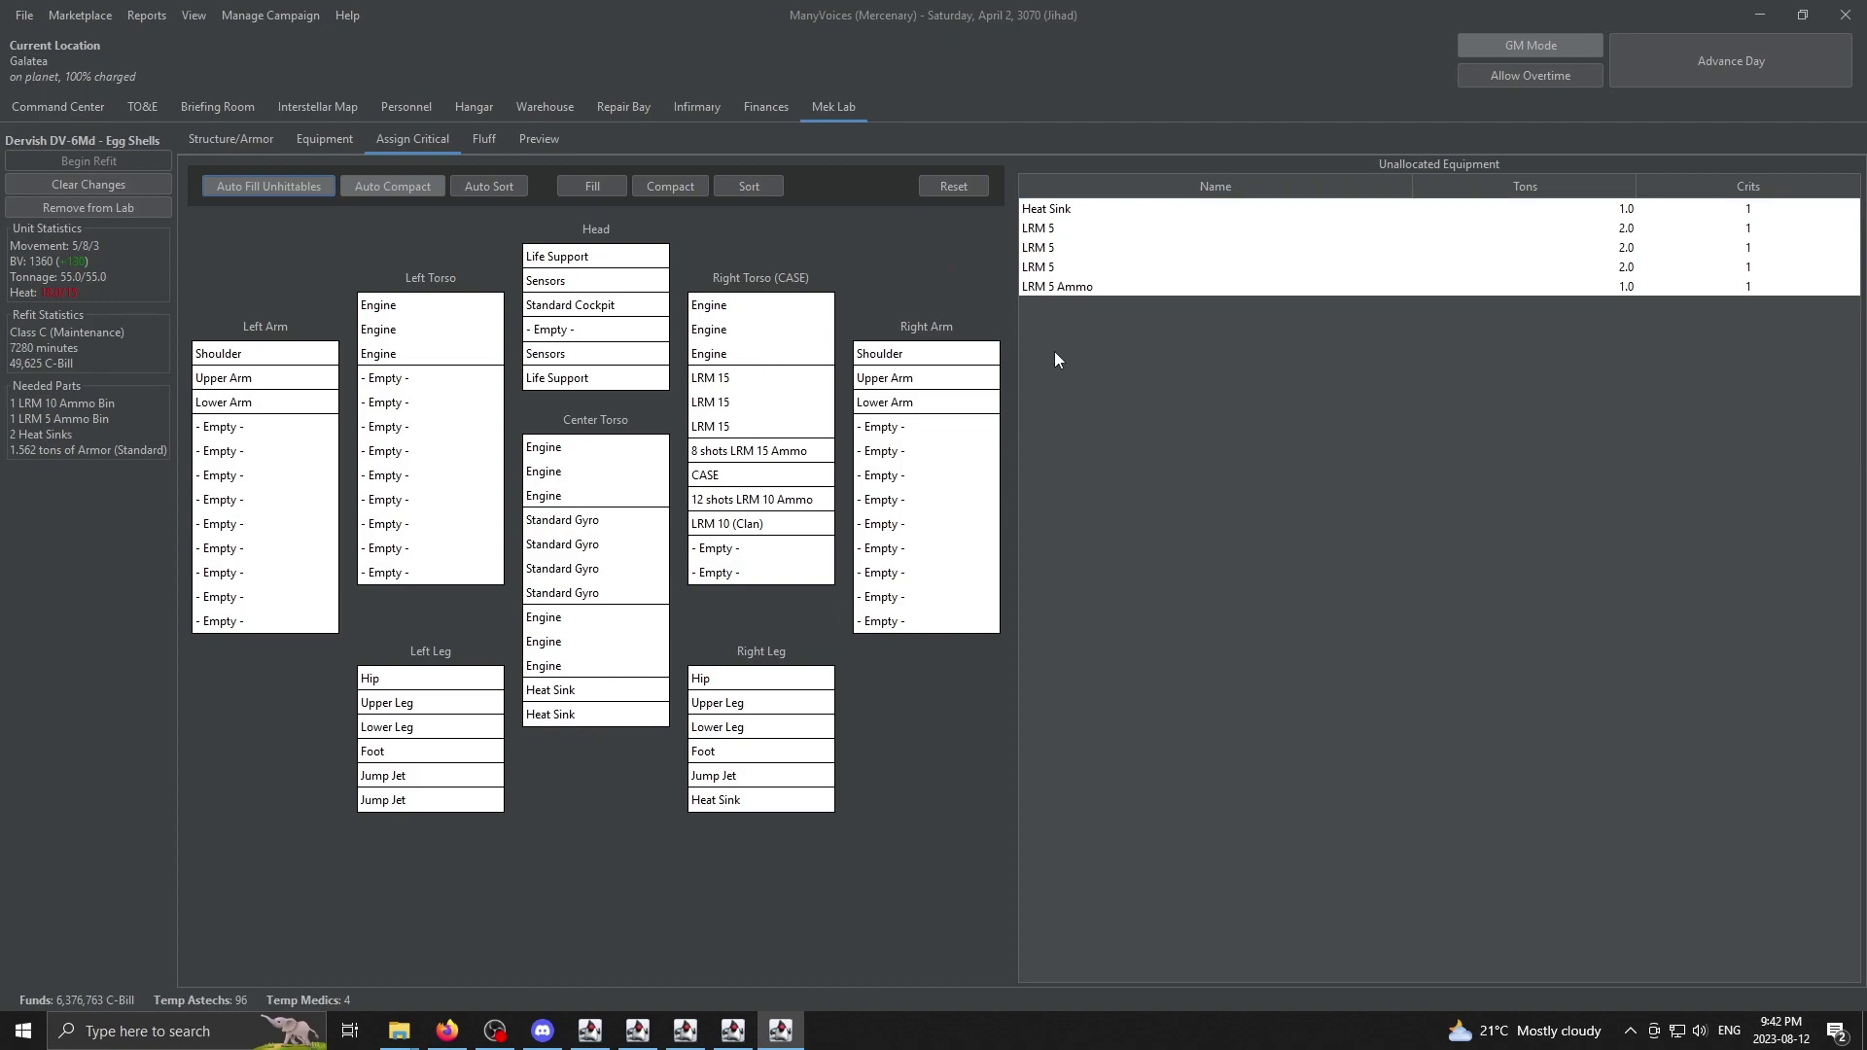
{"action": "left_click_drag", "start_coordinate": [1068, 212], "coordinate": [716, 574]}
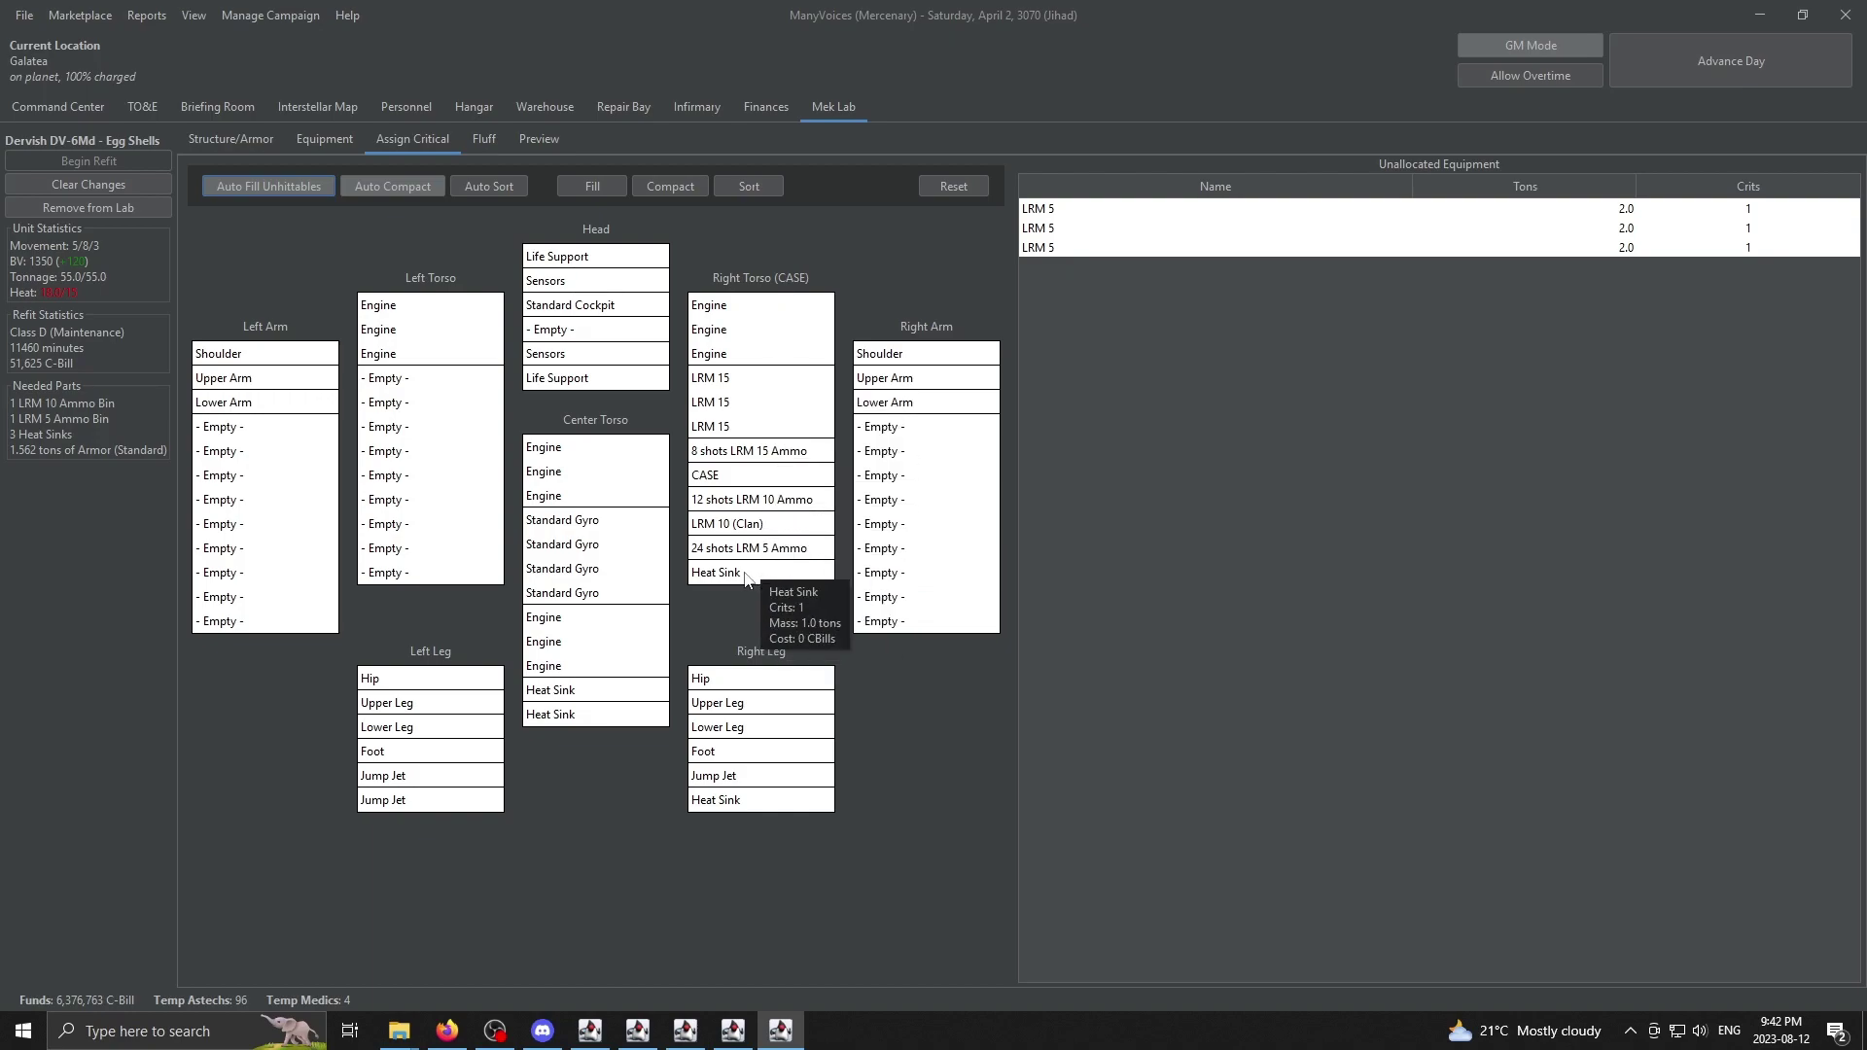
{"action": "left_click_drag", "start_coordinate": [760, 577], "coordinate": [426, 402]}
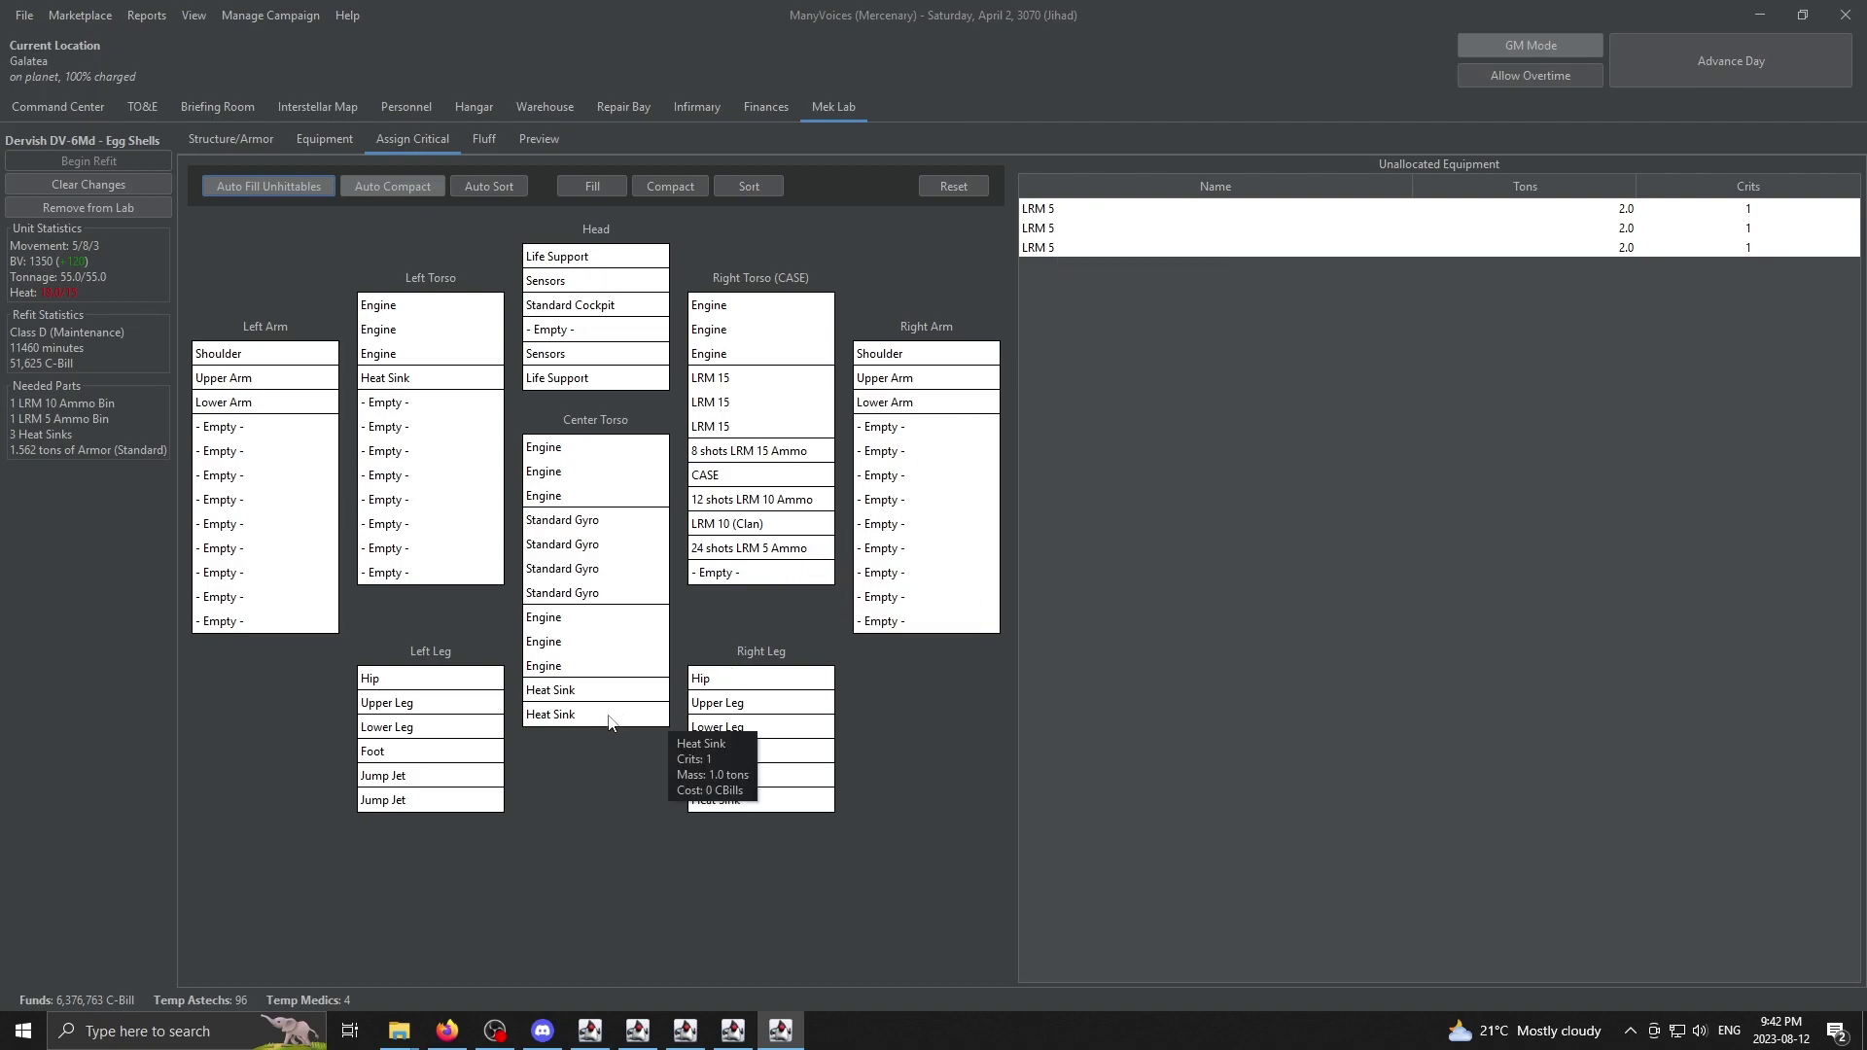
Step: Allocate one LRM 5 to the right torso and two to the left torso, and move one center torso heat sink to the left torso
{"action": "left_click_drag", "start_coordinate": [1054, 212], "coordinate": [734, 584]}
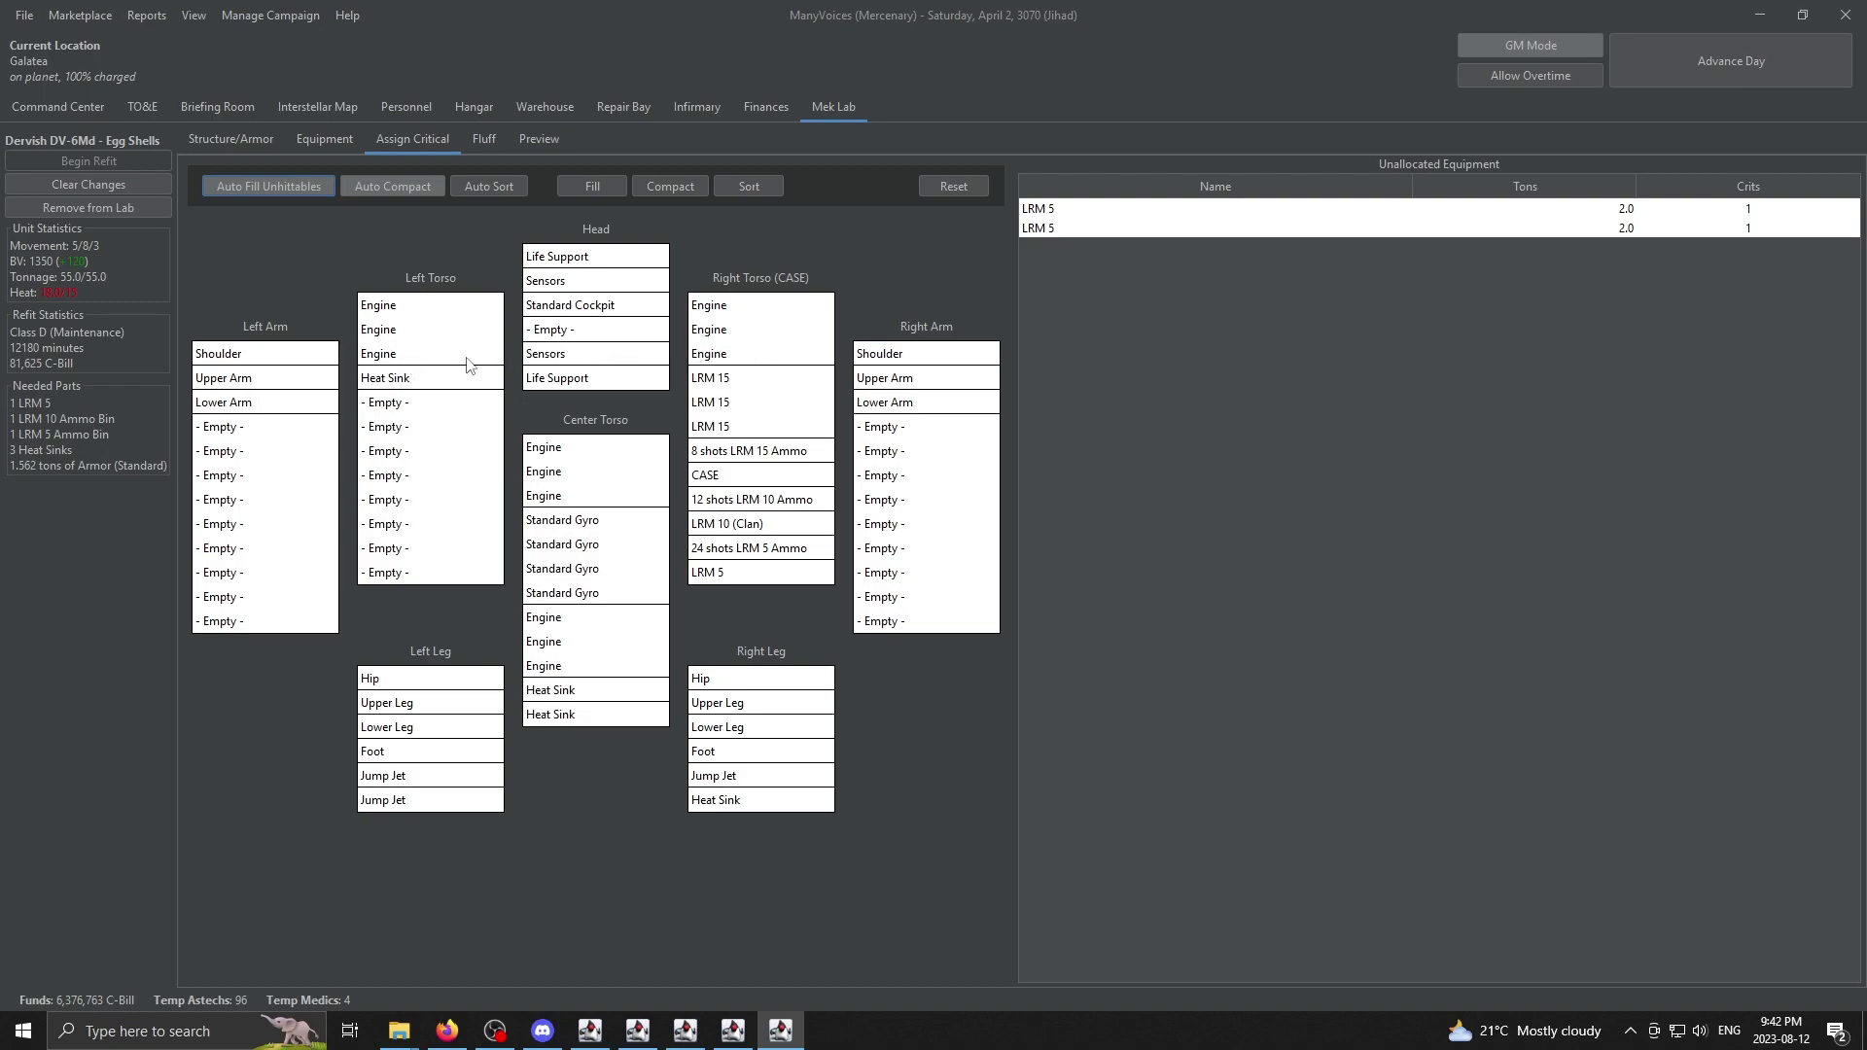
{"action": "left_click_drag", "start_coordinate": [1014, 225], "coordinate": [479, 455]}
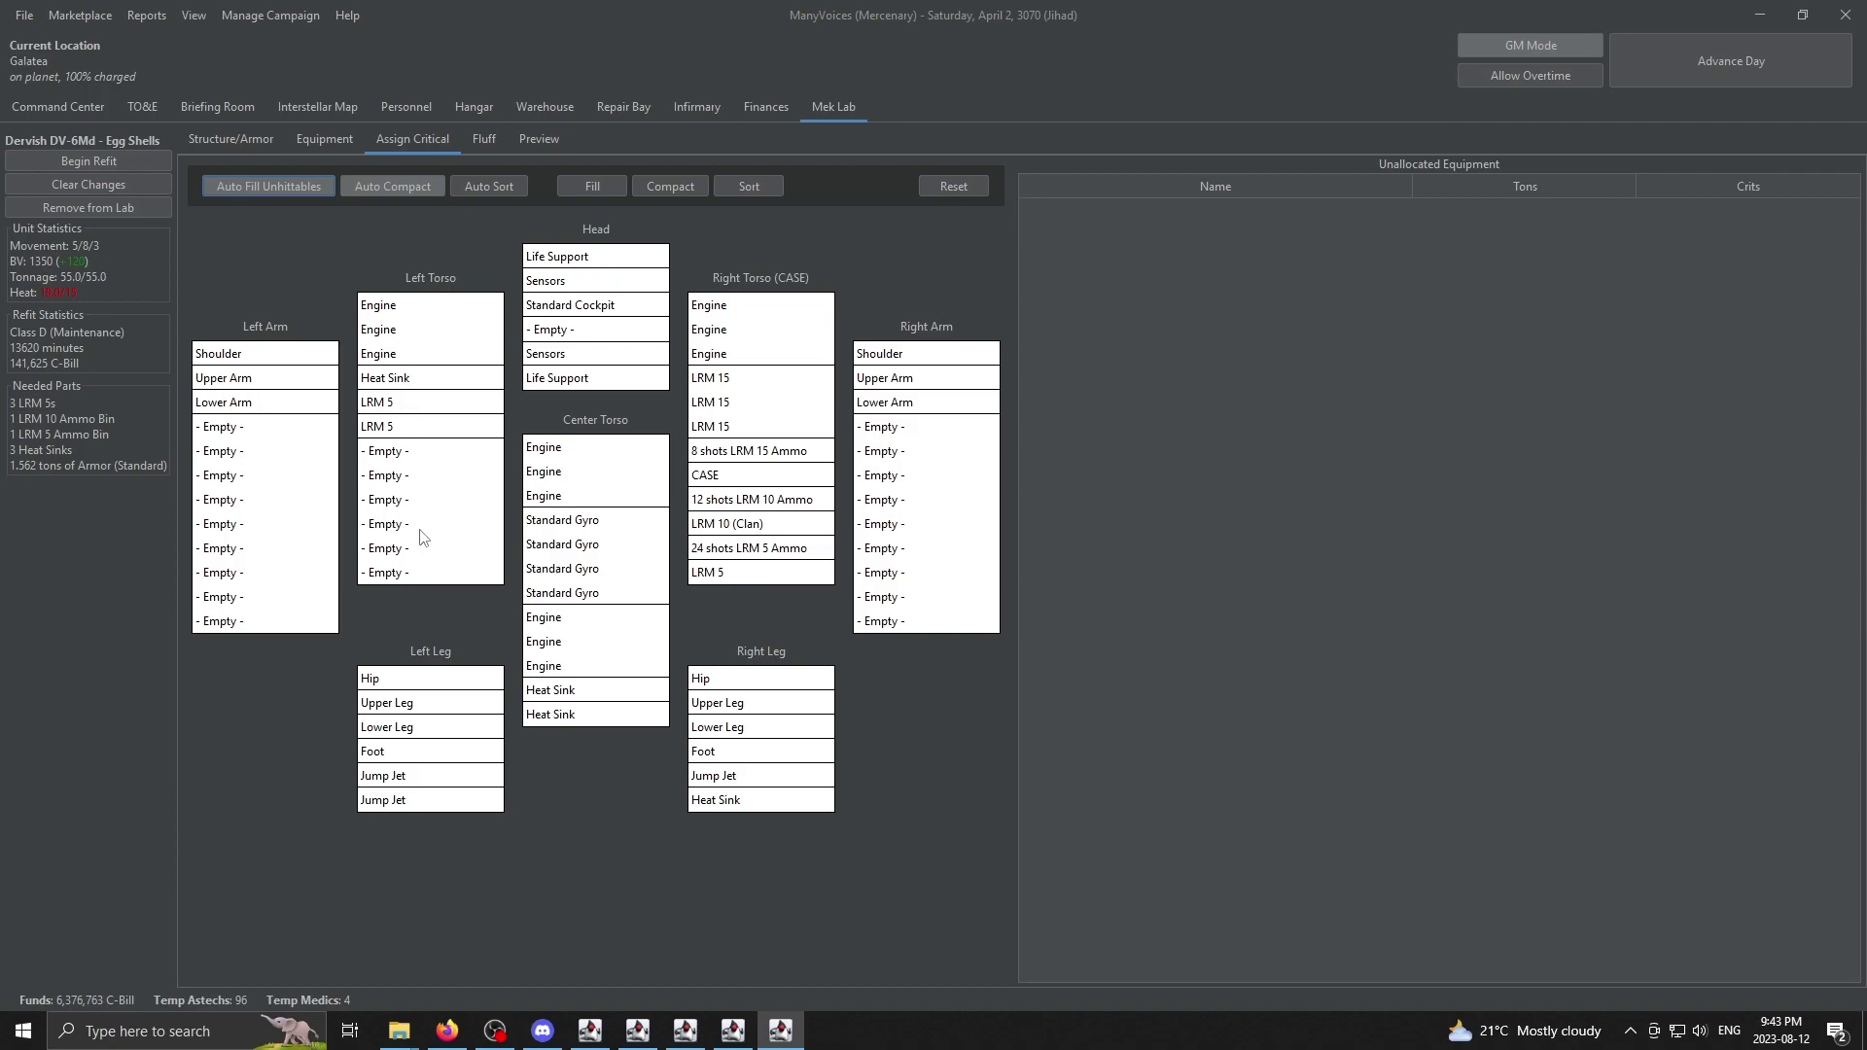
{"action": "left_click_drag", "start_coordinate": [597, 720], "coordinate": [411, 457]}
{"action": "left_click_drag", "start_coordinate": [413, 457], "coordinate": [412, 456]}
Step: Divide the refit time of 13620 minutes by 480 in Calculator, and return to the Mek Lab
{"action": "left_click", "coordinate": [157, 1032]}
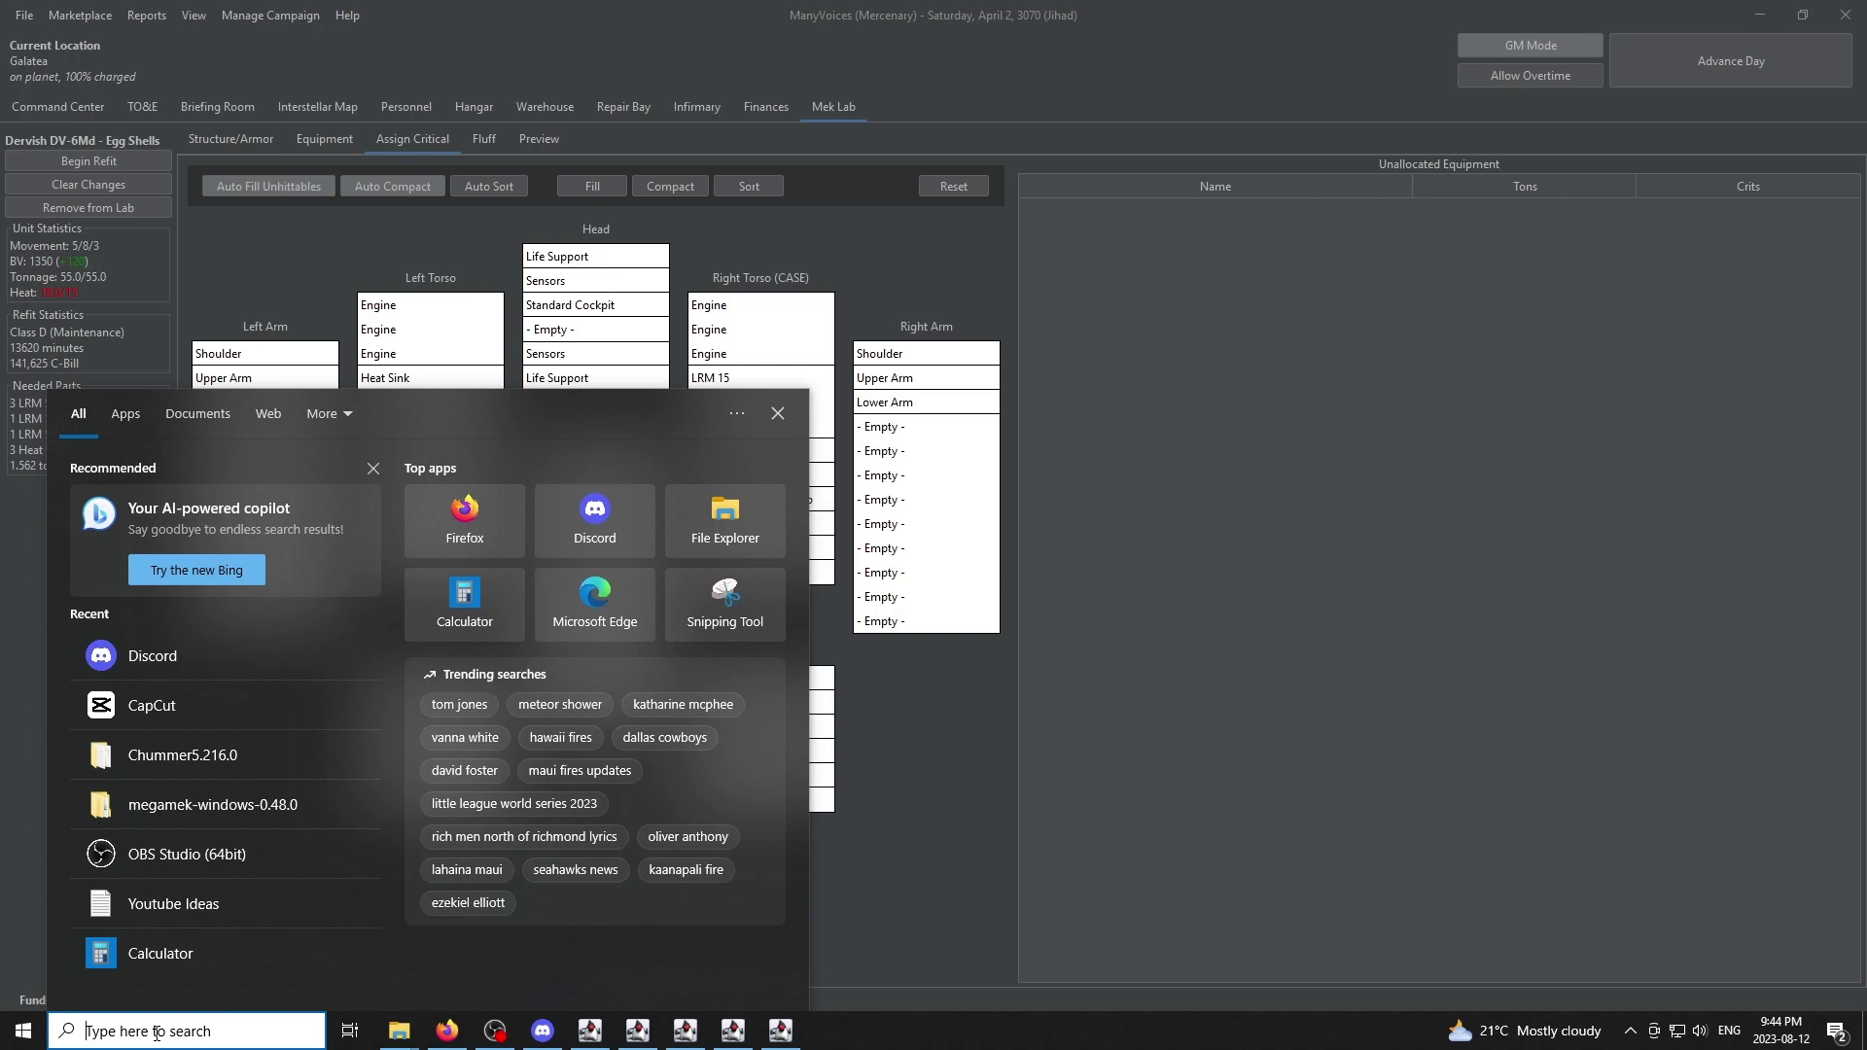
{"action": "left_click", "coordinate": [464, 598]}
{"action": "type", "text": "13"}
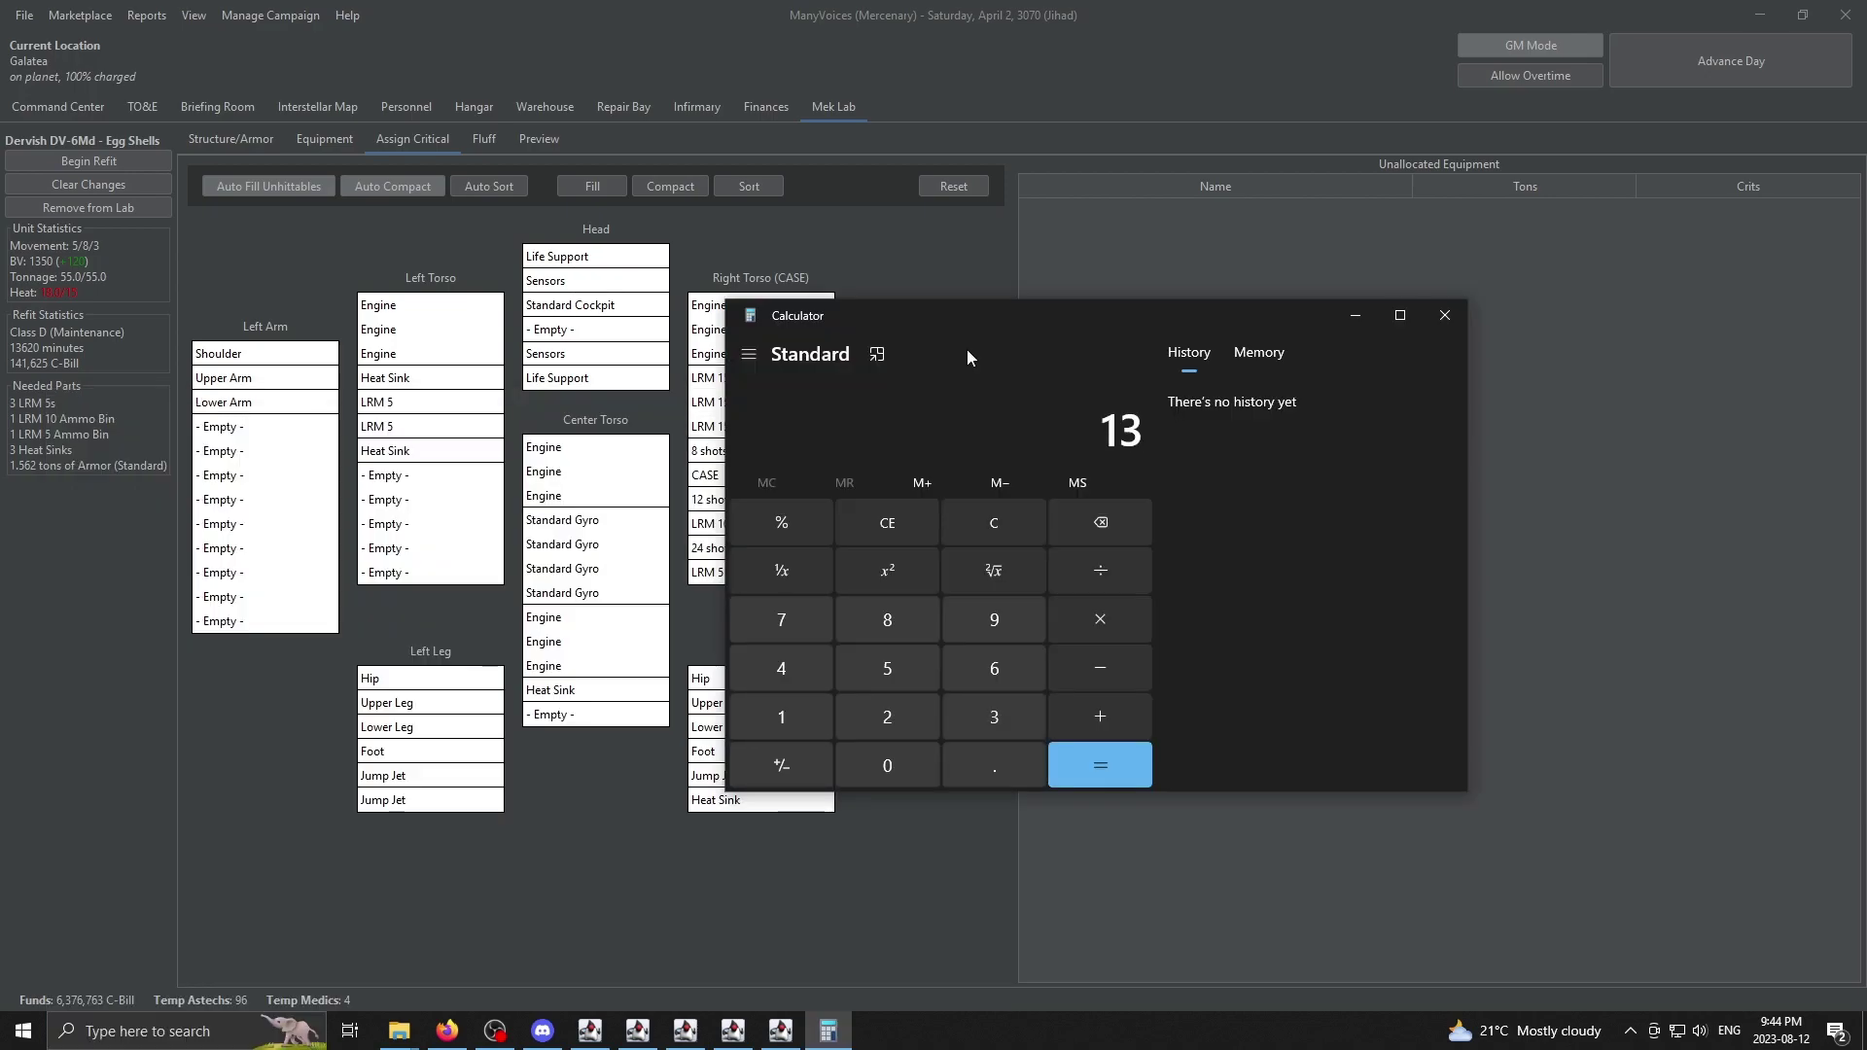
{"action": "type", "text": "620"}
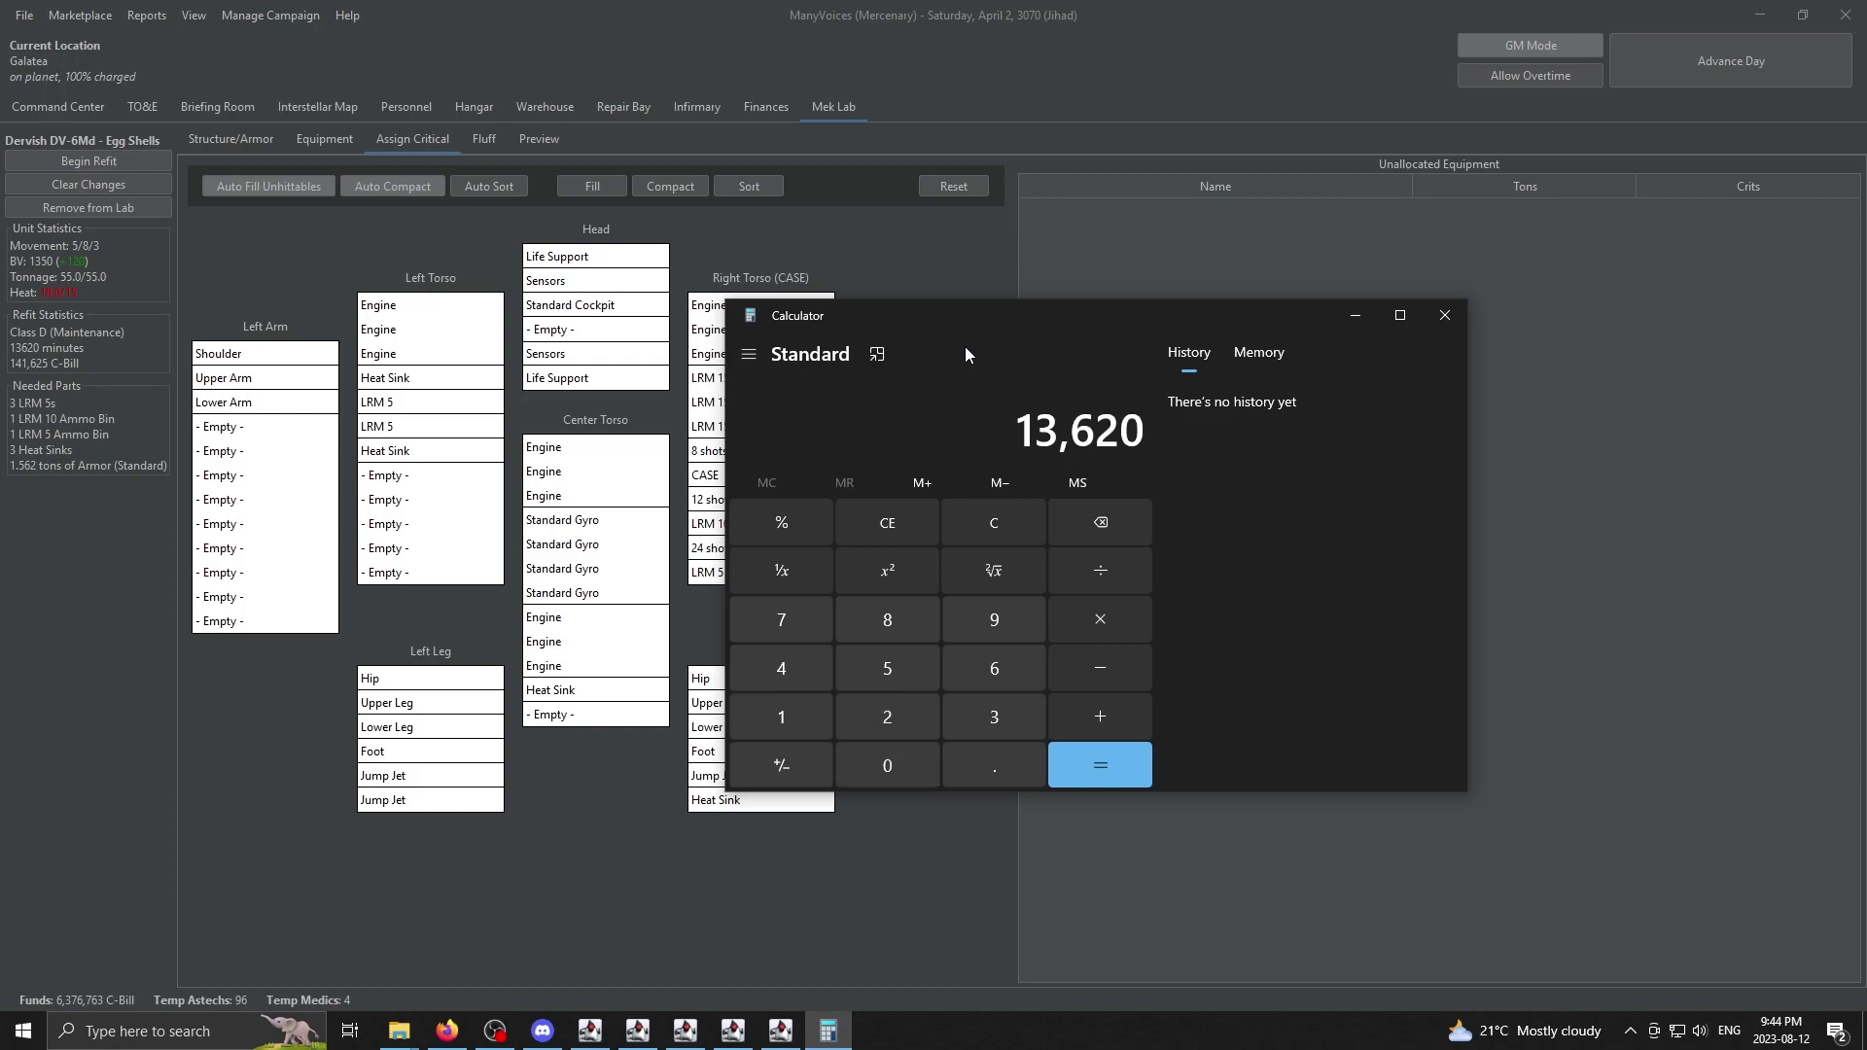
{"action": "type", "text": "/480"}
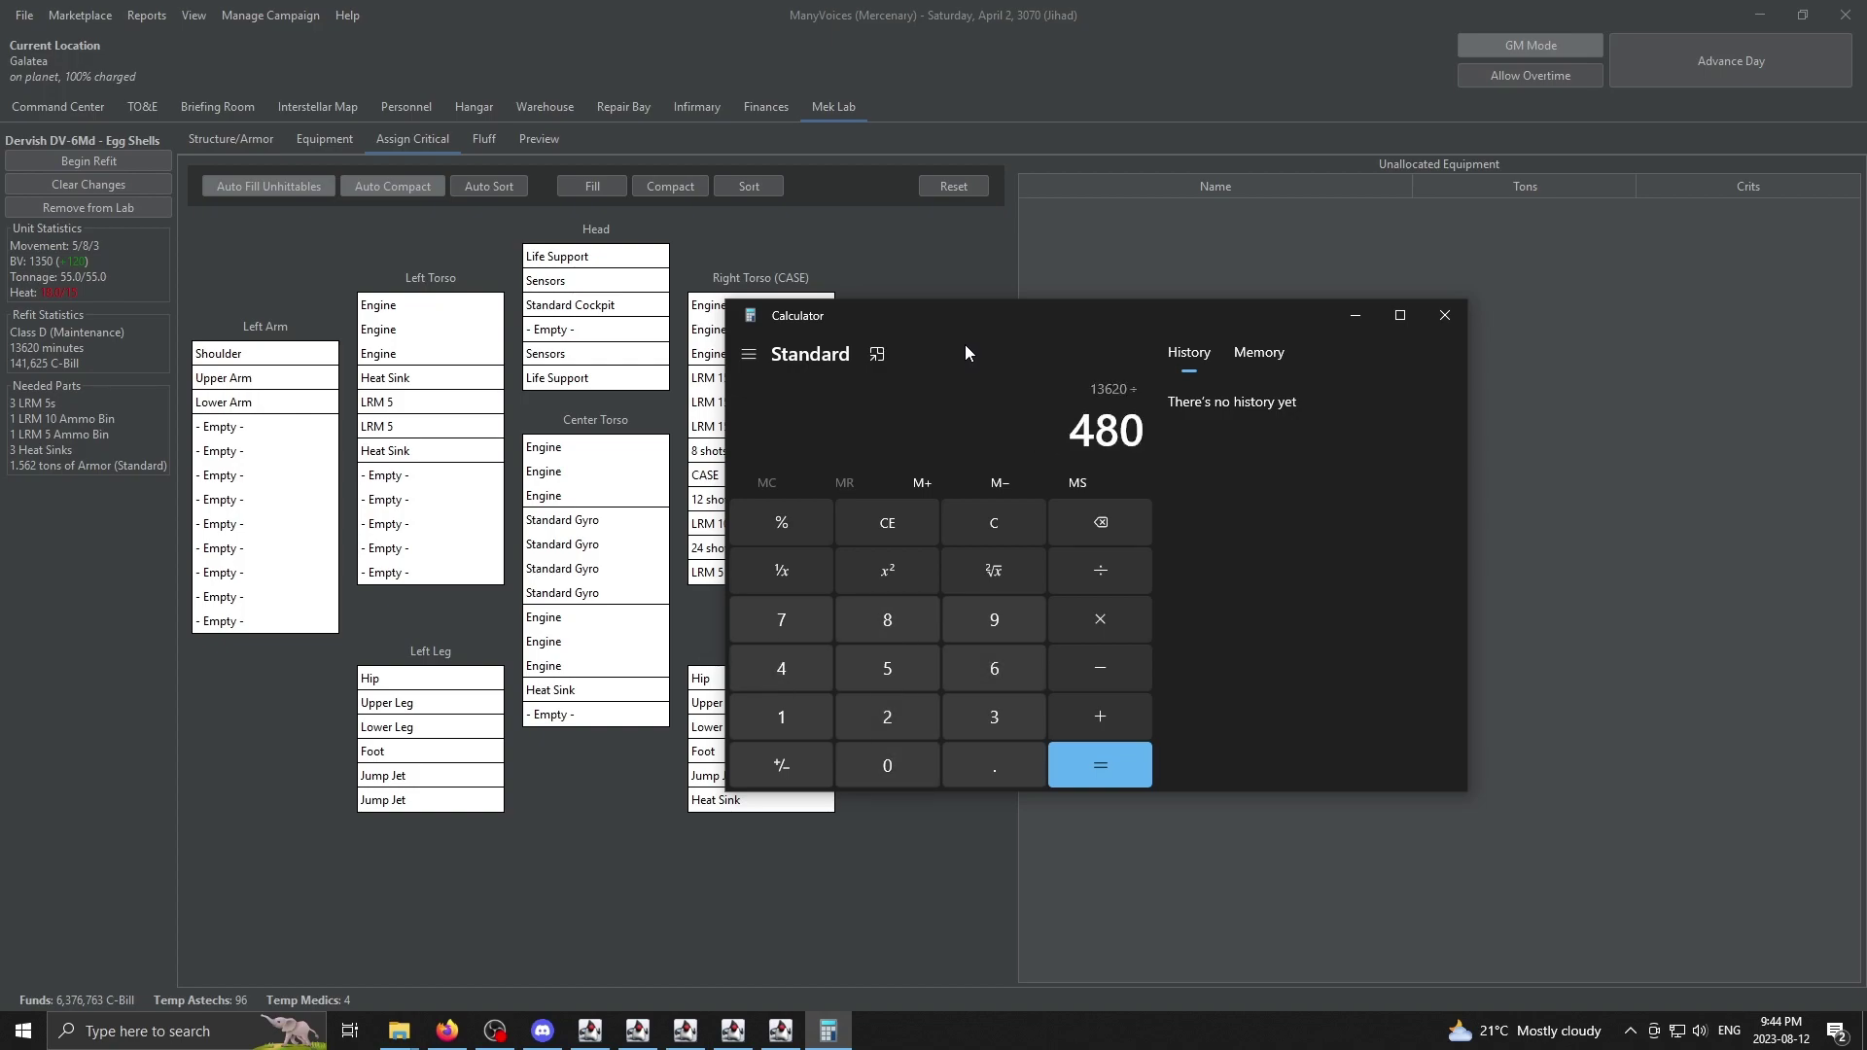
{"action": "key", "text": "Return"}
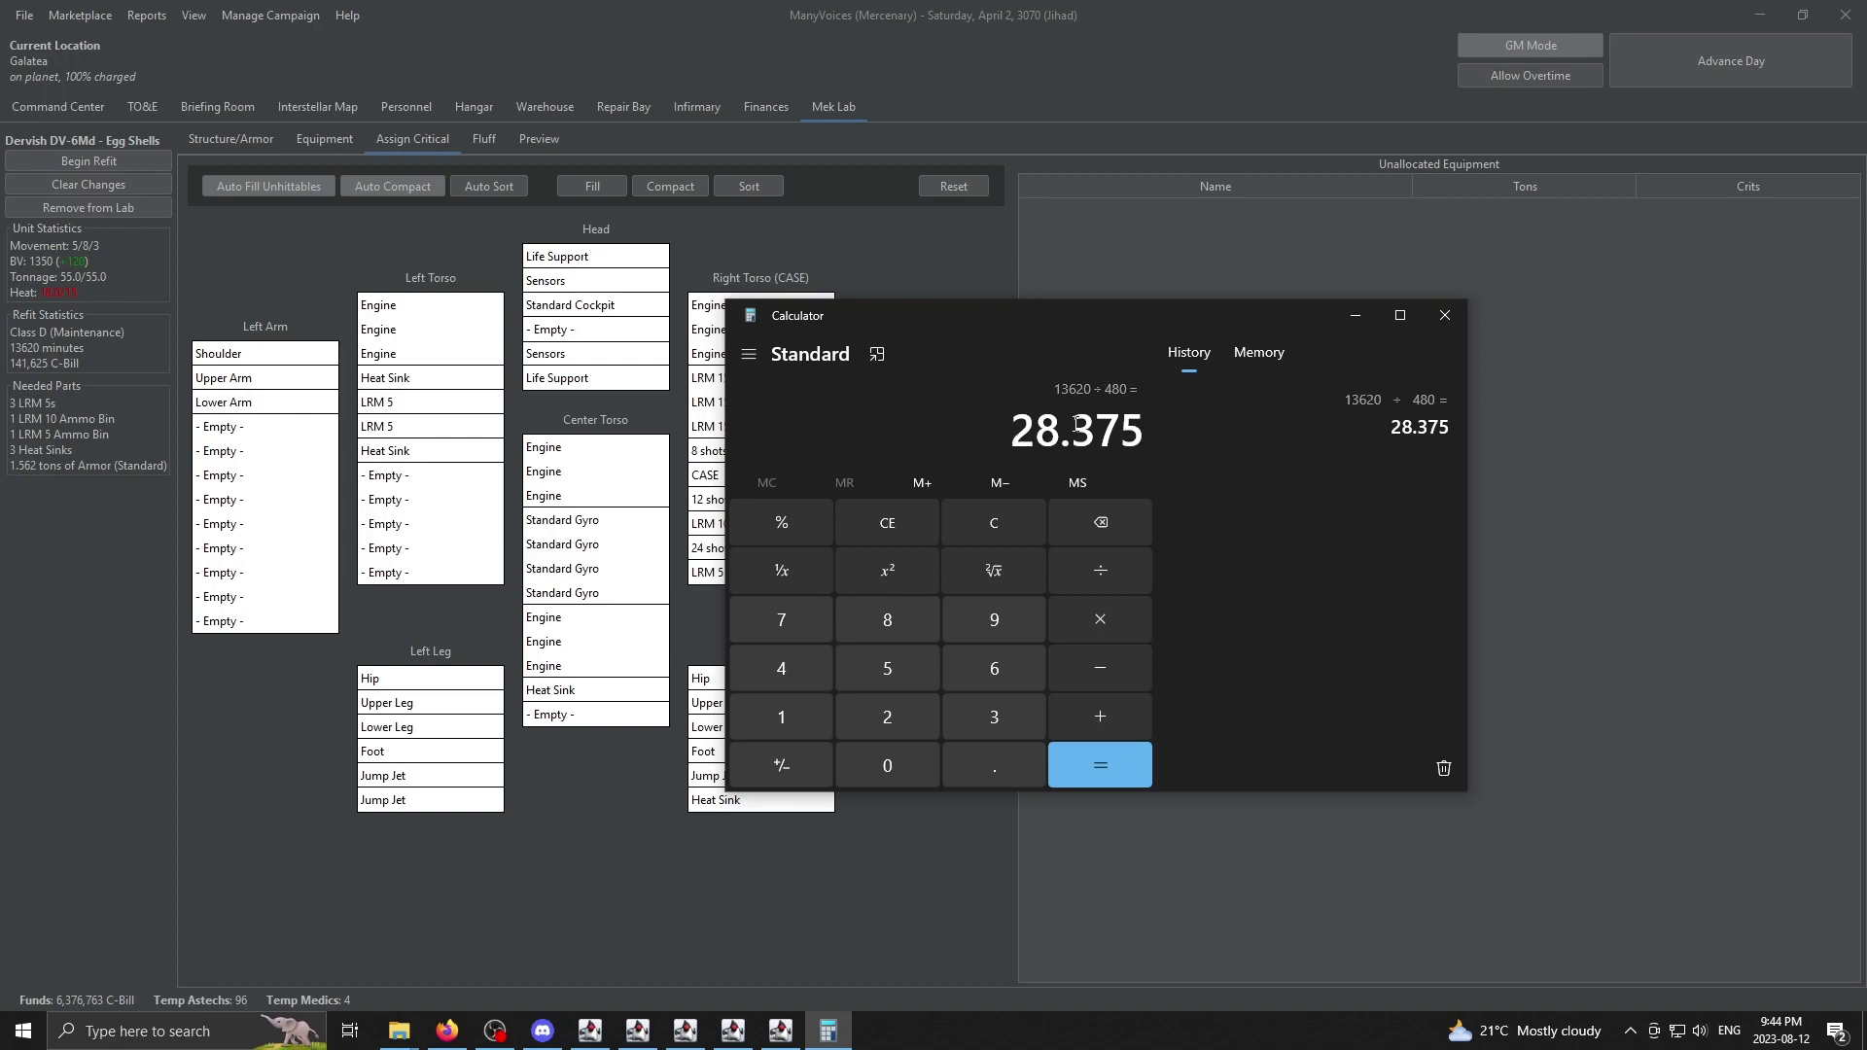
{"action": "left_click_drag", "start_coordinate": [1079, 432], "coordinate": [1143, 428]}
{"action": "left_click", "coordinate": [1142, 428]}
{"action": "left_click", "coordinate": [832, 894]}
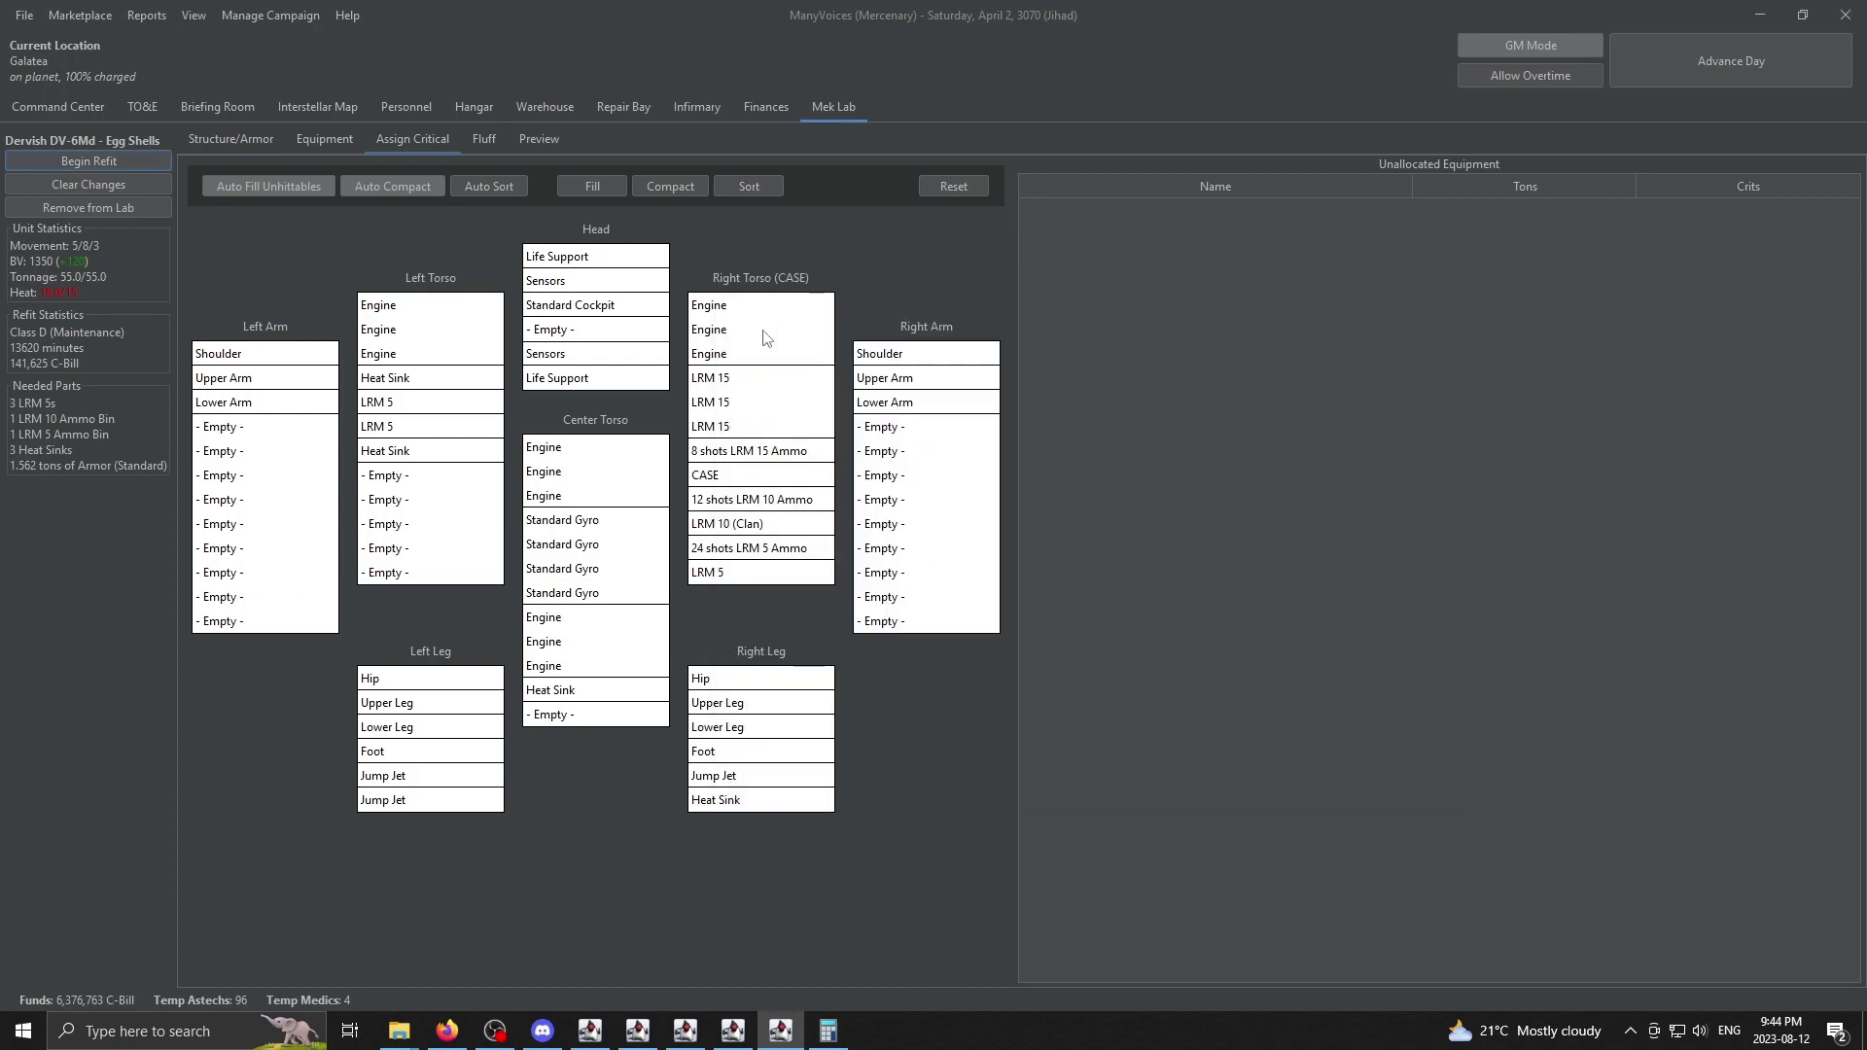
Step: Review the Dervish's armor, weapons and ammo in the preview summary
{"action": "left_click", "coordinate": [539, 139]}
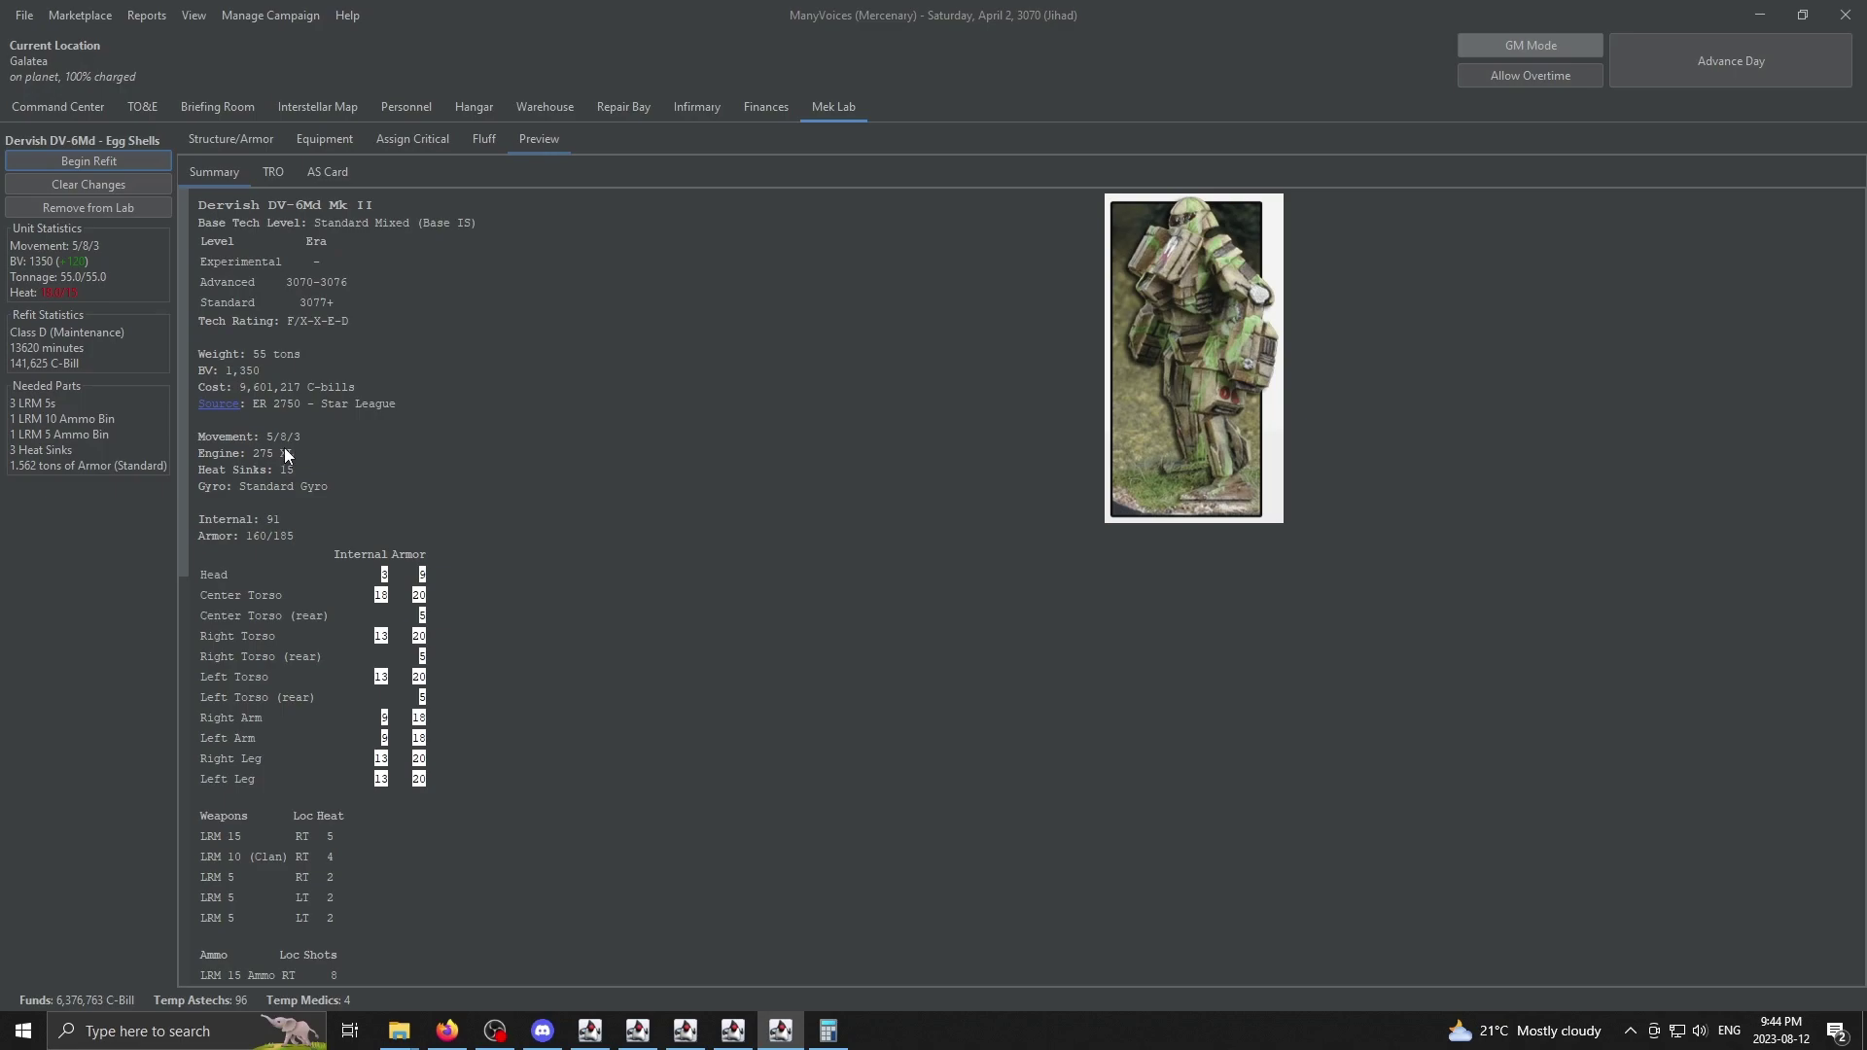
{"action": "scroll", "coordinate": [330, 638], "scroll_direction": "down", "scroll_amount": 5}
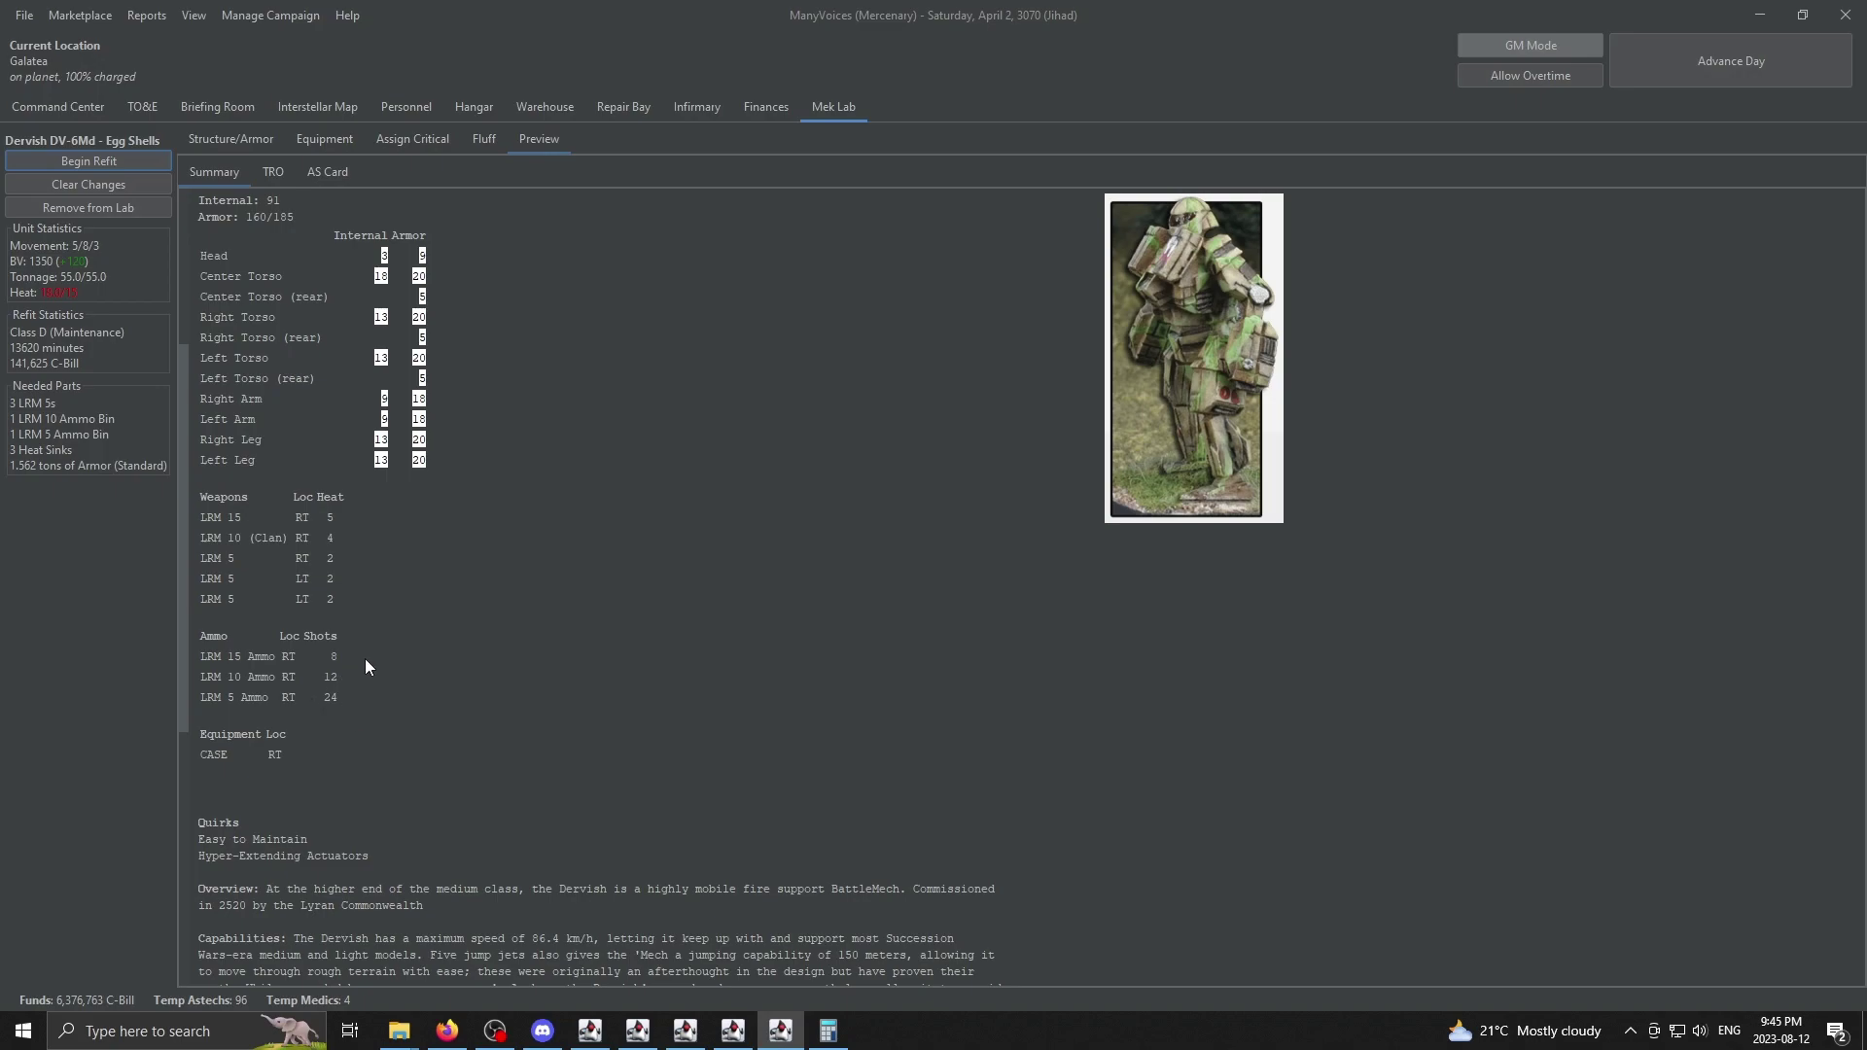
{"action": "scroll", "coordinate": [366, 667], "scroll_direction": "up", "scroll_amount": 3}
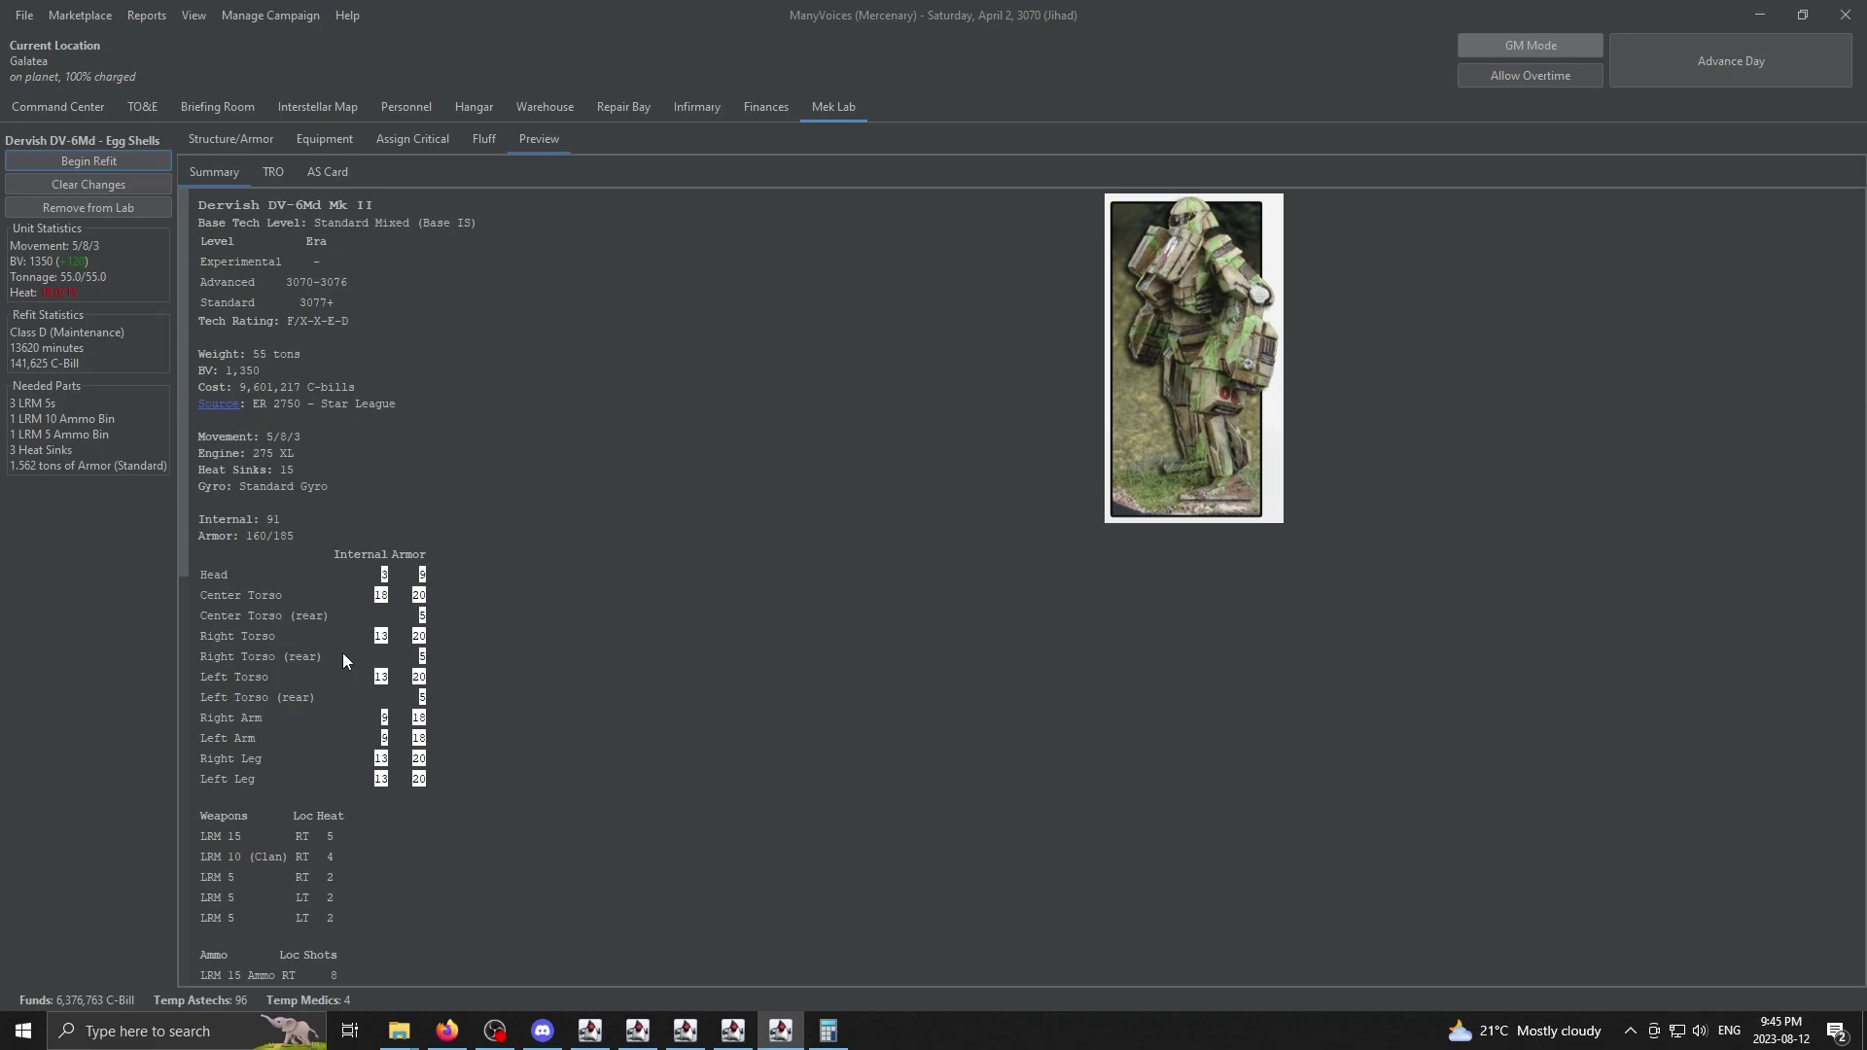
Step: Remove all three LRM 5s and the LRM 5 Ammo from the current loadout
{"action": "left_click", "coordinate": [413, 139]}
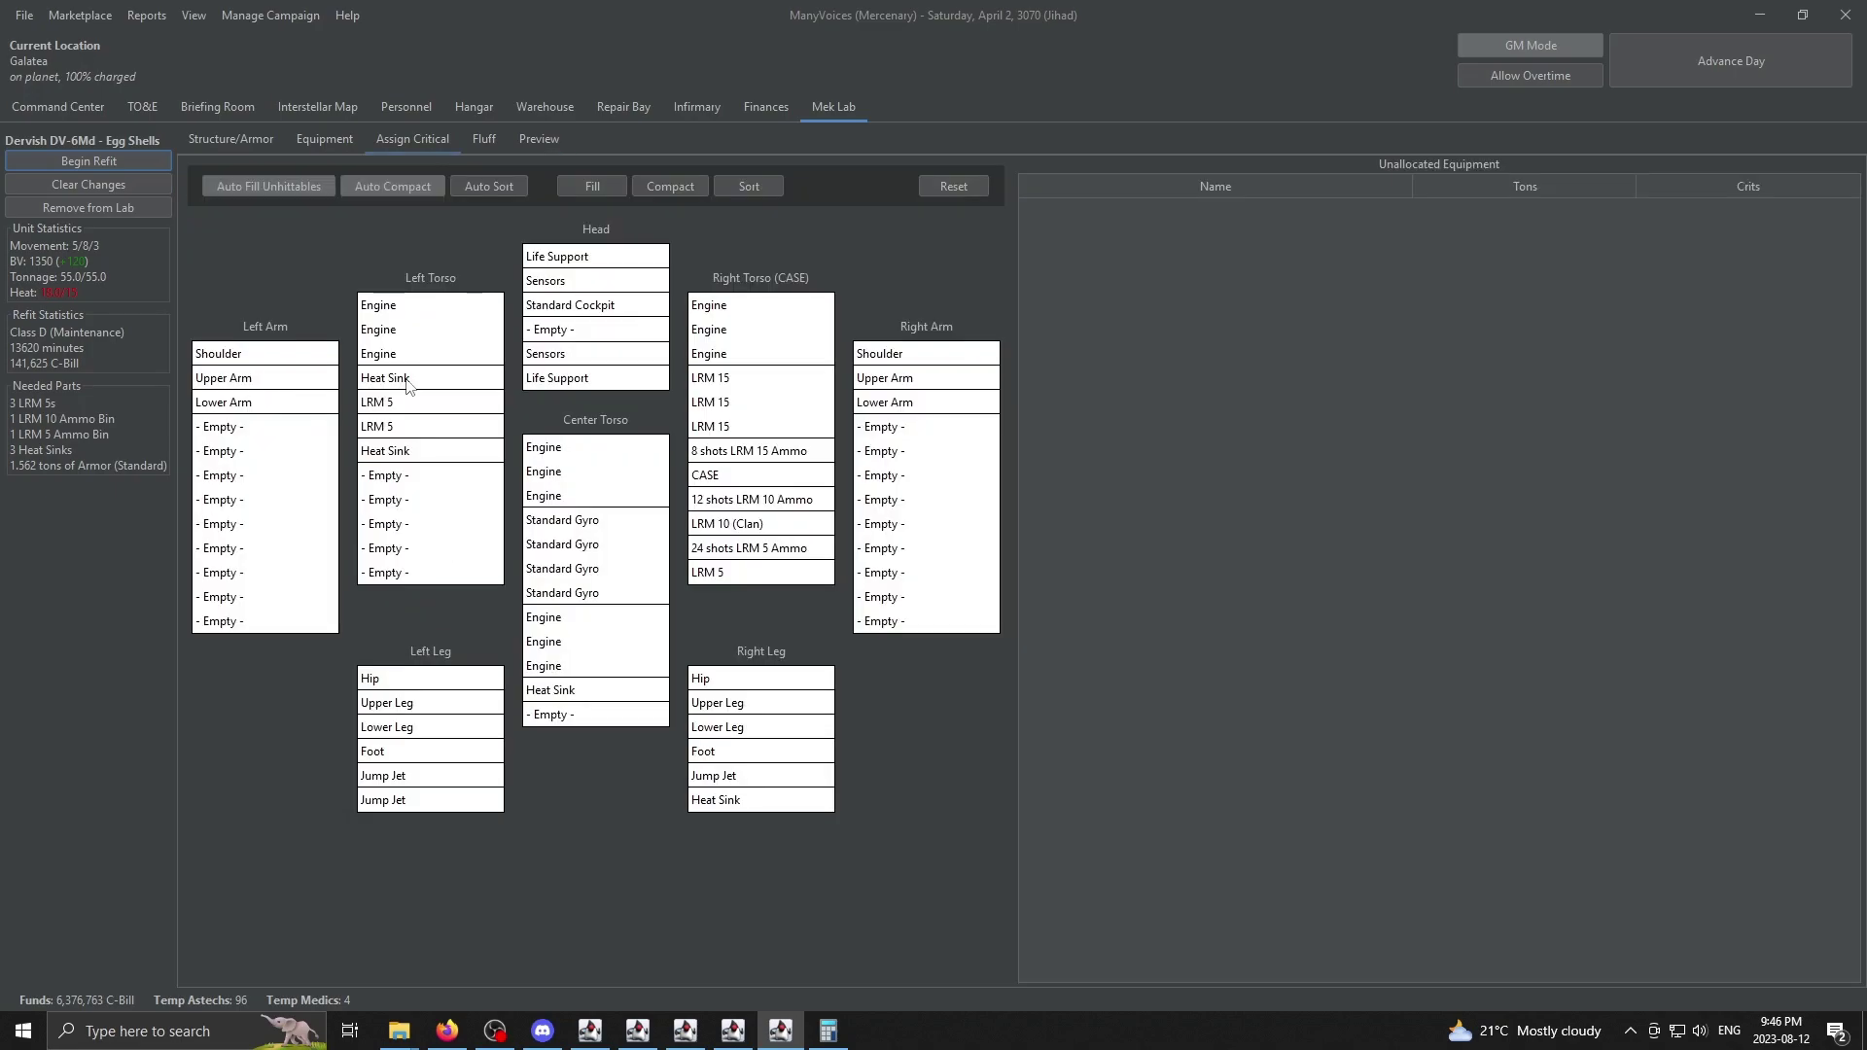
{"action": "left_click", "coordinate": [327, 138]}
{"action": "left_click", "coordinate": [243, 358]}
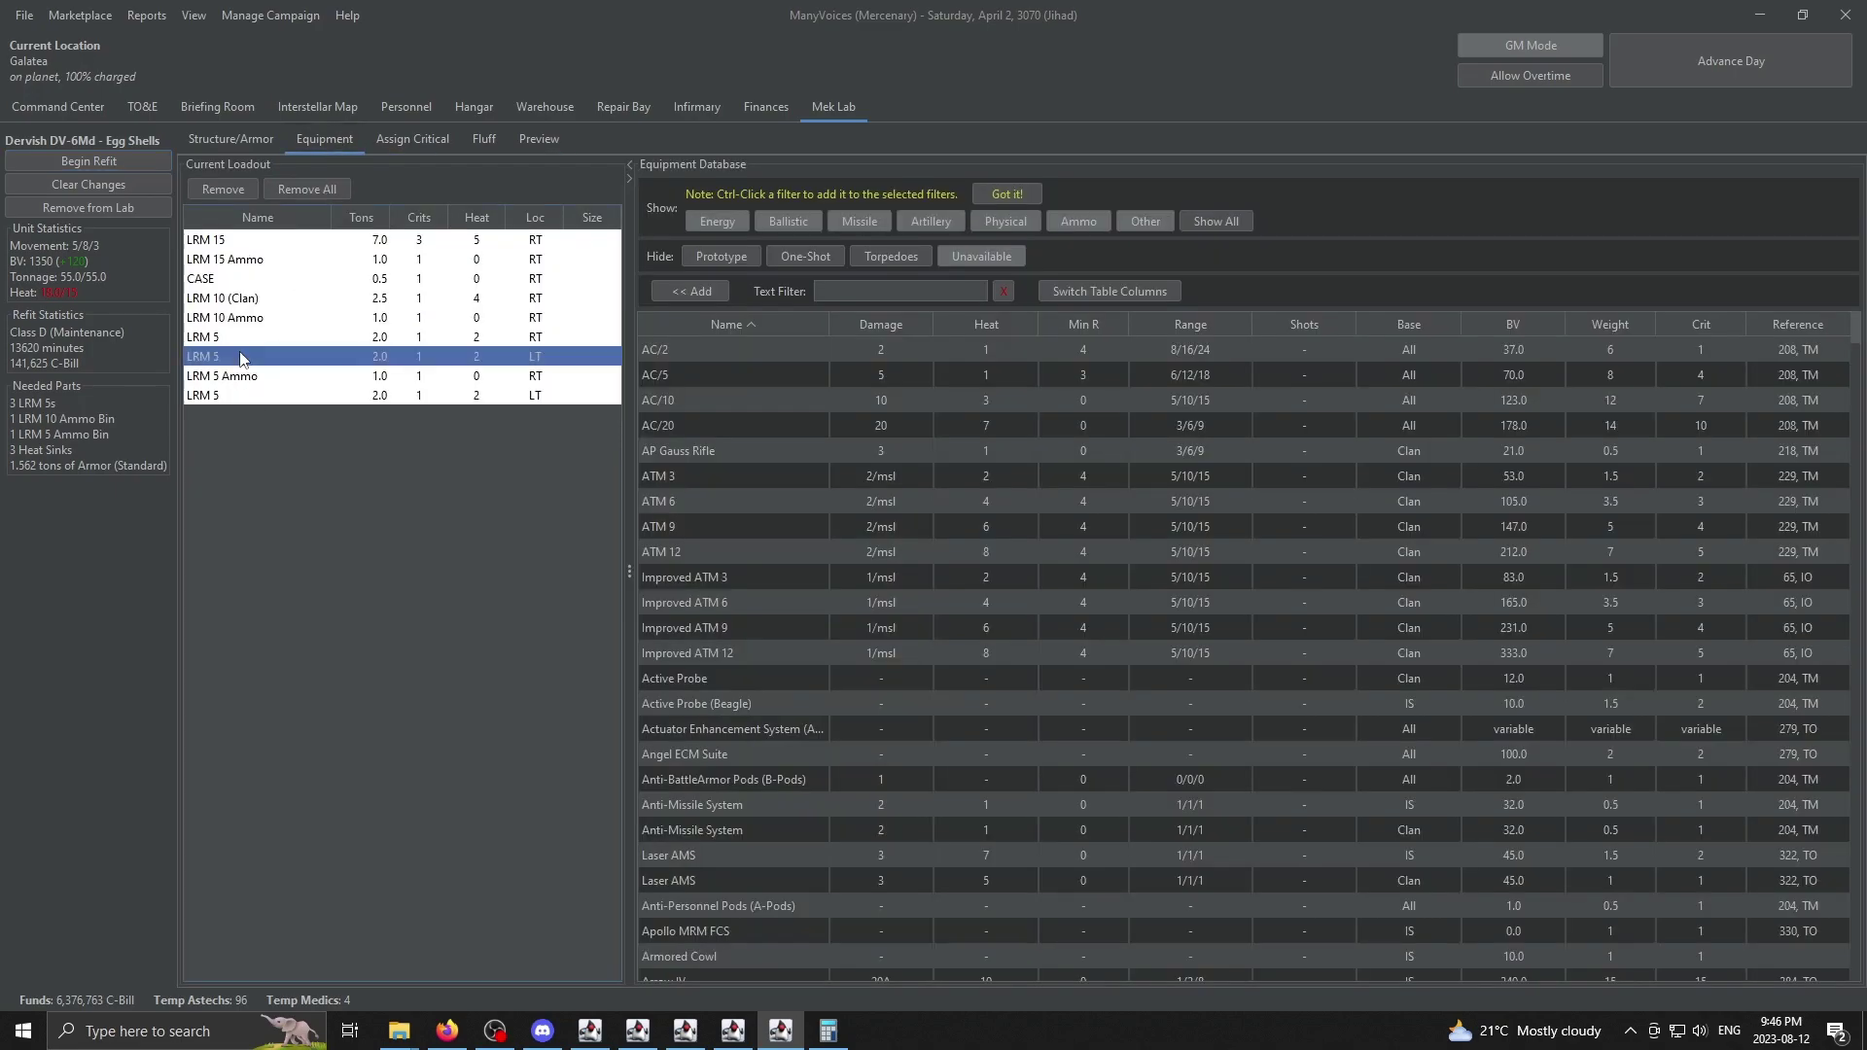
{"action": "left_click", "coordinate": [226, 190]}
{"action": "left_click", "coordinate": [224, 191]}
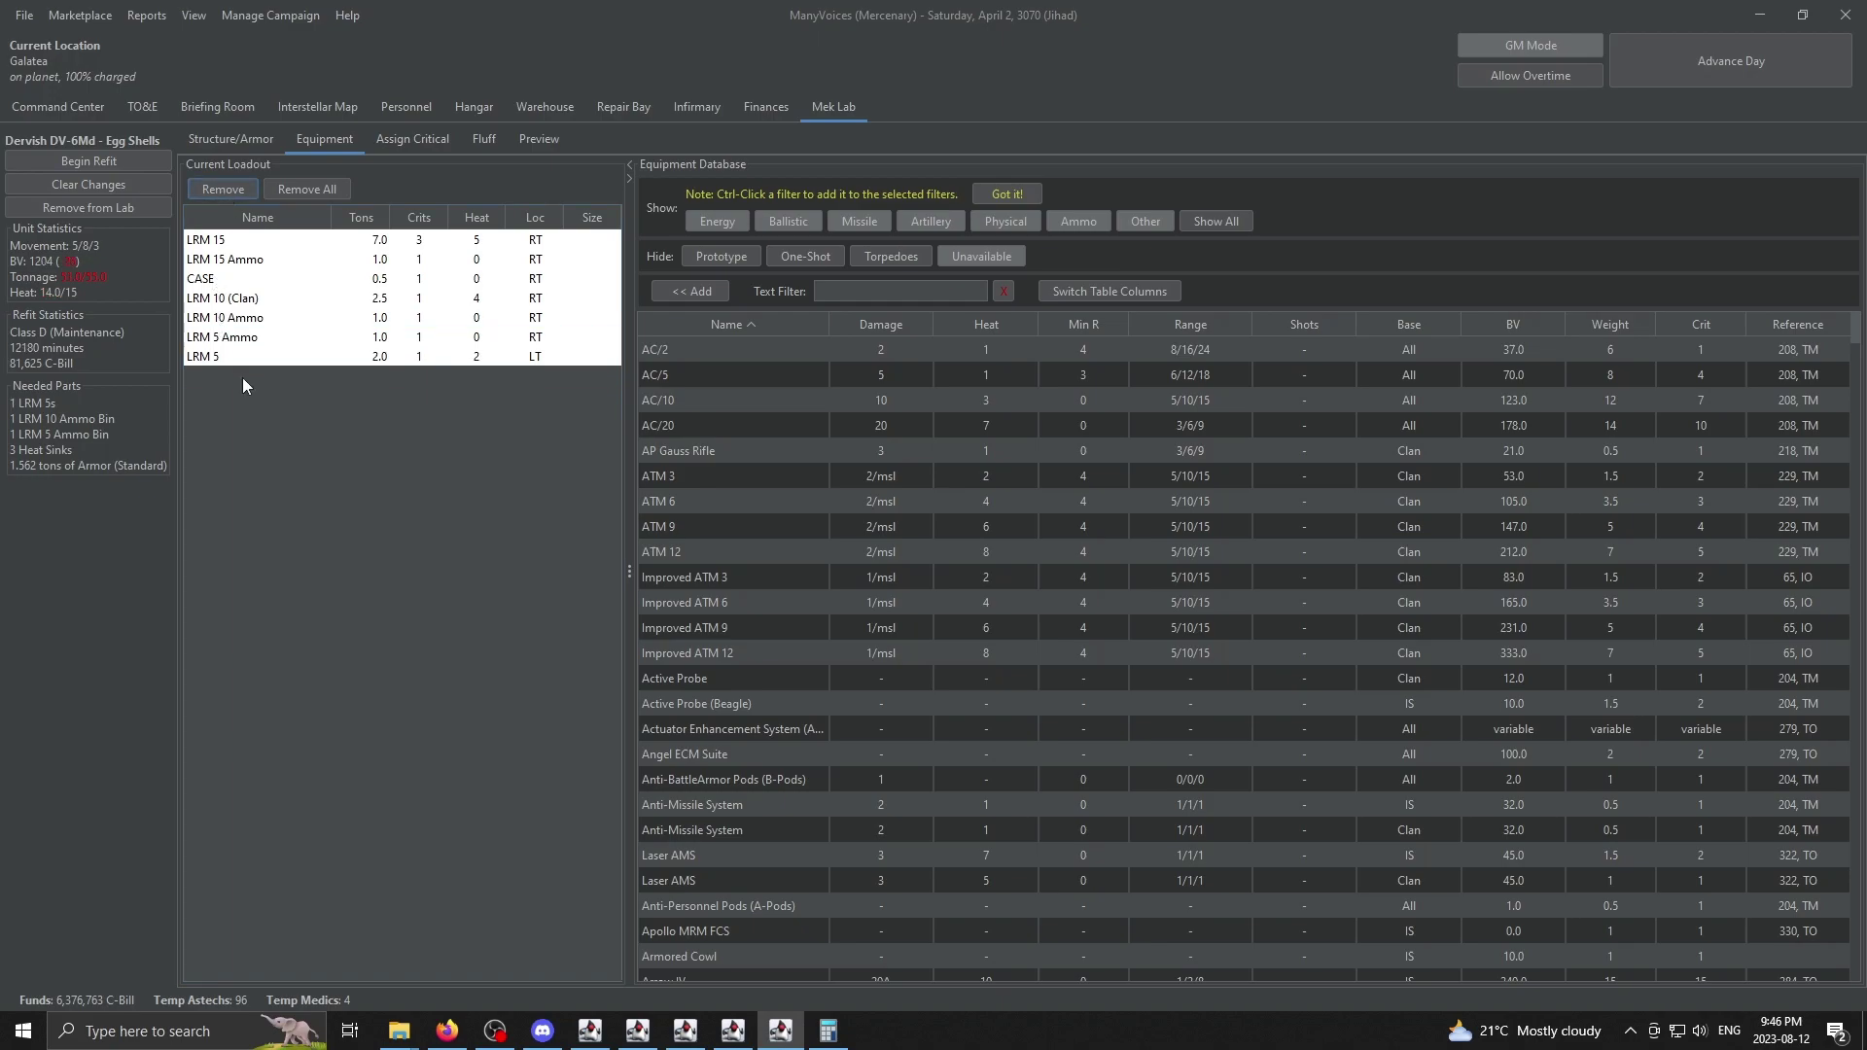
{"action": "left_click", "coordinate": [238, 356]}
{"action": "left_click", "coordinate": [224, 190]}
{"action": "left_click", "coordinate": [225, 340]}
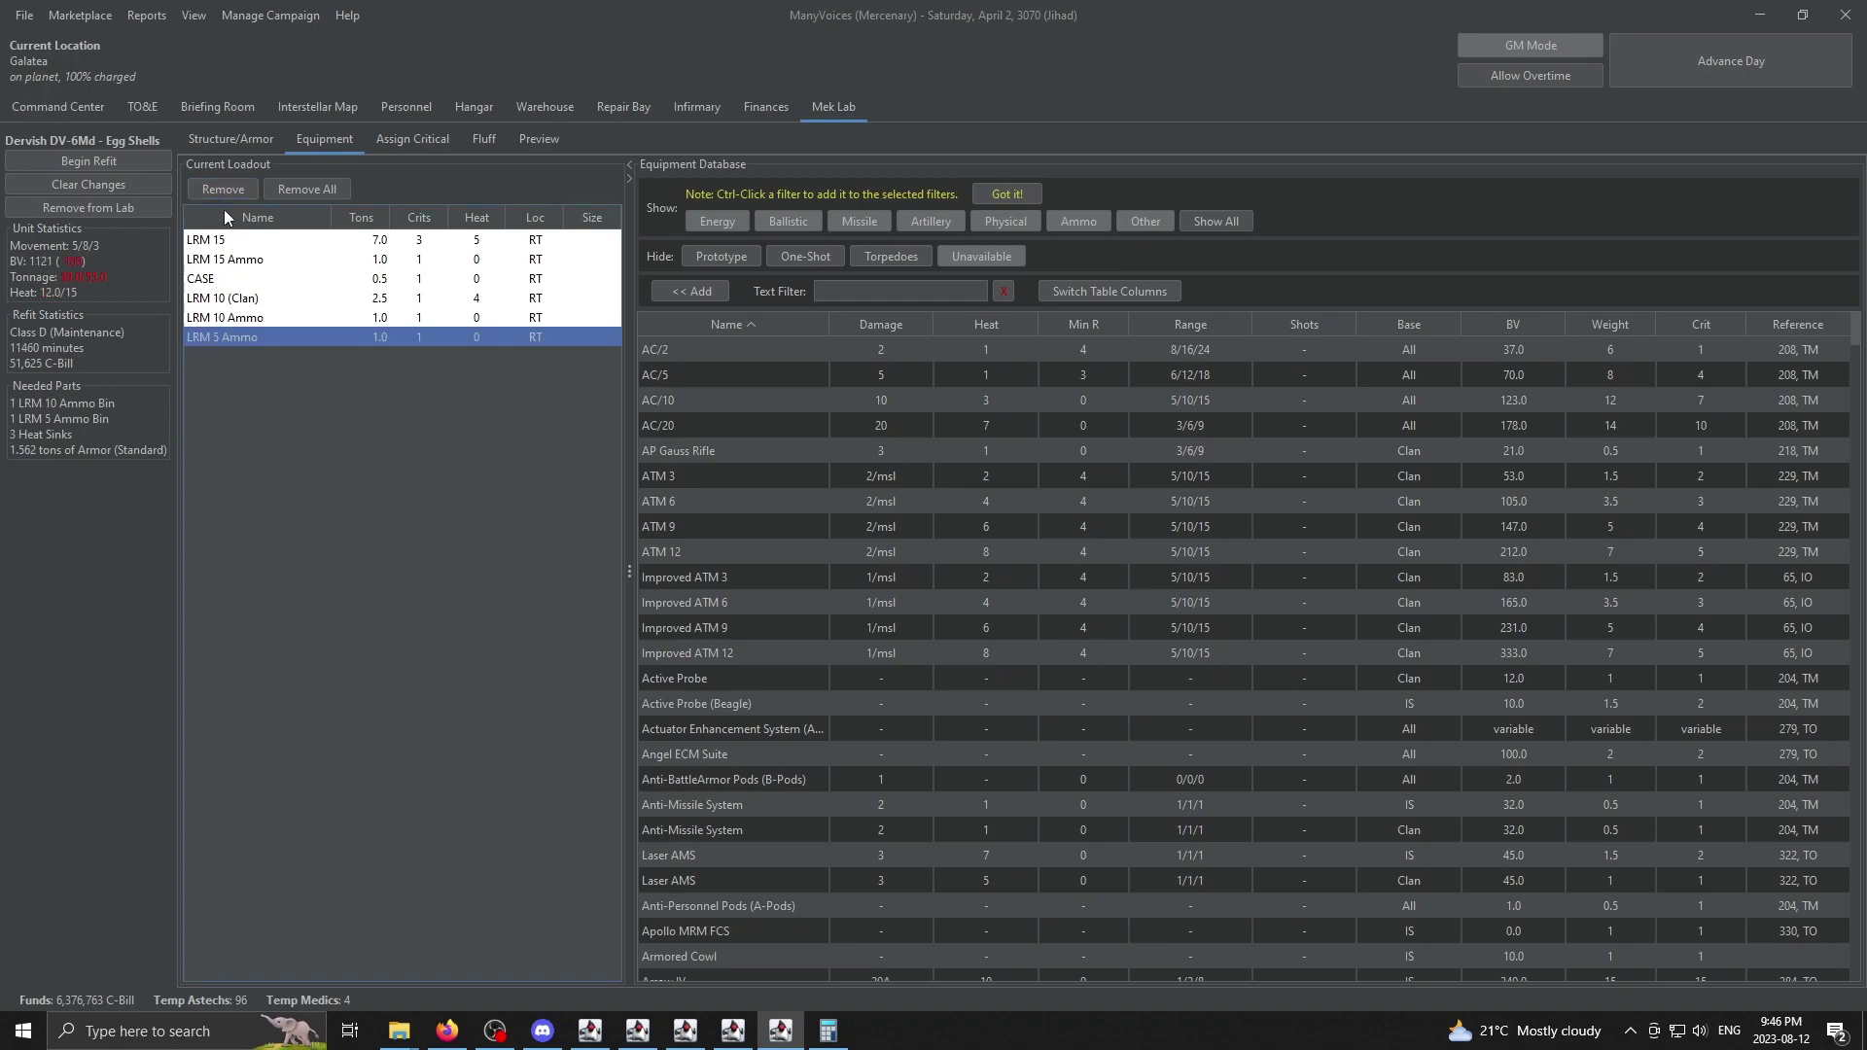
{"action": "left_click", "coordinate": [224, 188]}
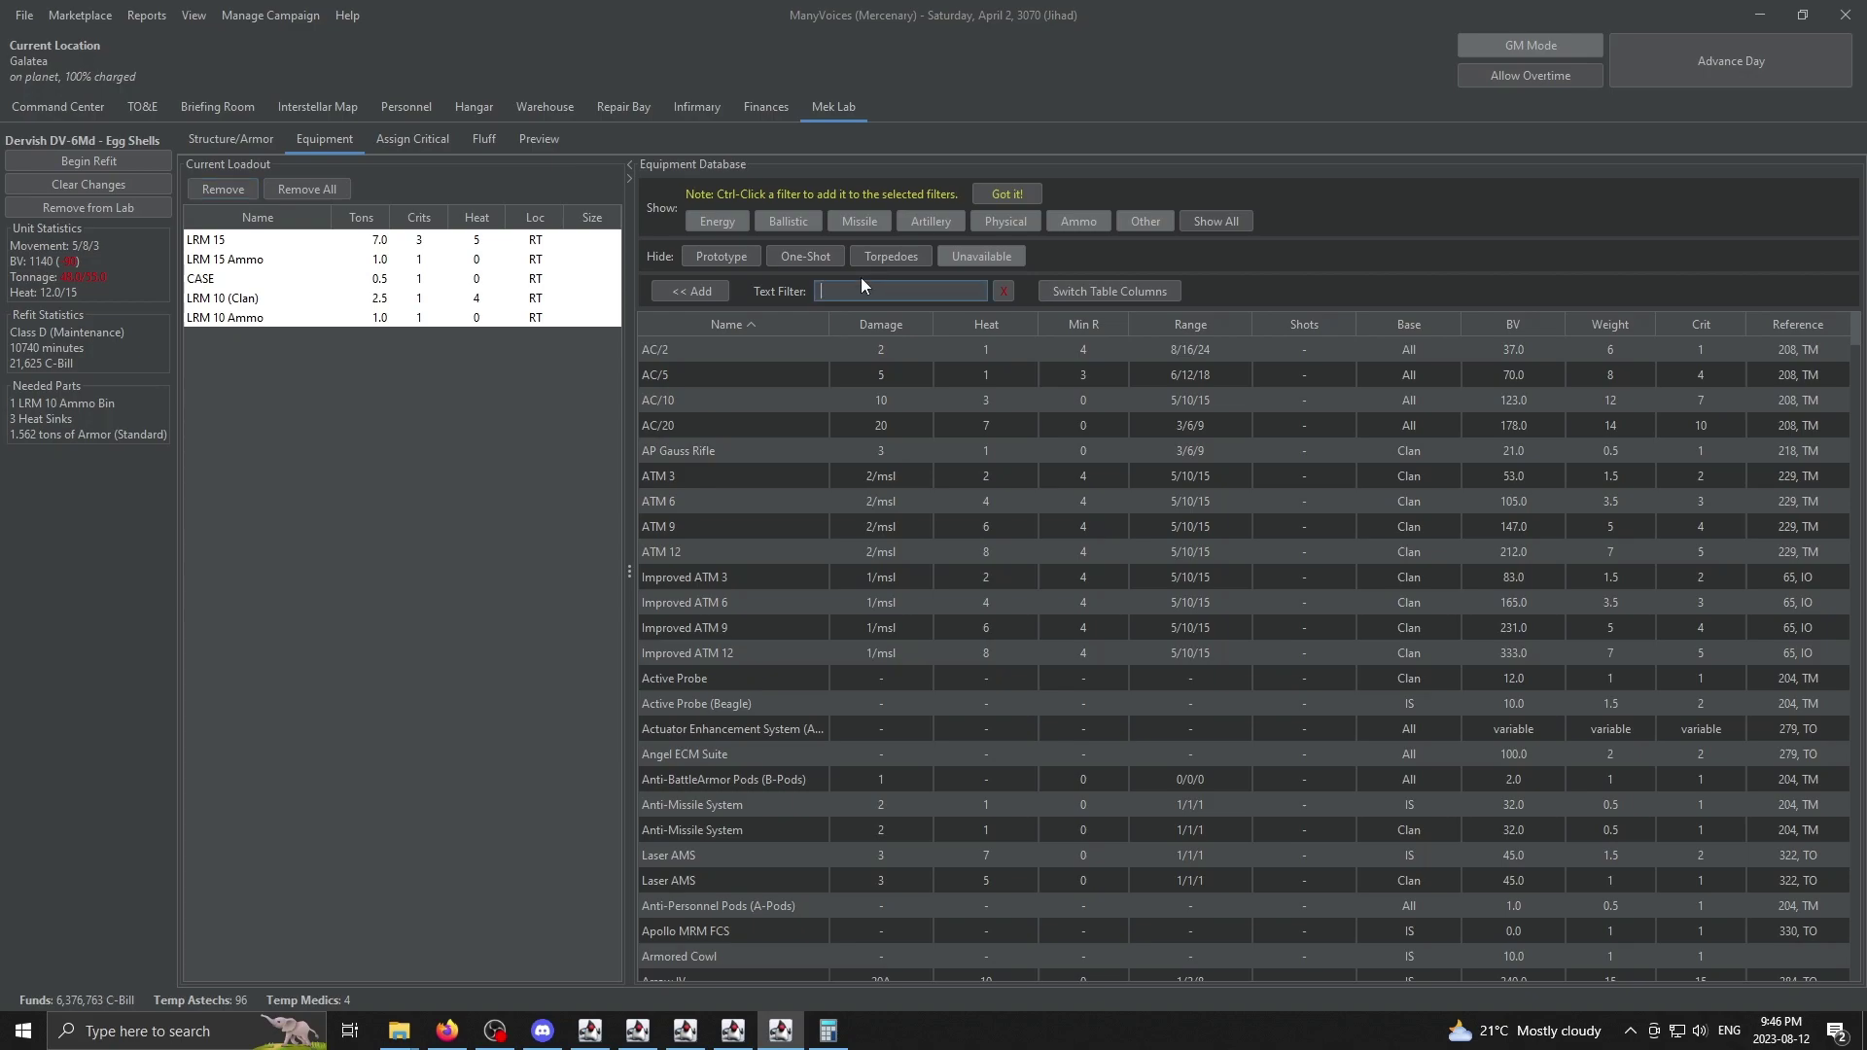
Step: Filter the equipment database for "mml" and add four MML 3 launchers to the loadout
{"action": "type", "text": "mml"}
{"action": "left_click", "coordinate": [731, 347]}
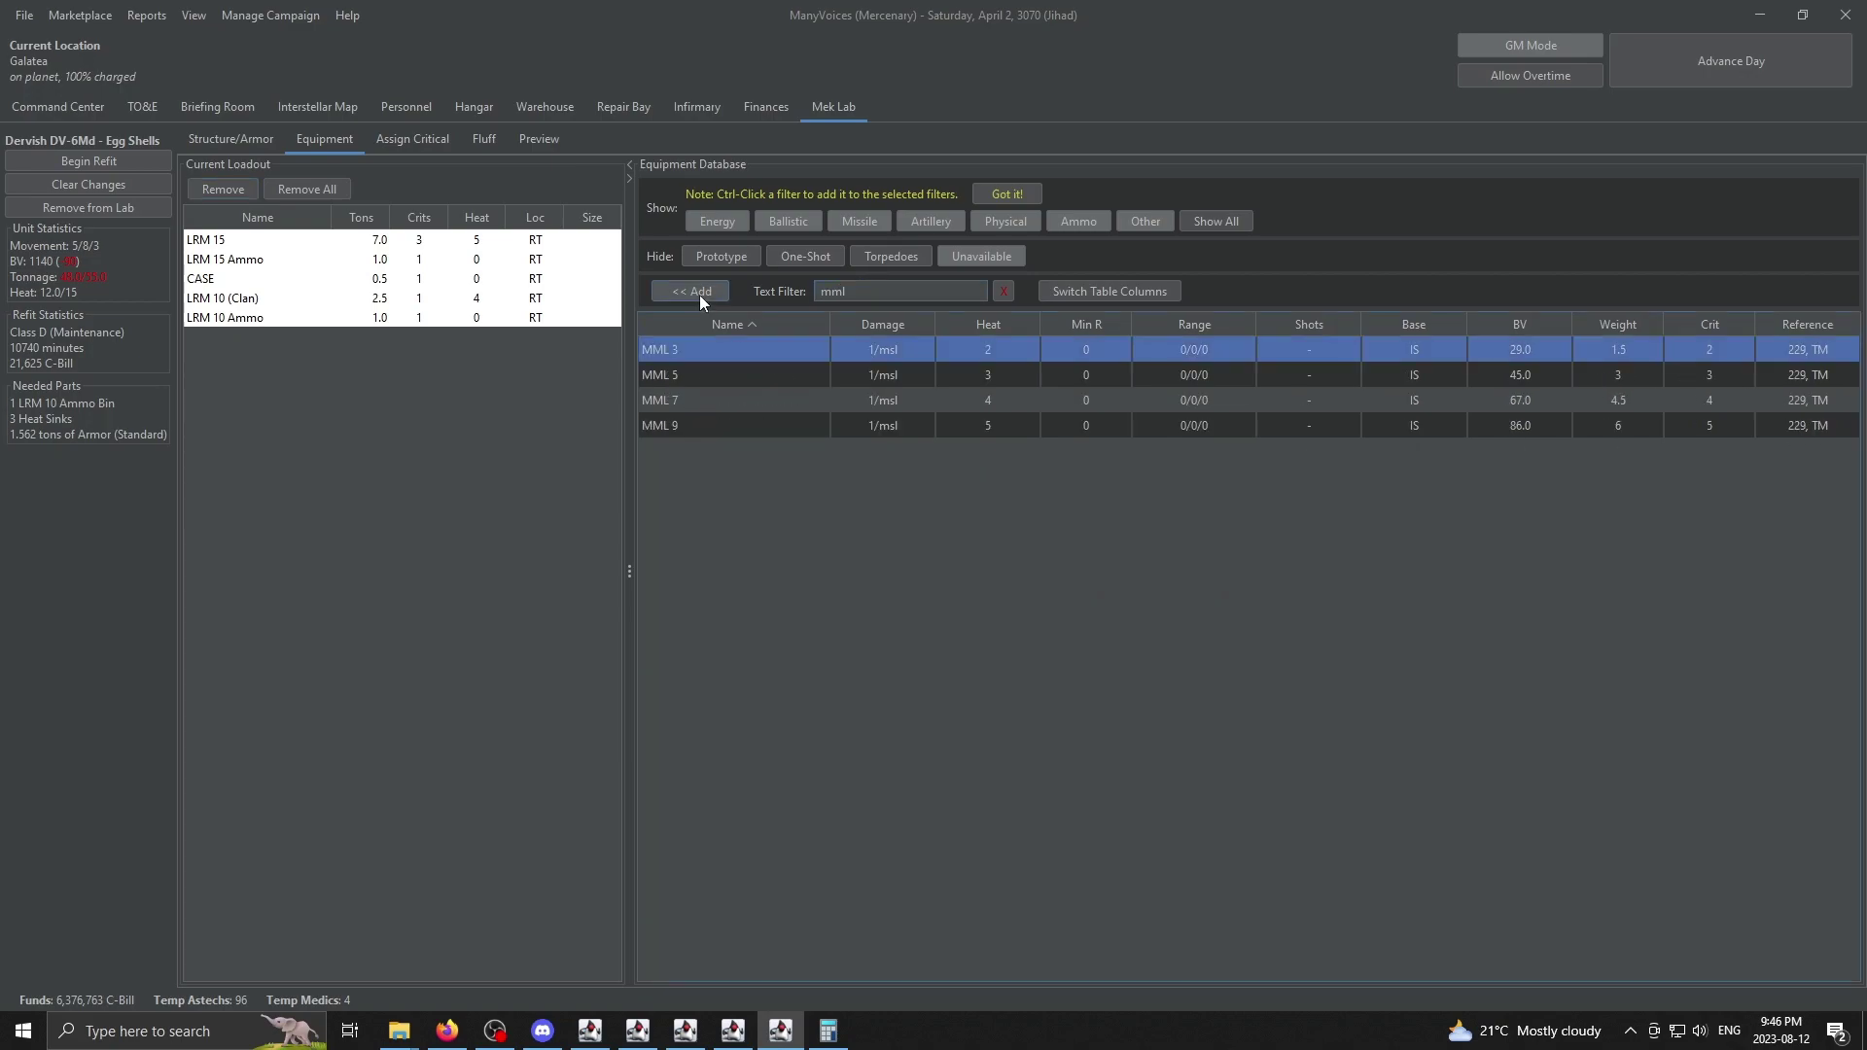
{"action": "left_click", "coordinate": [694, 292]}
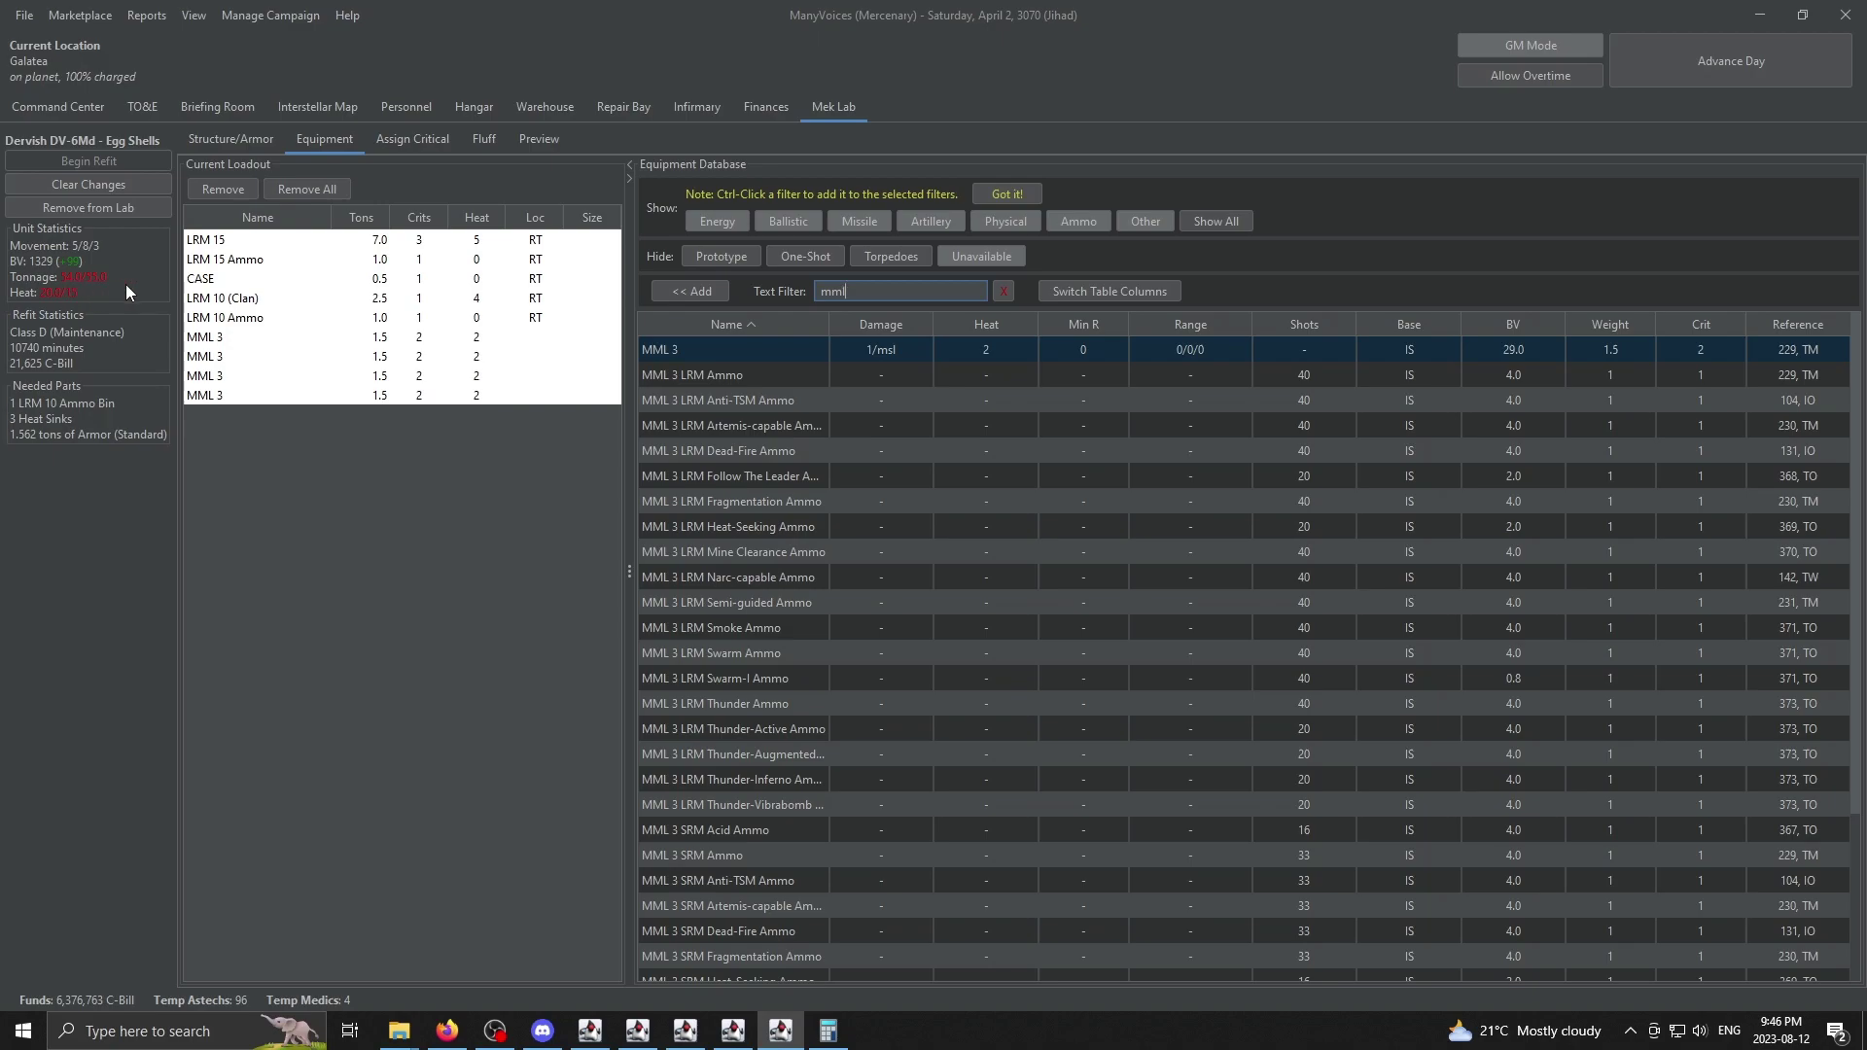
Step: Remove the four MML 3 launchers from the loadout
{"action": "left_click", "coordinate": [230, 347]}
{"action": "left_click", "coordinate": [222, 189]}
{"action": "left_click", "coordinate": [223, 189]}
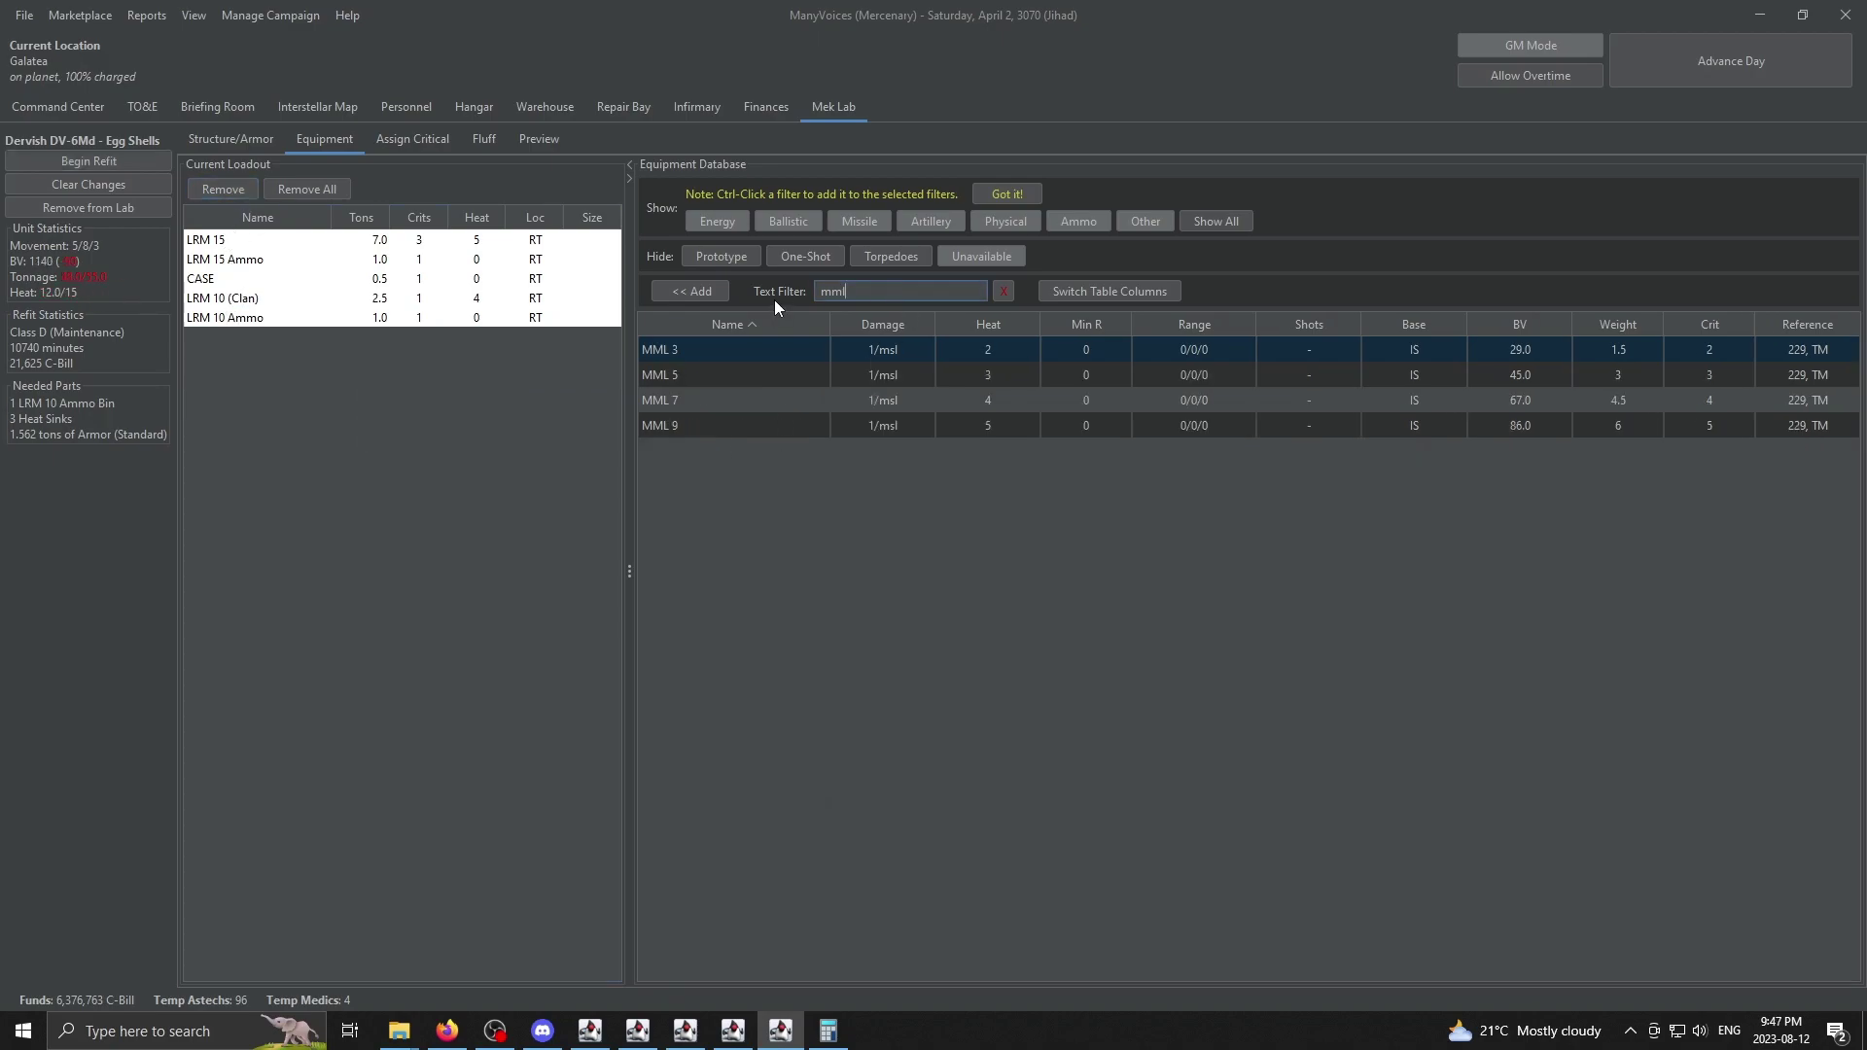
Step: Filter the equipment database for "lb" and add the Inner Sphere LB 10-X AC to the loadout
{"action": "key", "text": "BackSpace"}
{"action": "key", "text": "BackSpace"}
{"action": "key", "text": "BackSpace"}
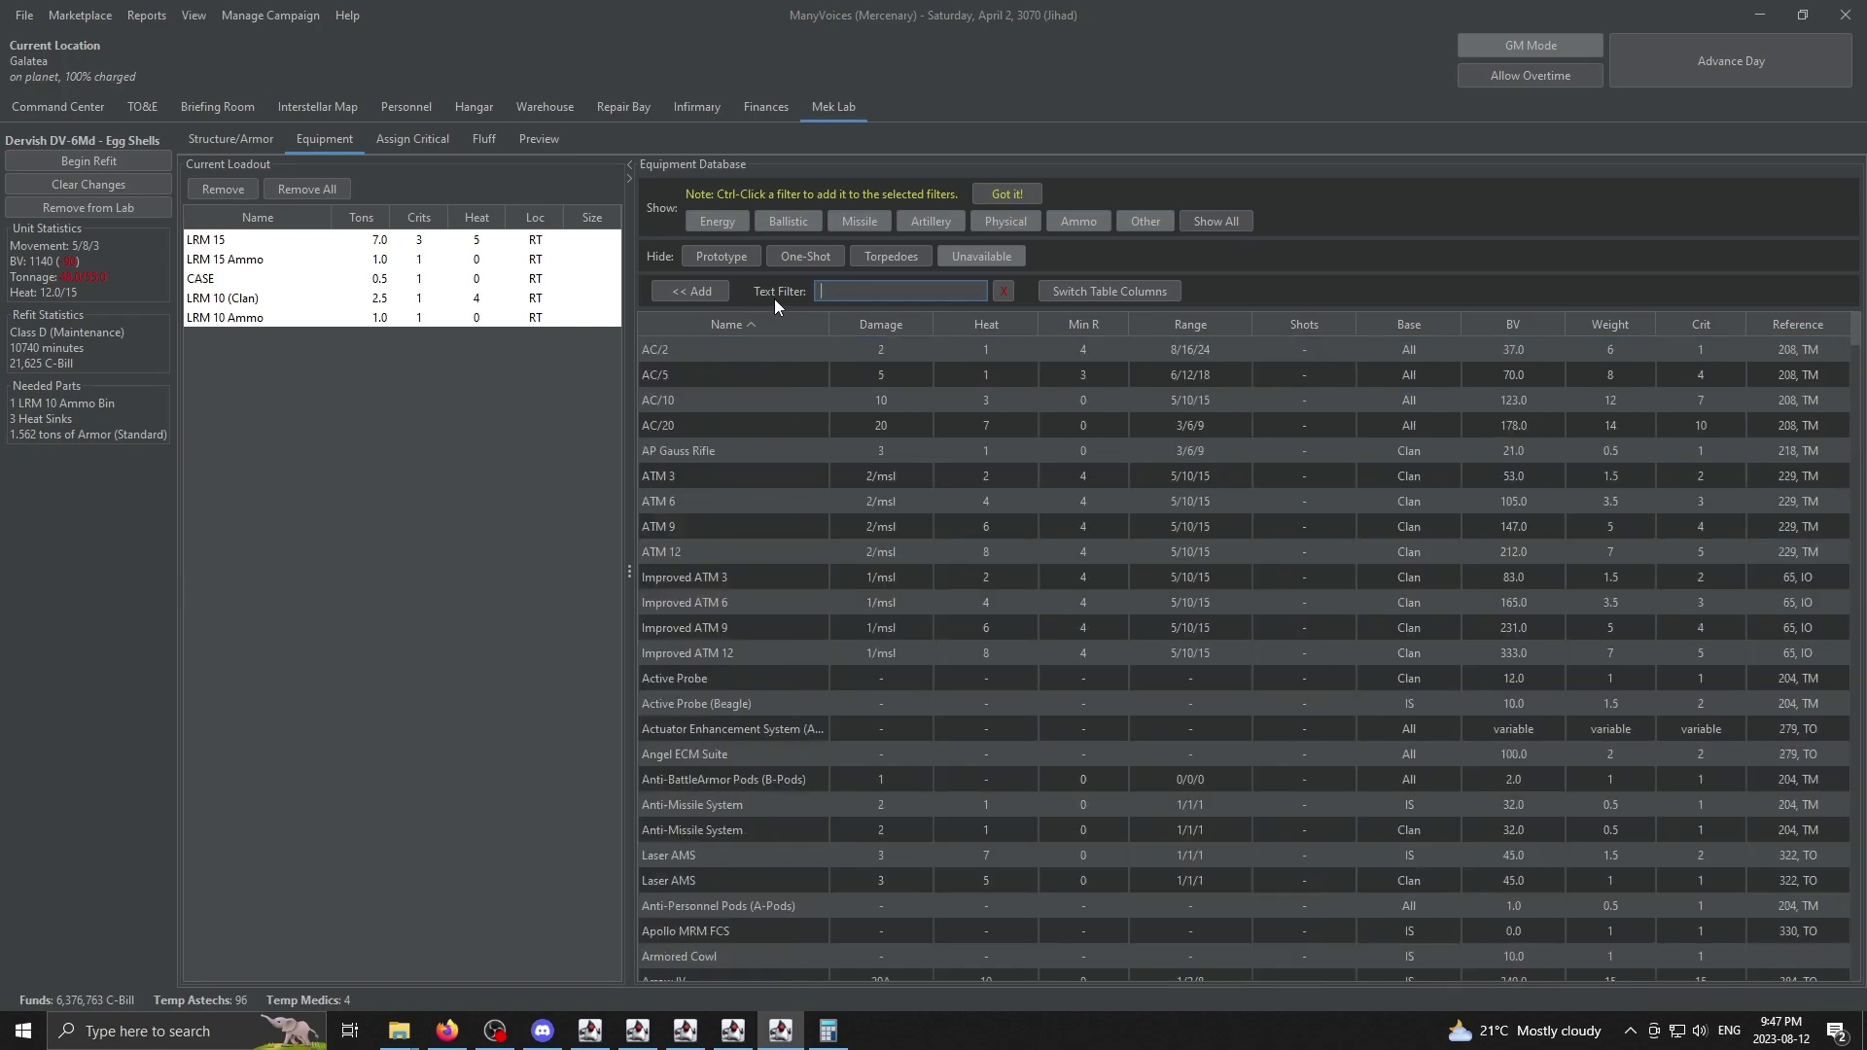
{"action": "type", "text": "lbc"}
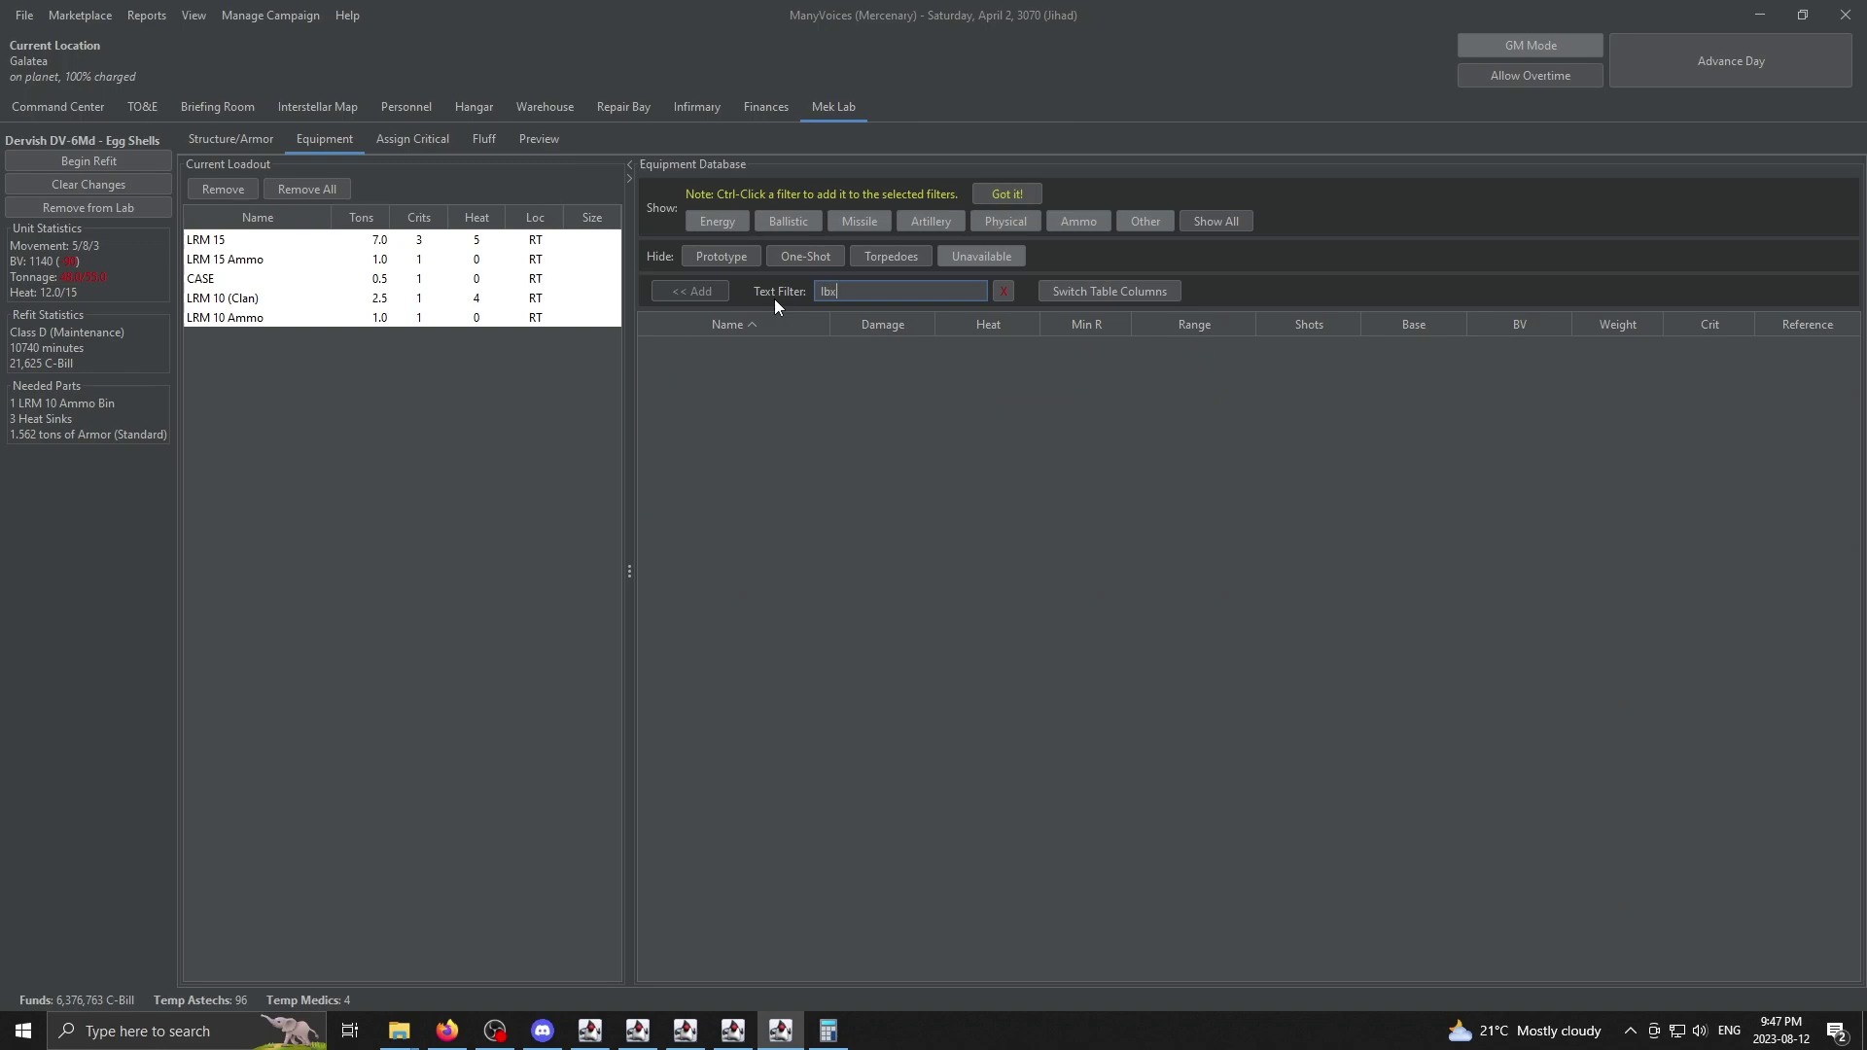
{"action": "key", "text": "BackSpace"}
{"action": "left_click_drag", "start_coordinate": [680, 450], "coordinate": [336, 366]}
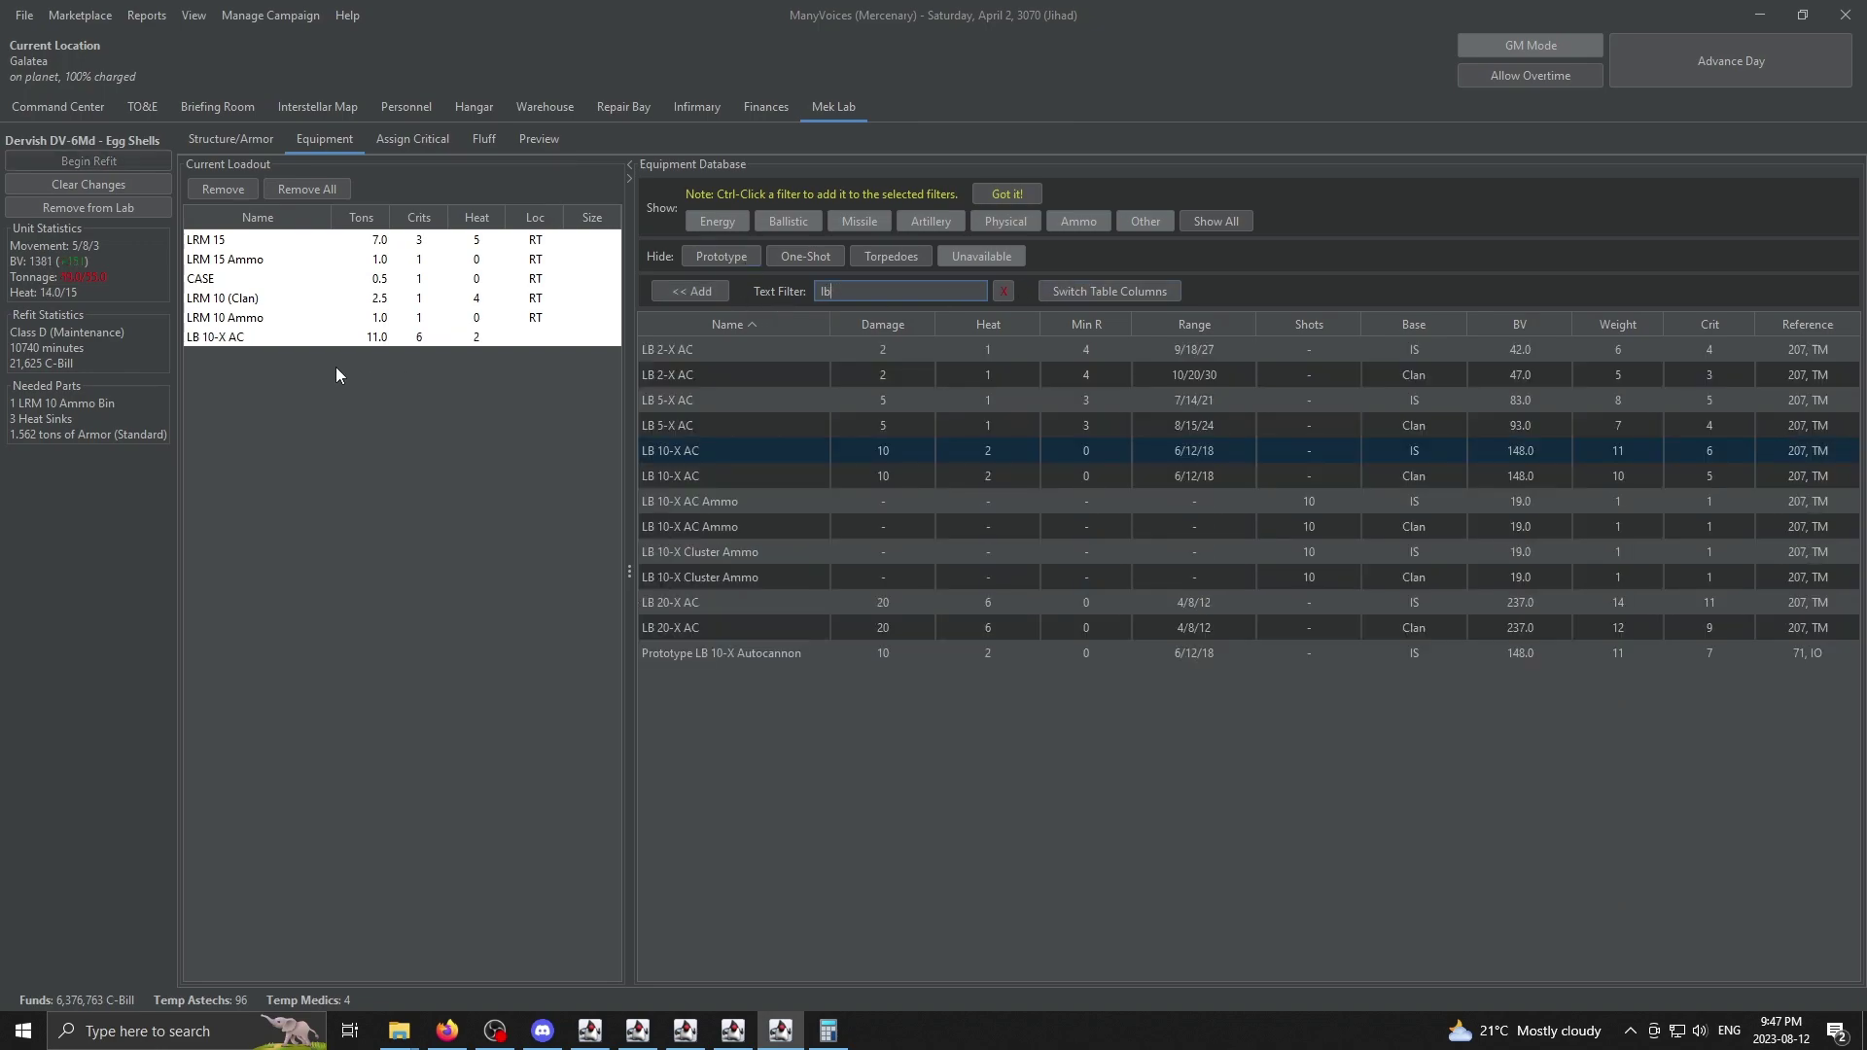
{"action": "mouse_move", "coordinate": [292, 337]}
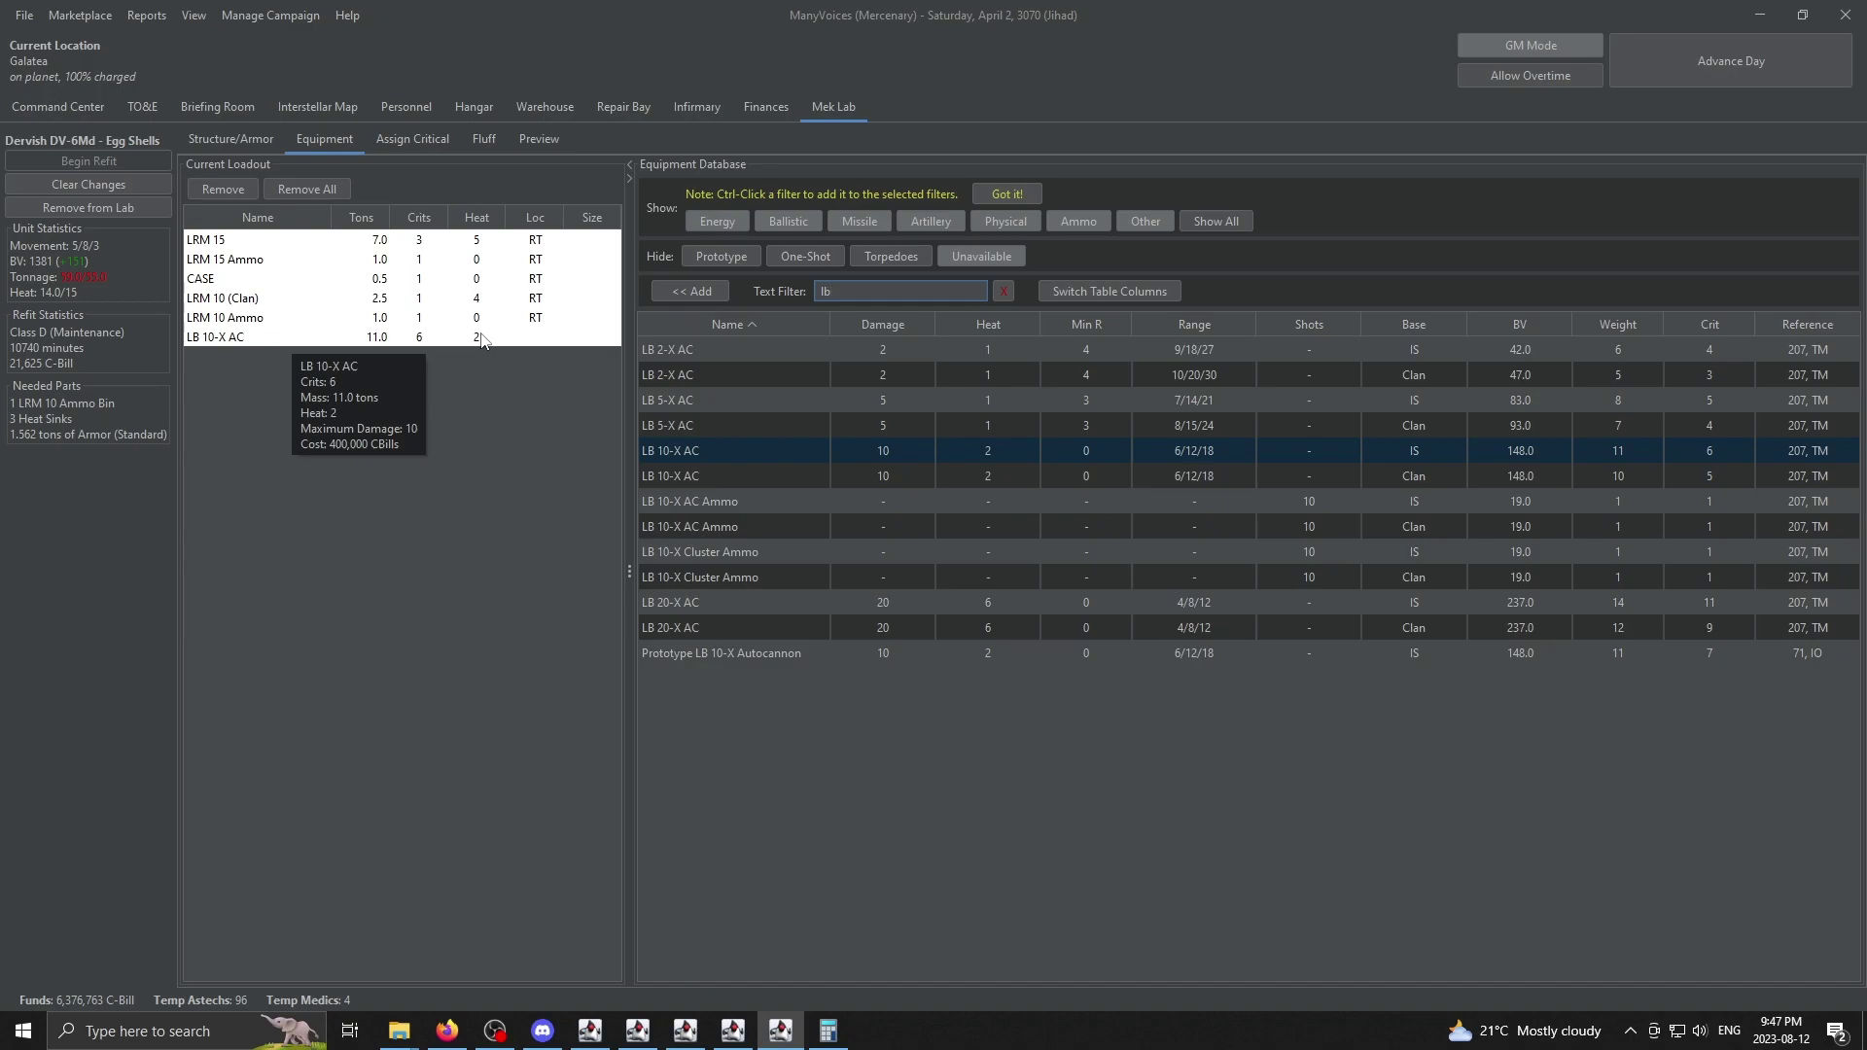
Step: Reduce the number of single heat sinks to 10 and check the loadout against the structure summary
{"action": "left_click", "coordinate": [265, 138]}
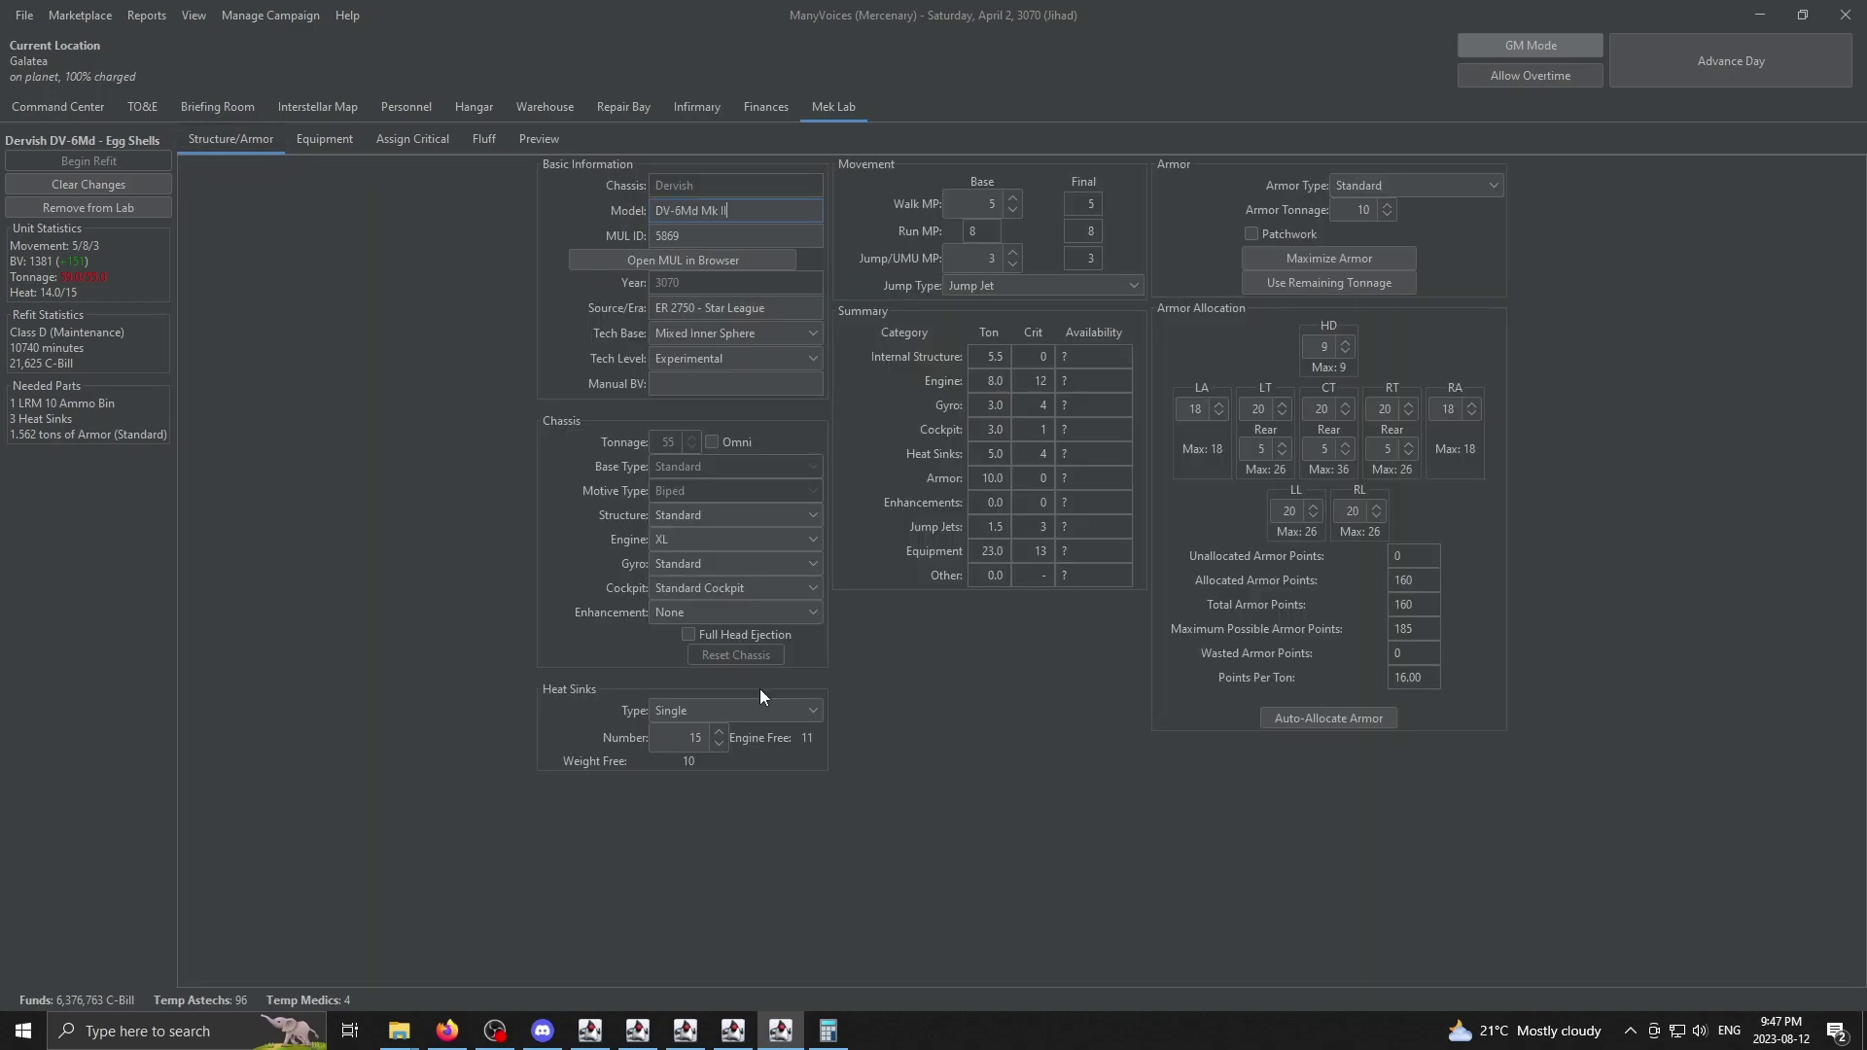
{"action": "left_click", "coordinate": [718, 743]}
{"action": "left_click", "coordinate": [718, 744]}
{"action": "left_click", "coordinate": [323, 138]}
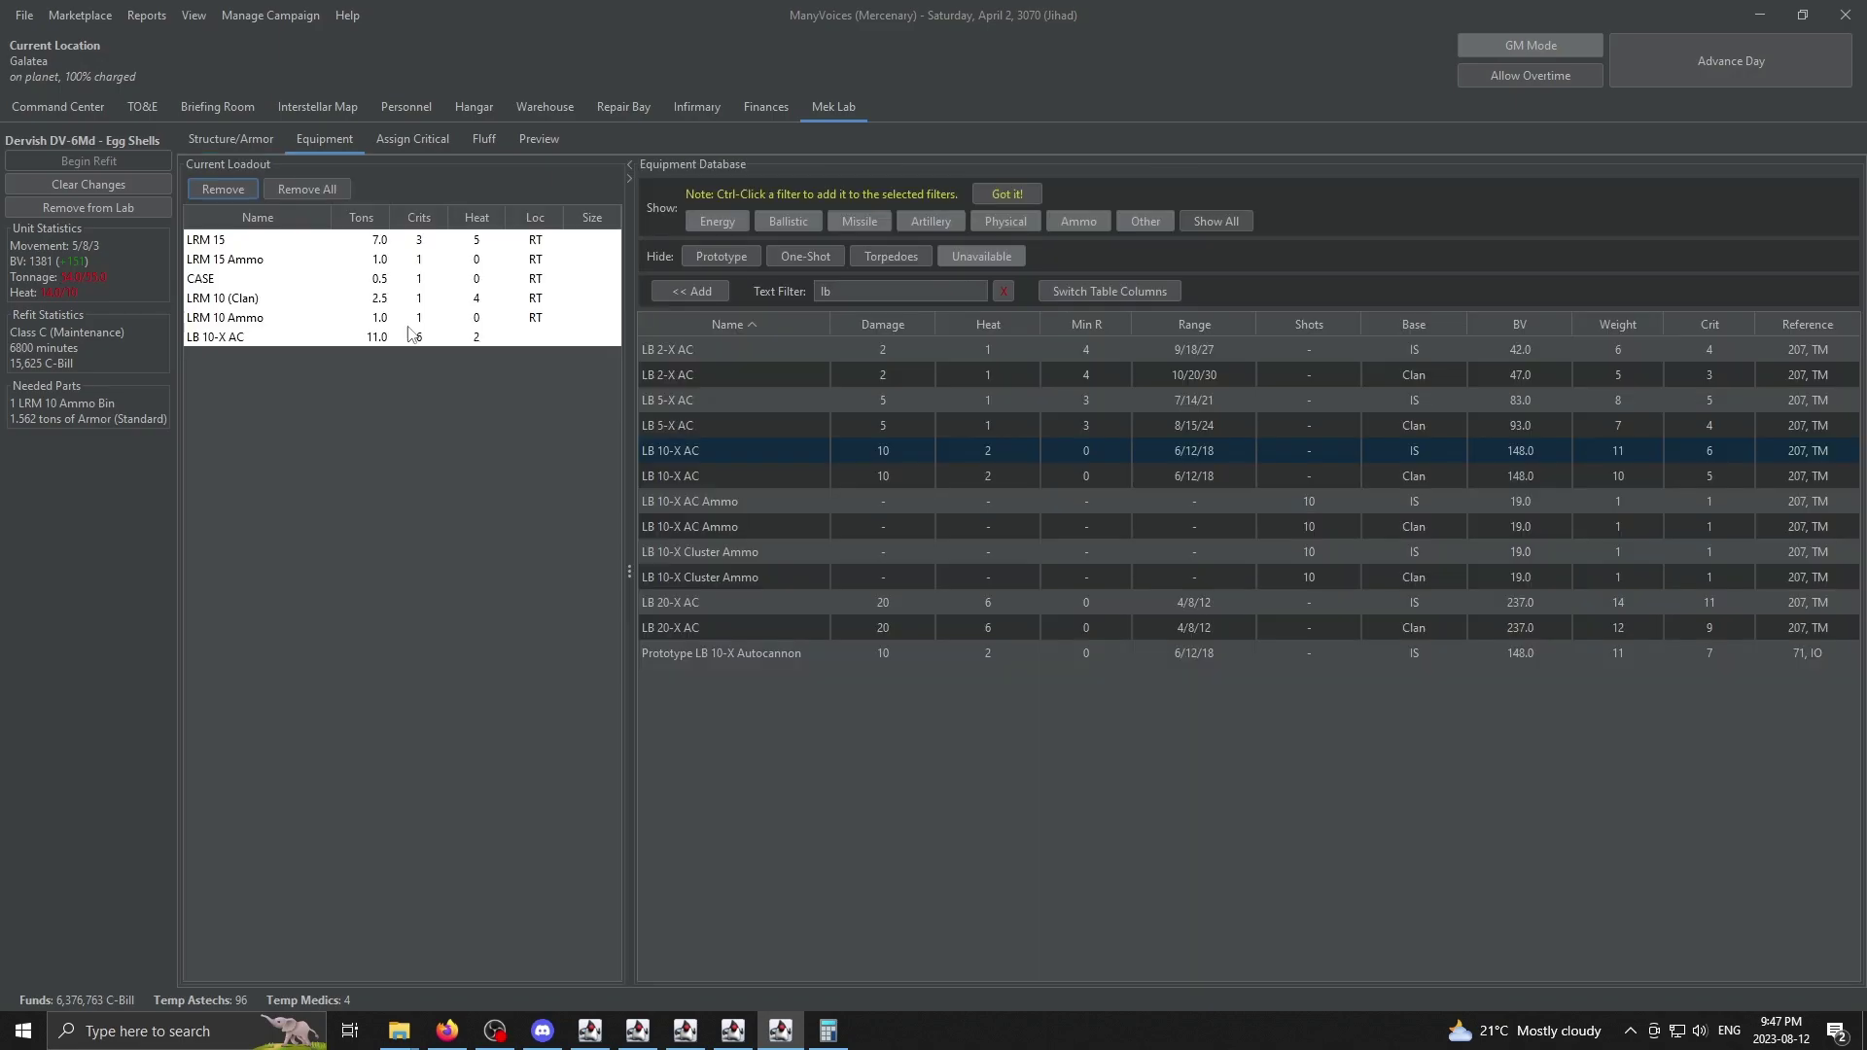
{"action": "left_click", "coordinate": [241, 136]}
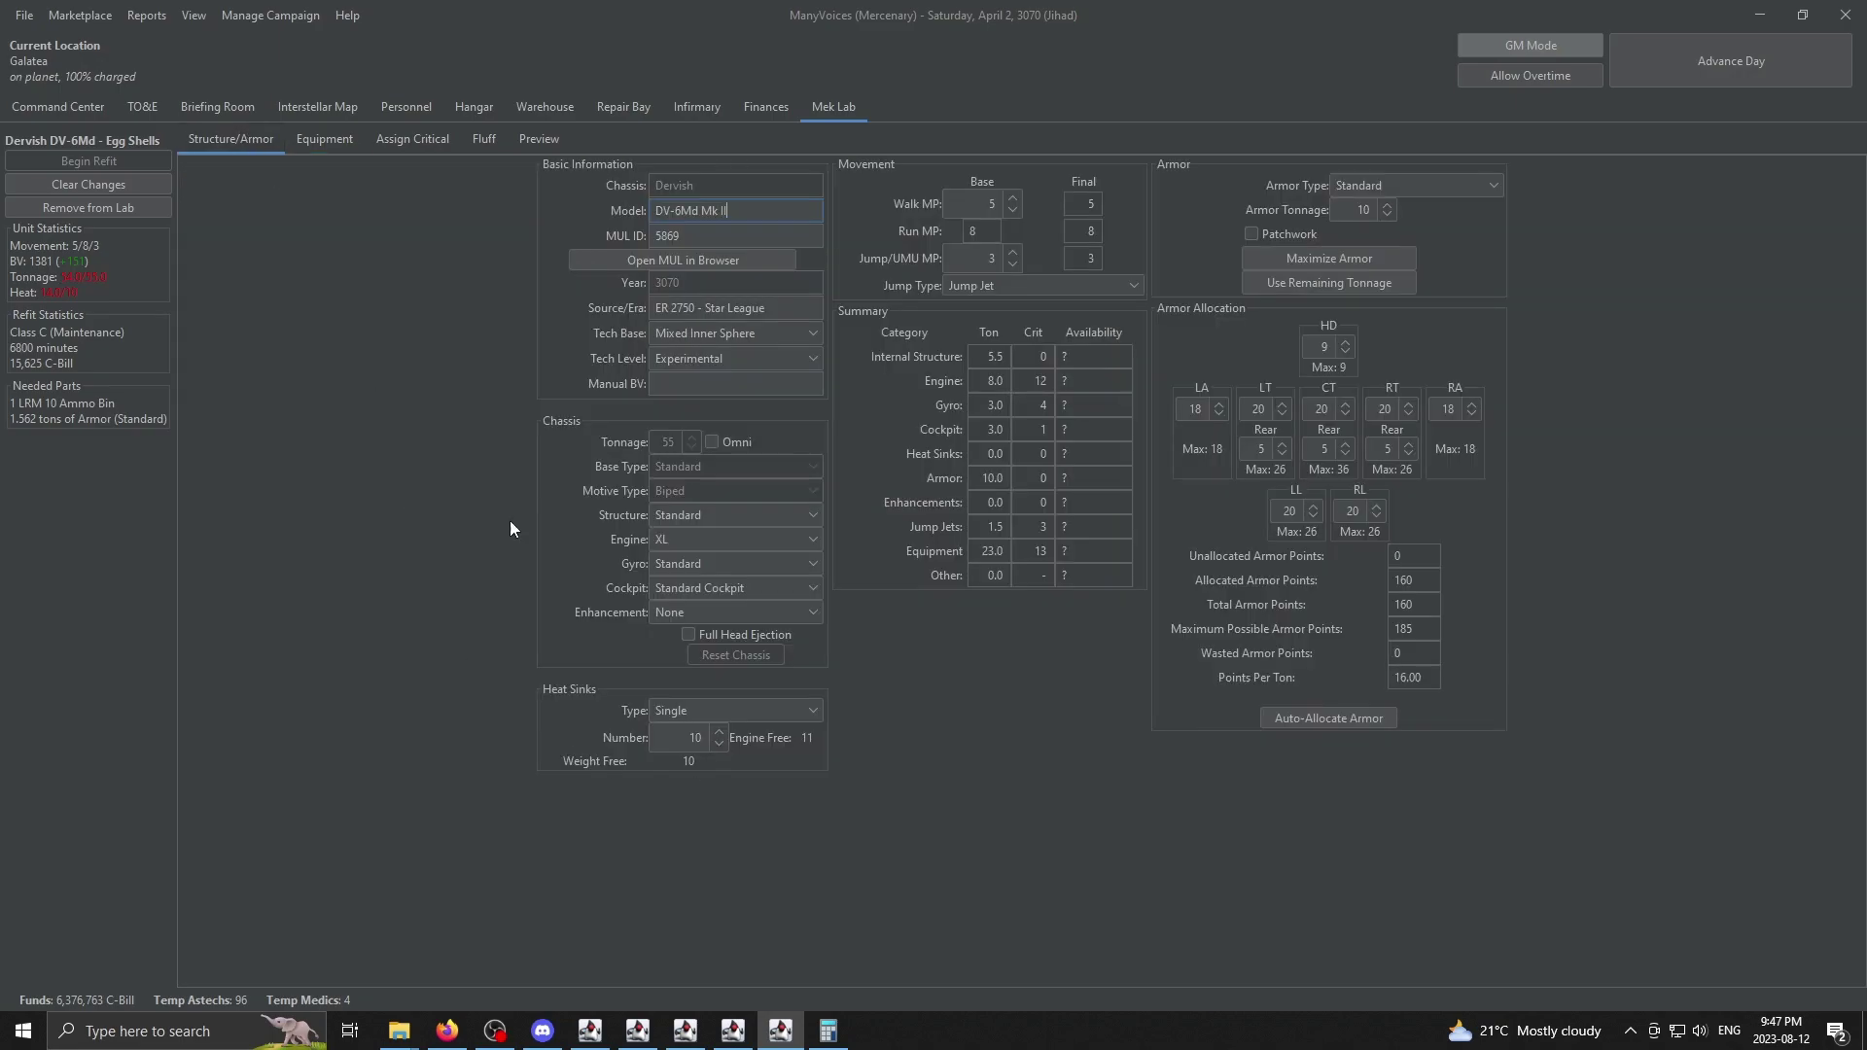
Step: Remove the LRM 15 from the current loadout
{"action": "left_click", "coordinate": [319, 137]}
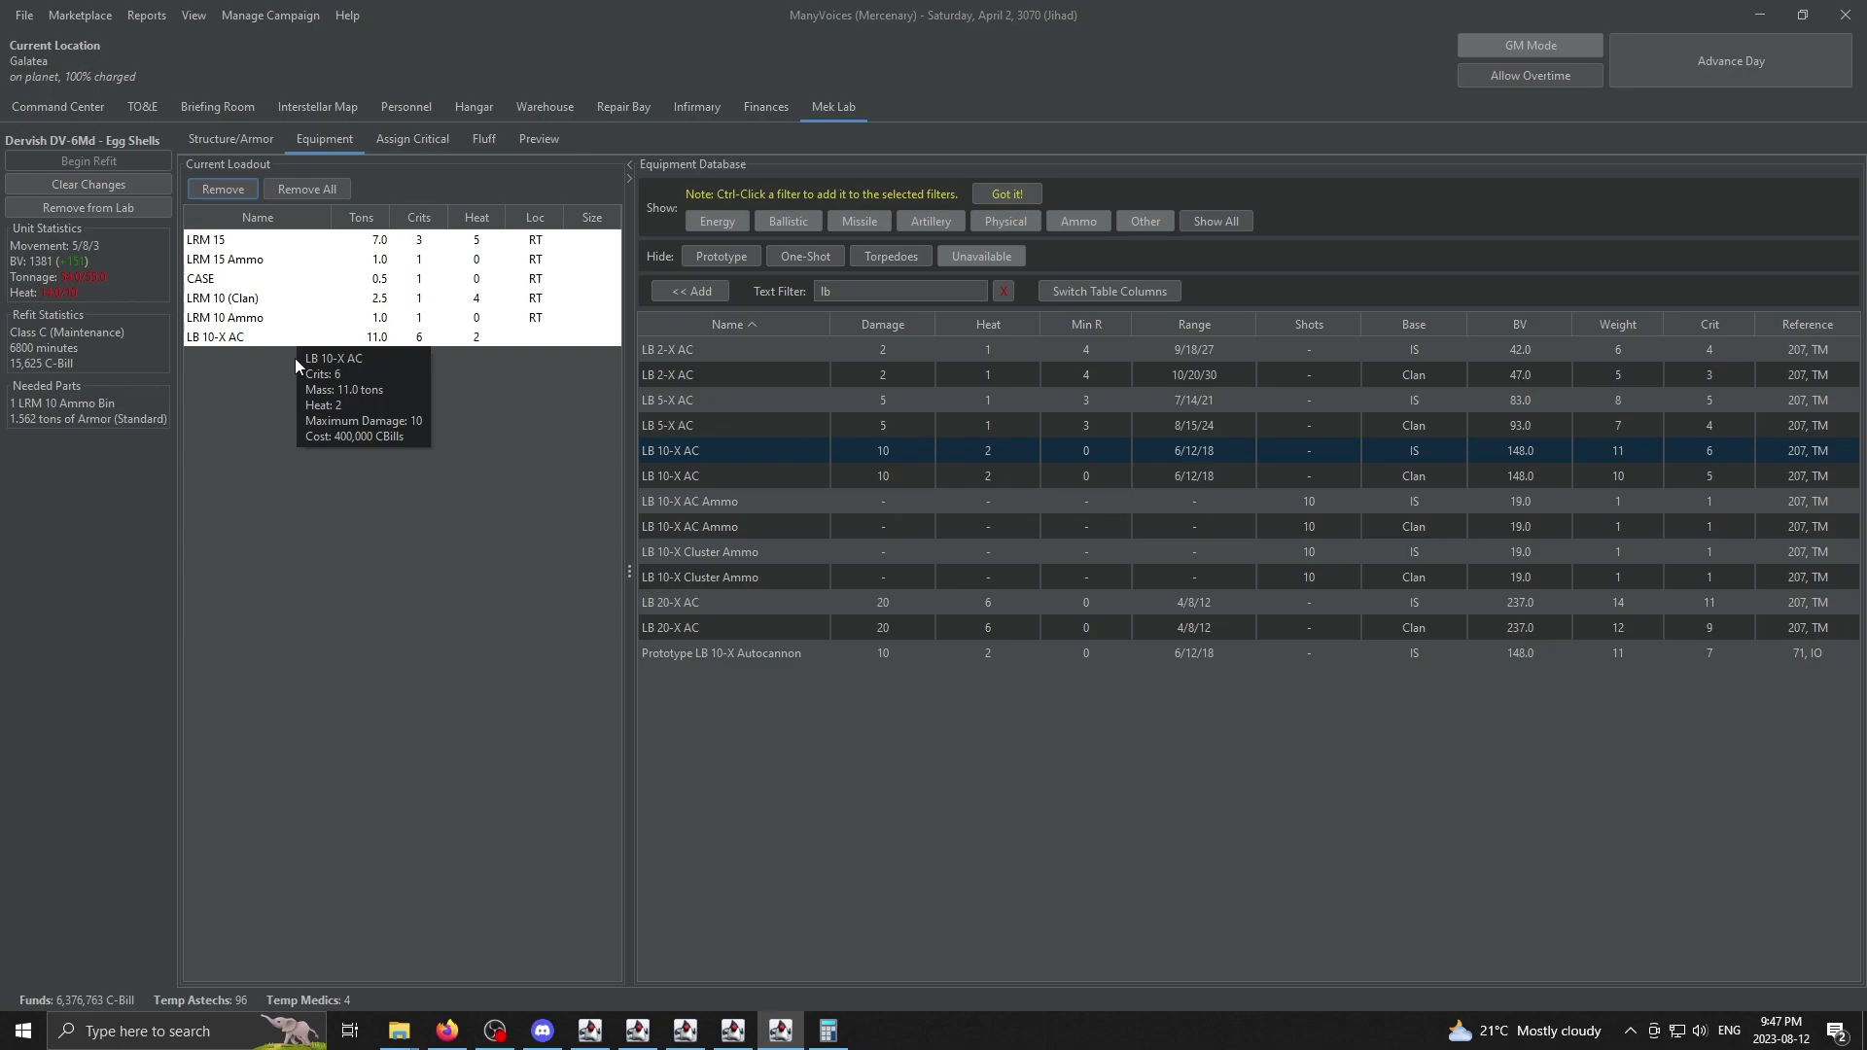
{"action": "left_click", "coordinate": [244, 241]}
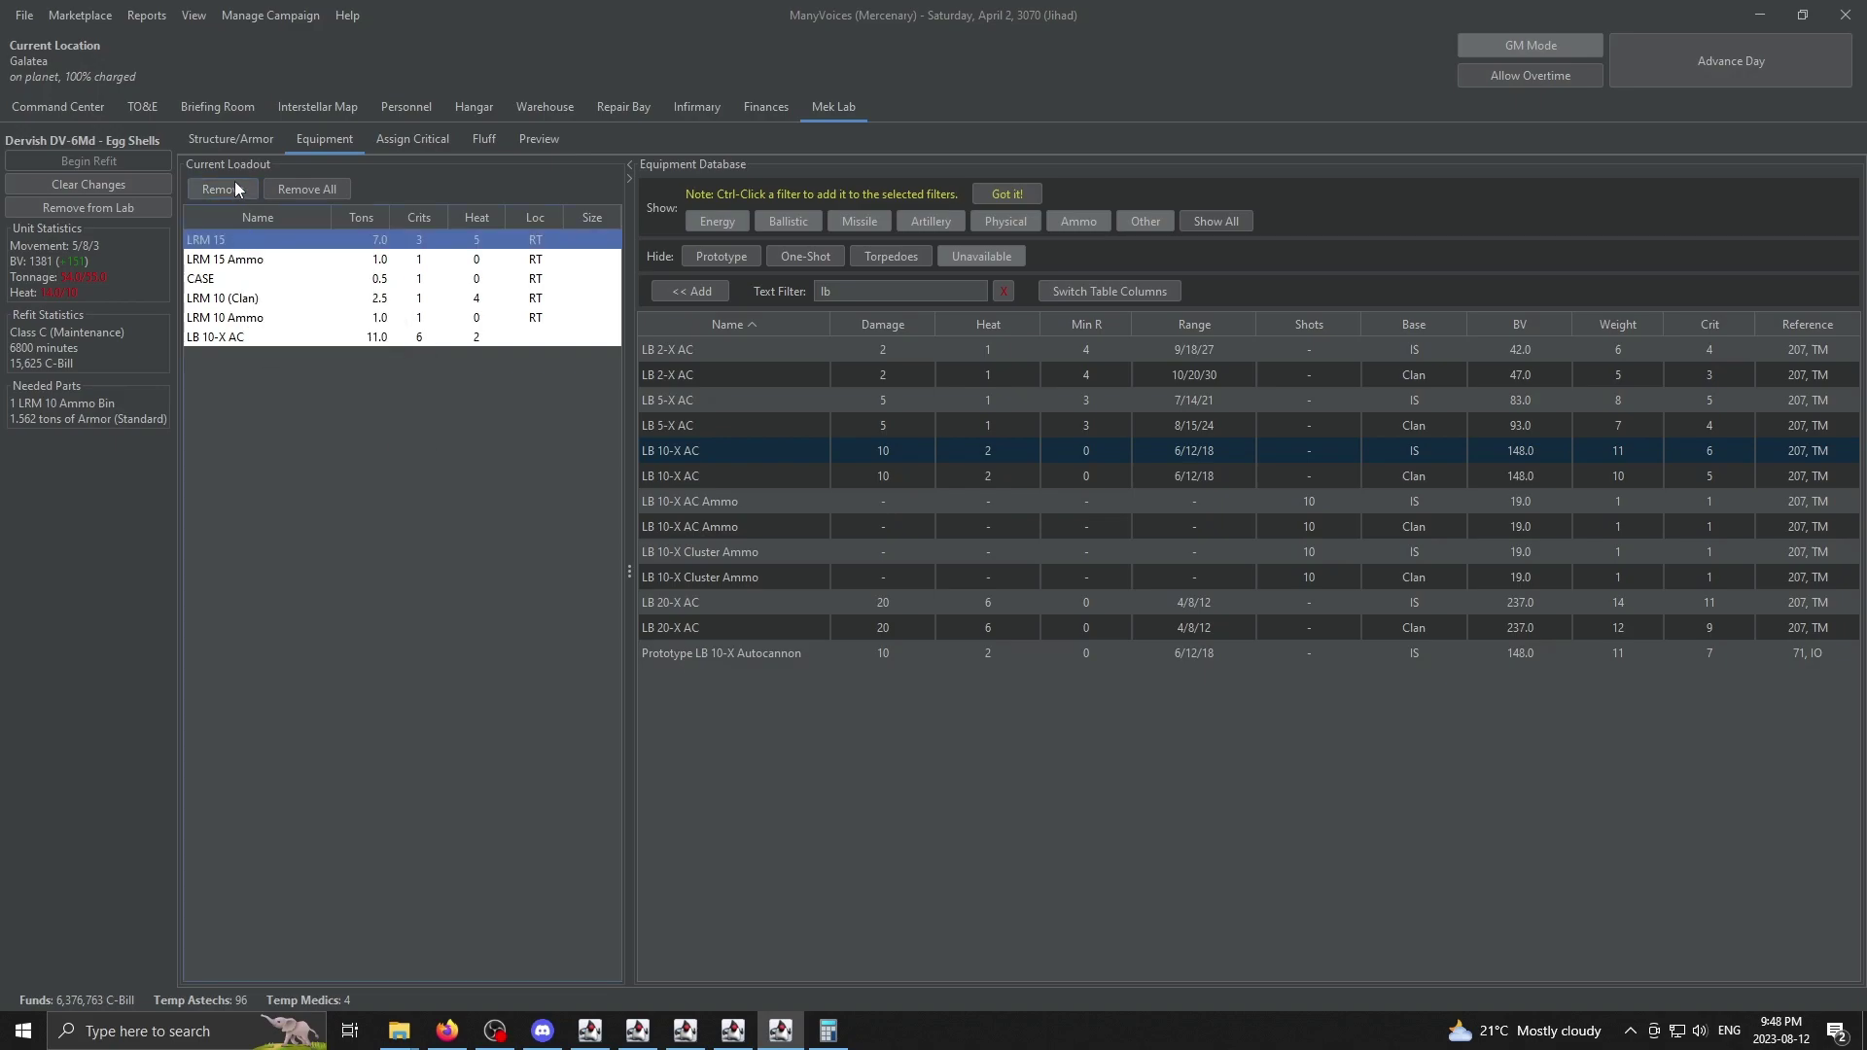
{"action": "left_click", "coordinate": [233, 186]}
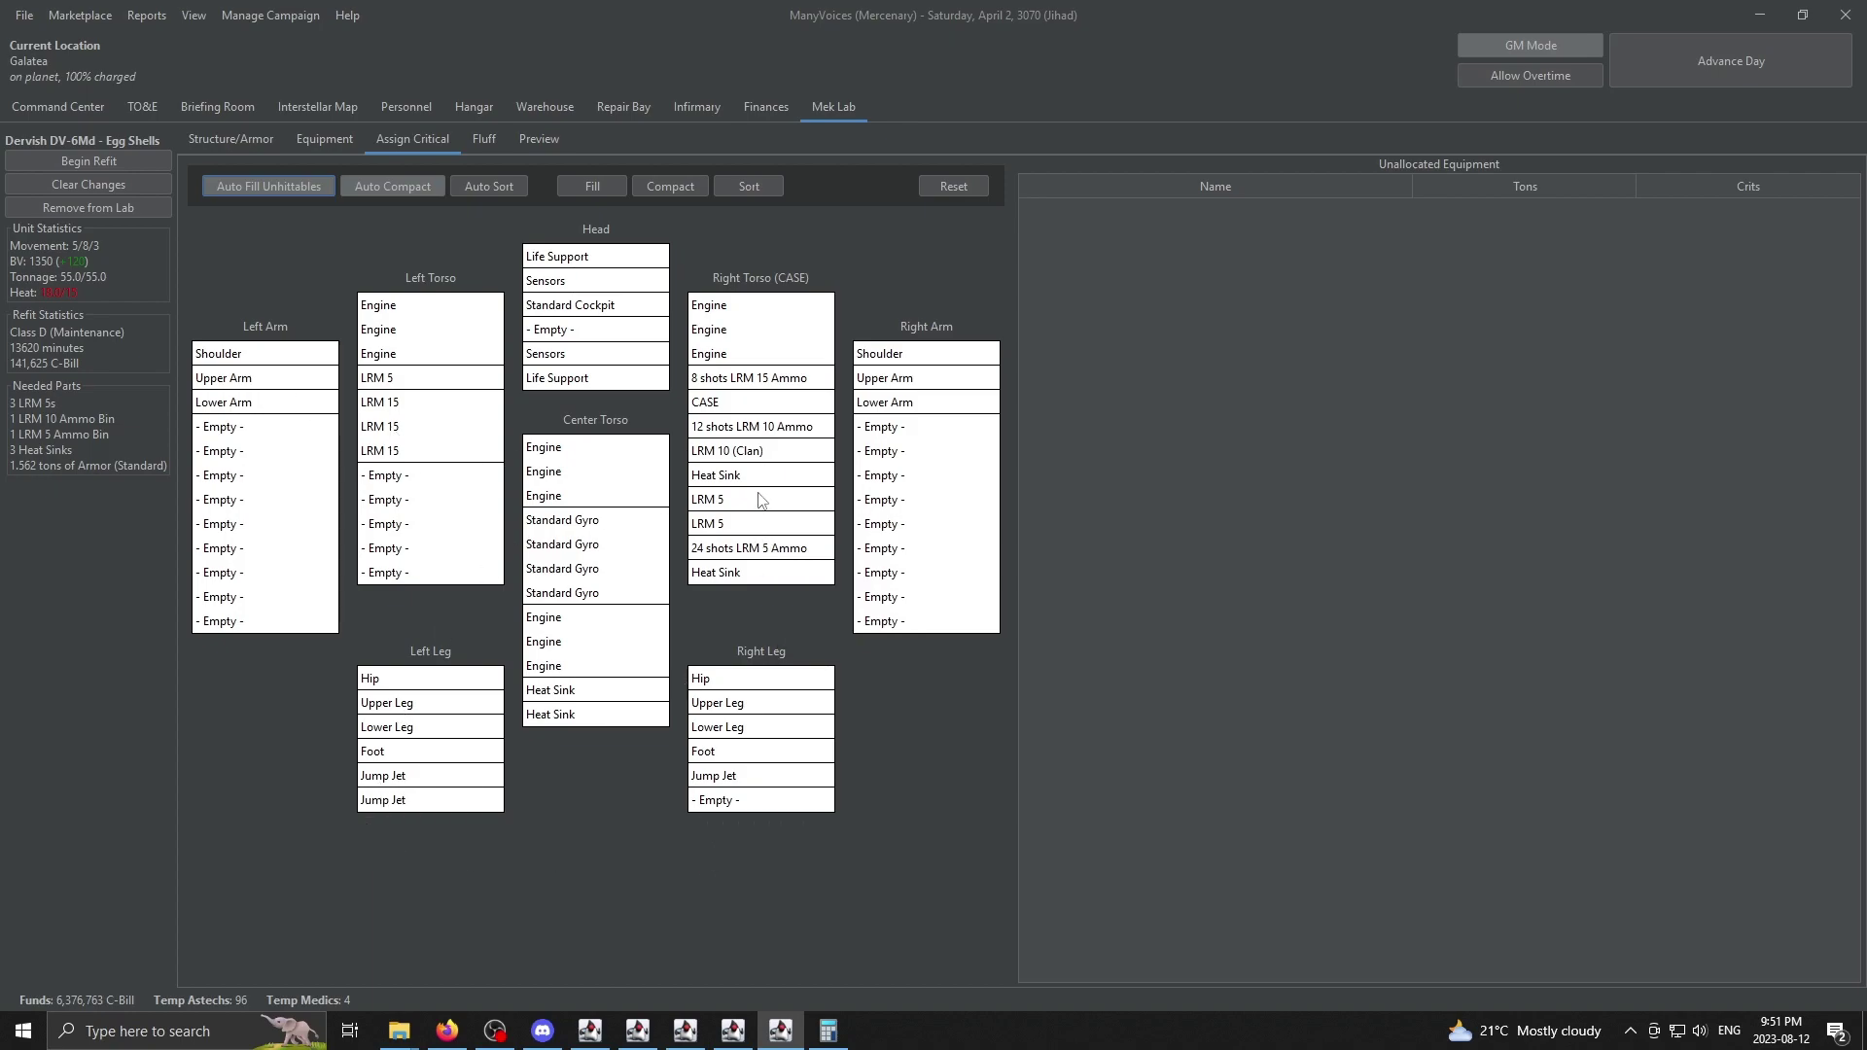
Step: Review the rearranged LRM design in the preview summary, from basic statistics and armor through weapon locations, ammo and equipment
{"action": "left_click", "coordinate": [539, 138]}
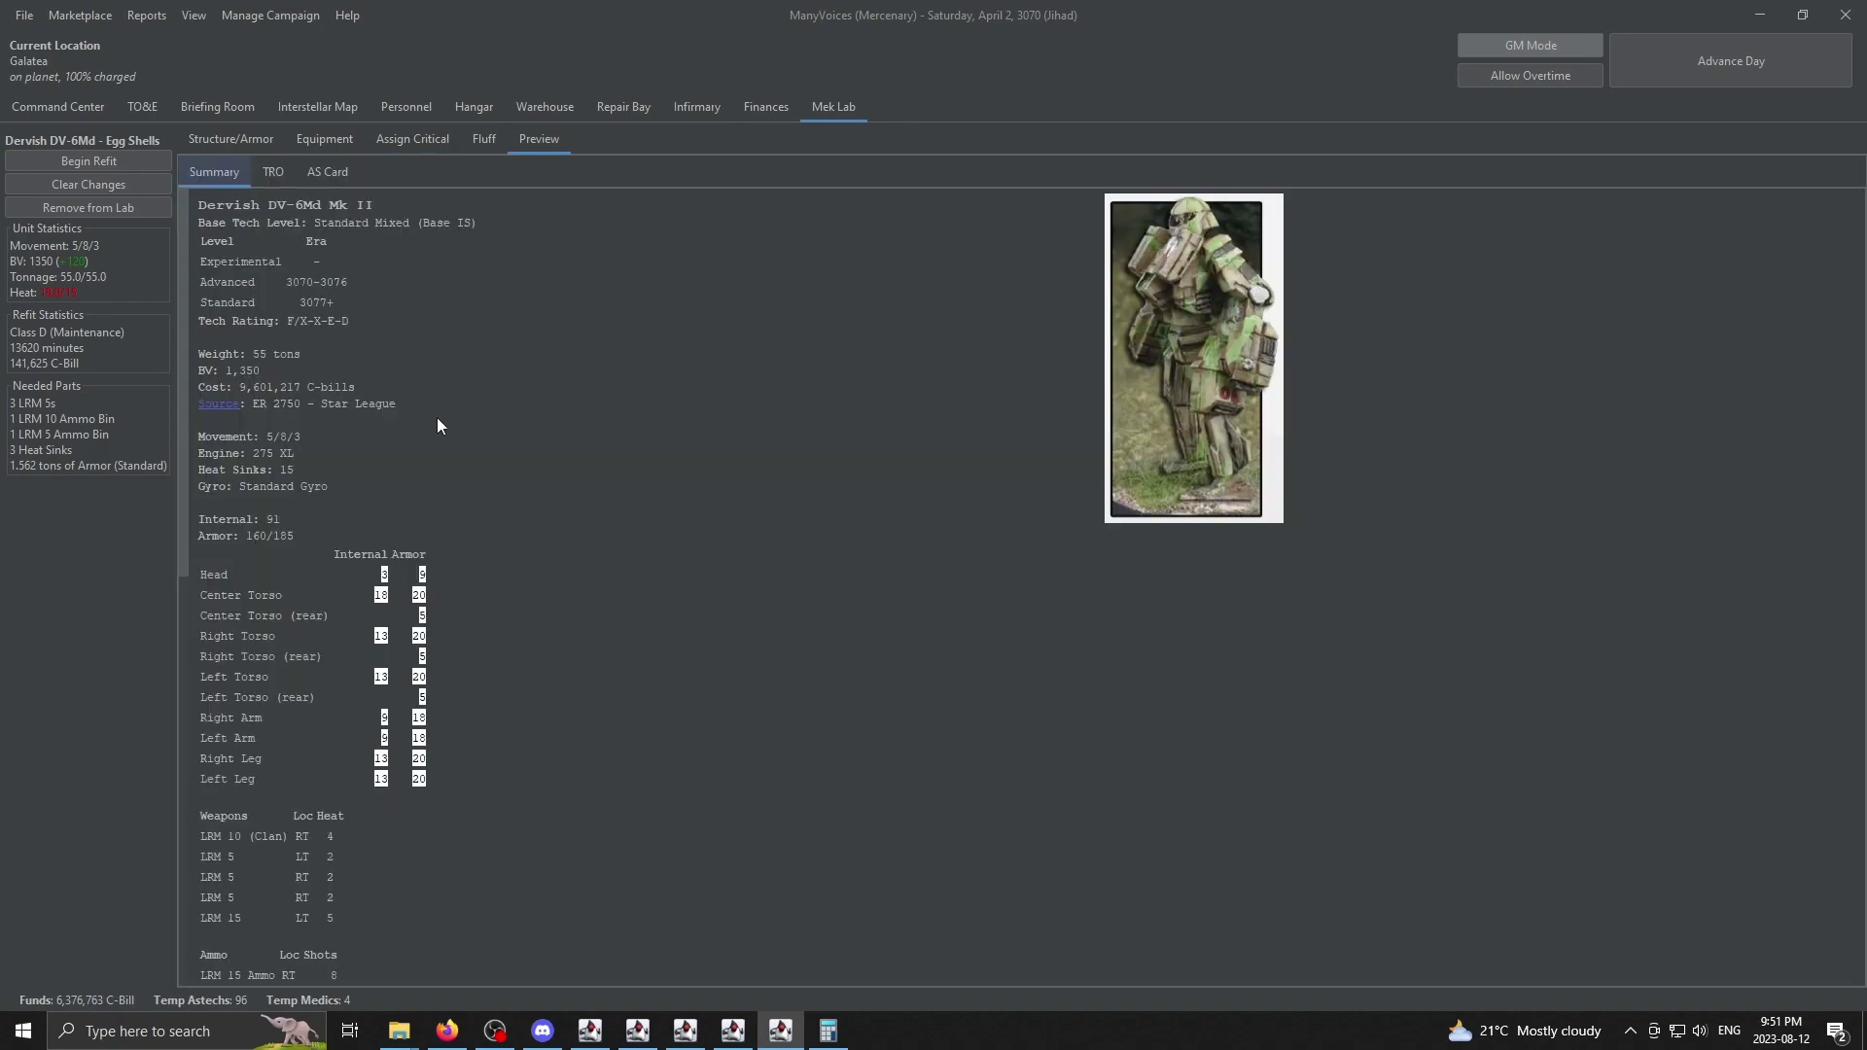
{"action": "scroll", "coordinate": [457, 447], "scroll_direction": "down", "scroll_amount": 5}
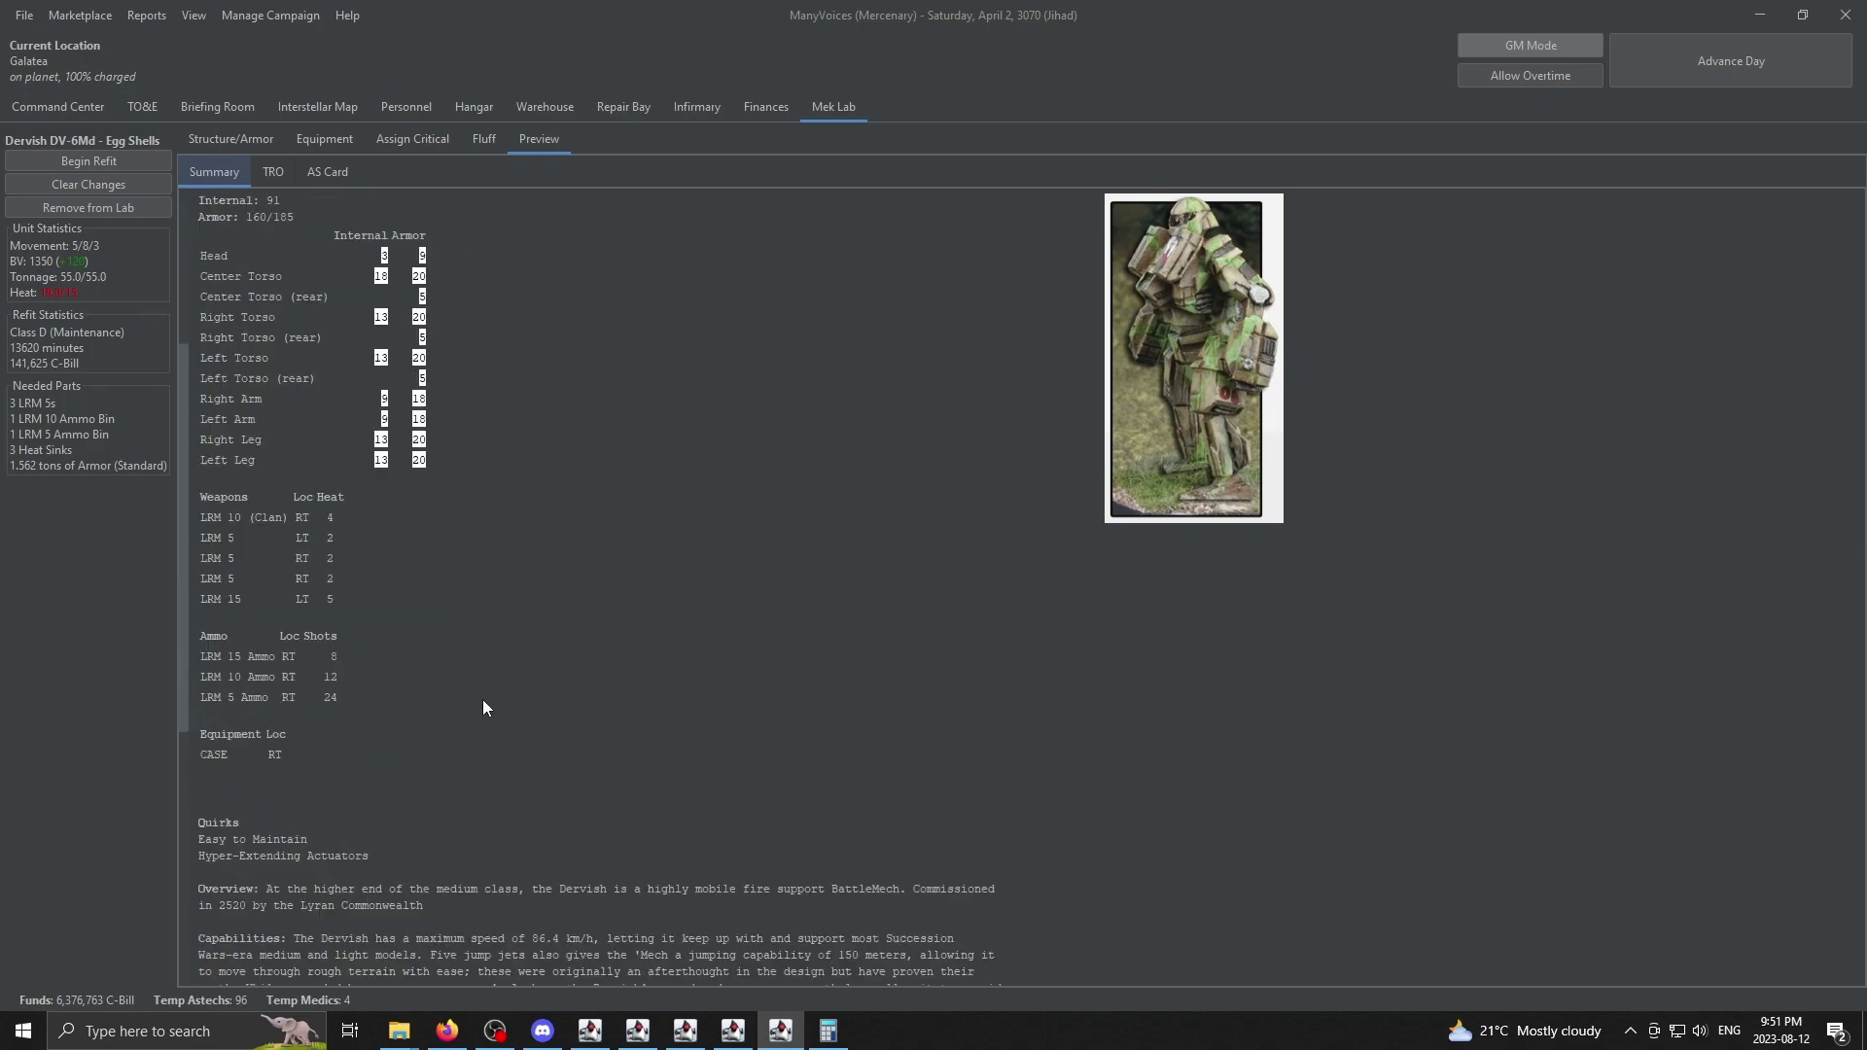
{"action": "scroll", "coordinate": [487, 707], "scroll_direction": "up", "scroll_amount": 5}
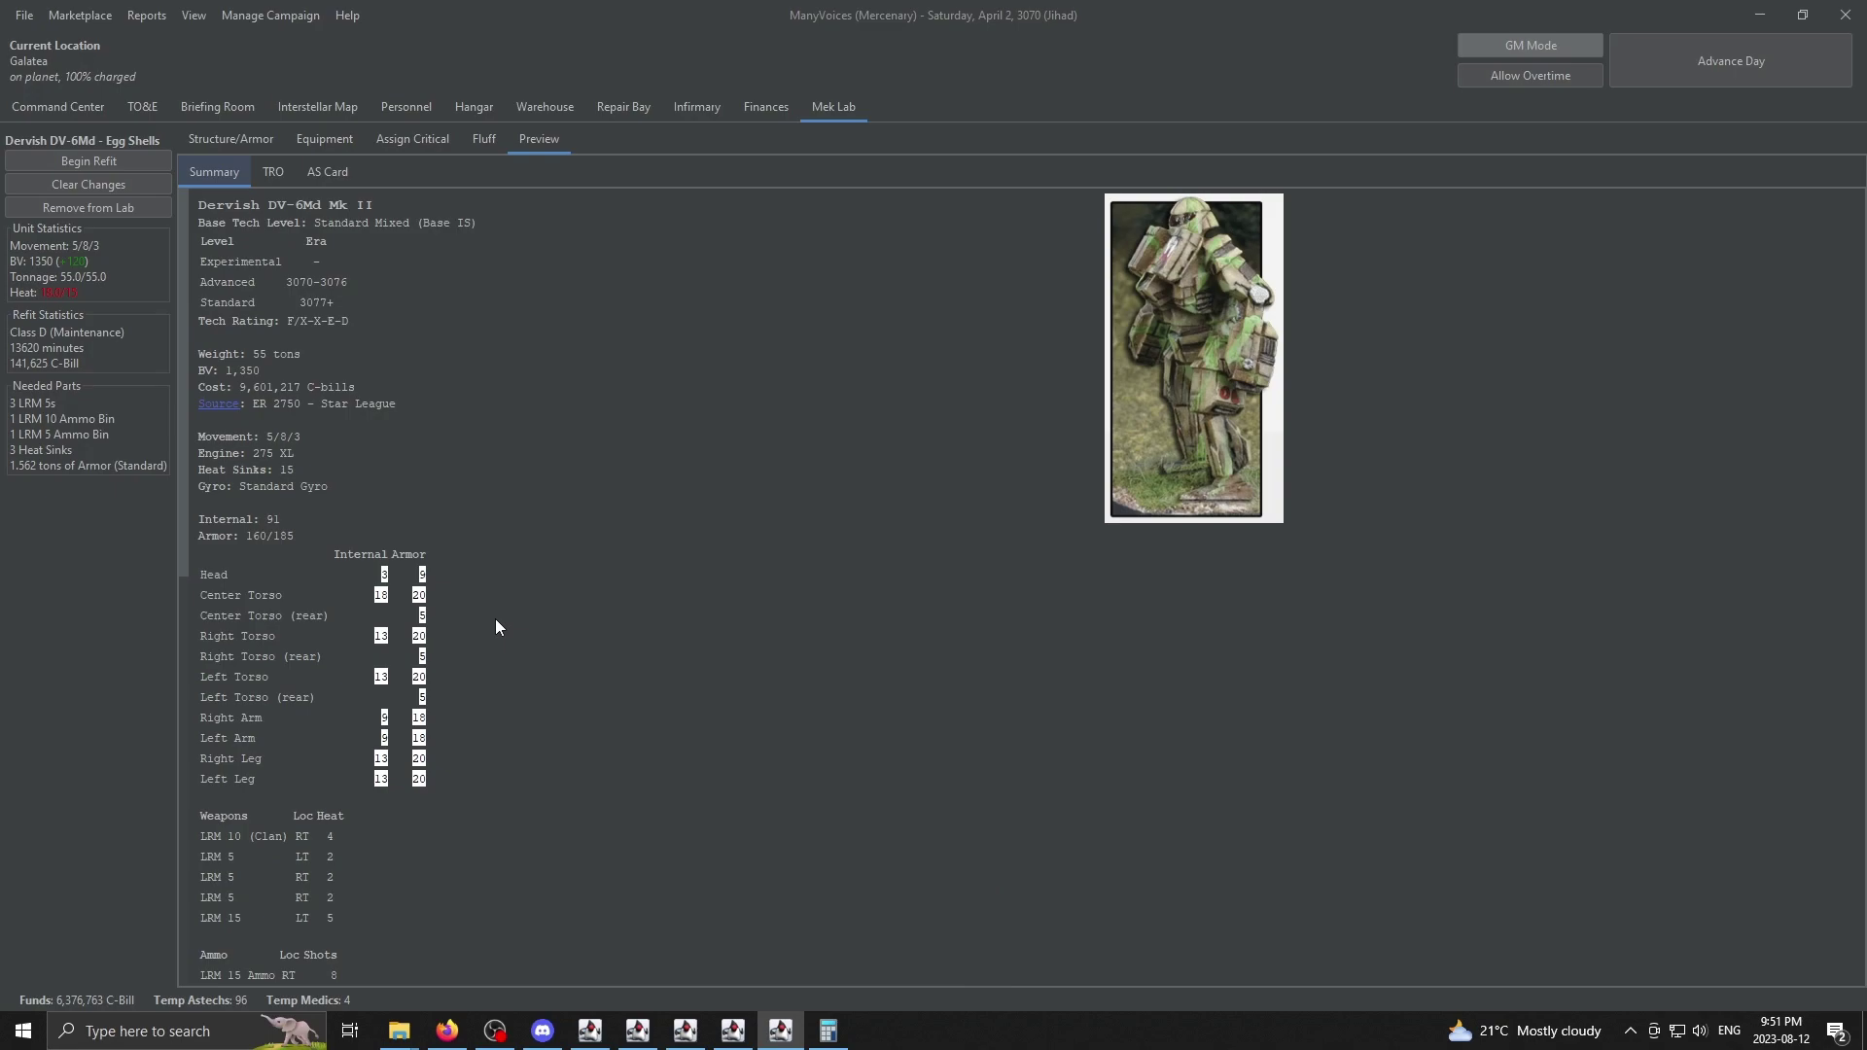
{"action": "scroll", "coordinate": [945, 668], "scroll_direction": "down", "scroll_amount": 5}
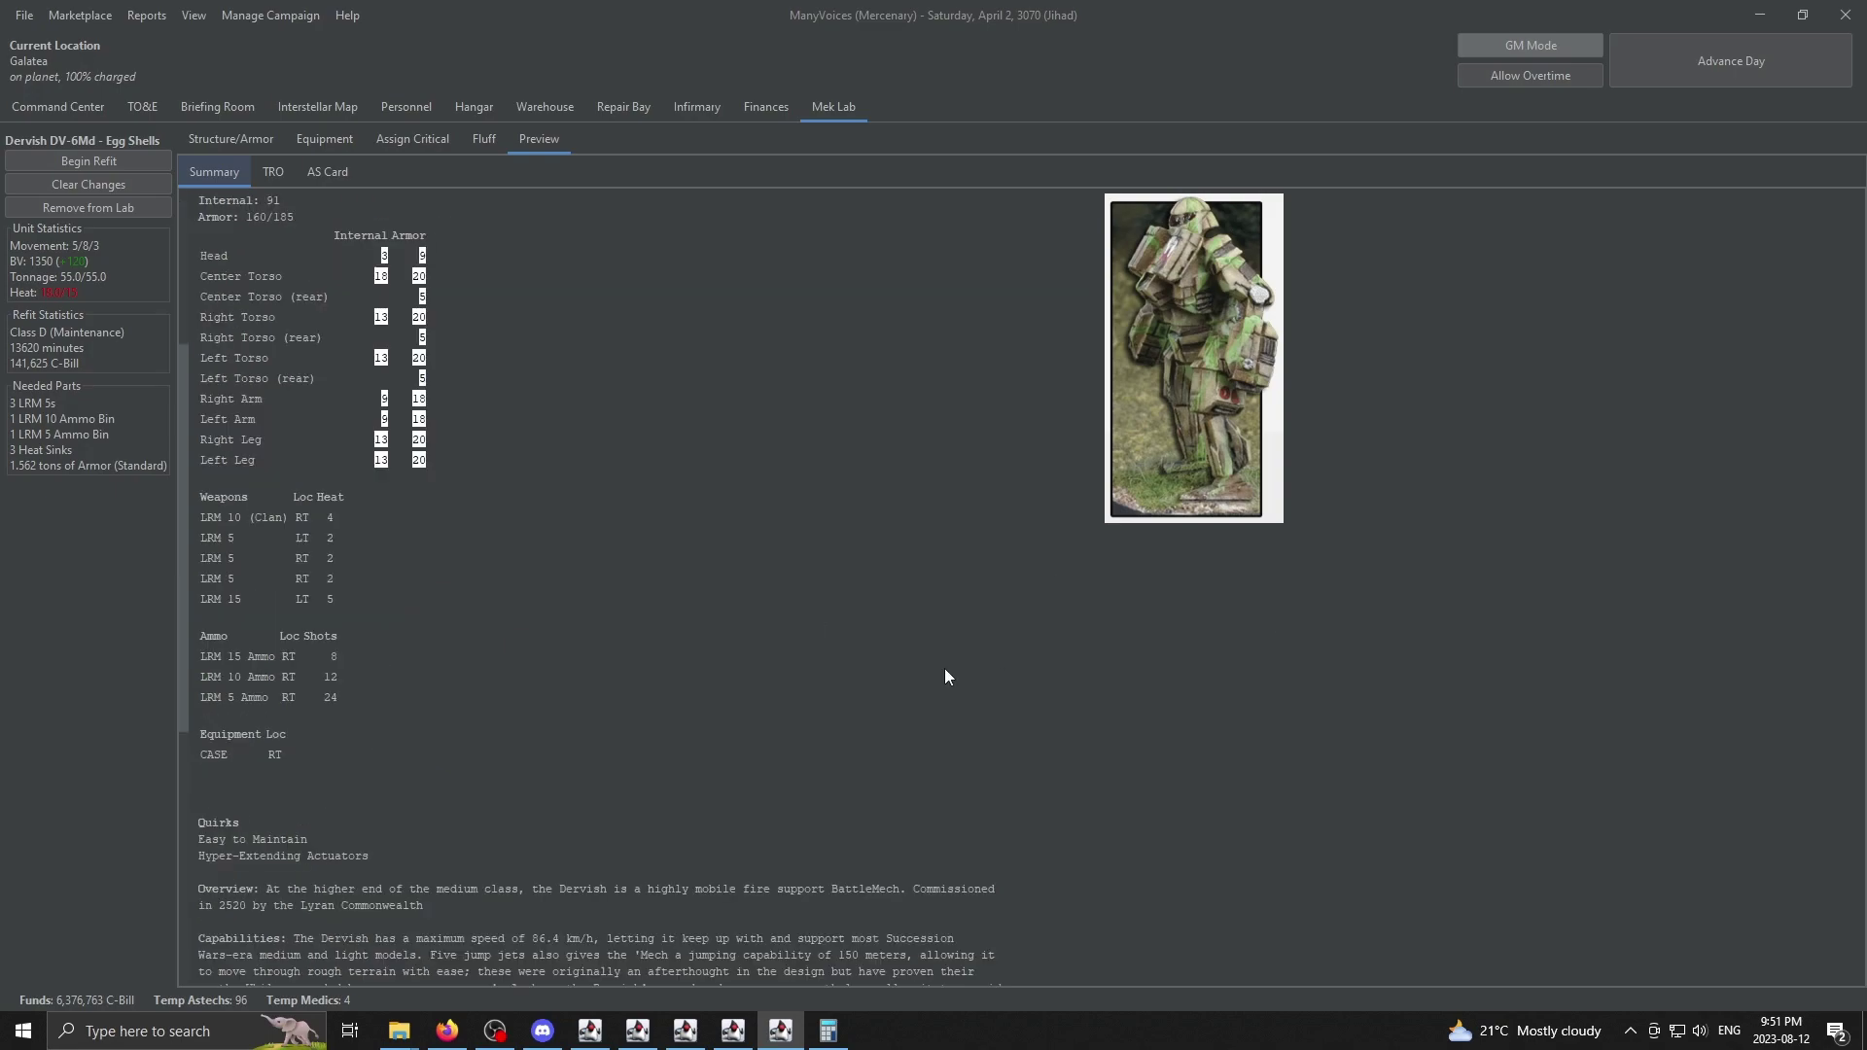
{"action": "scroll", "coordinate": [753, 691], "scroll_direction": "up", "scroll_amount": 5}
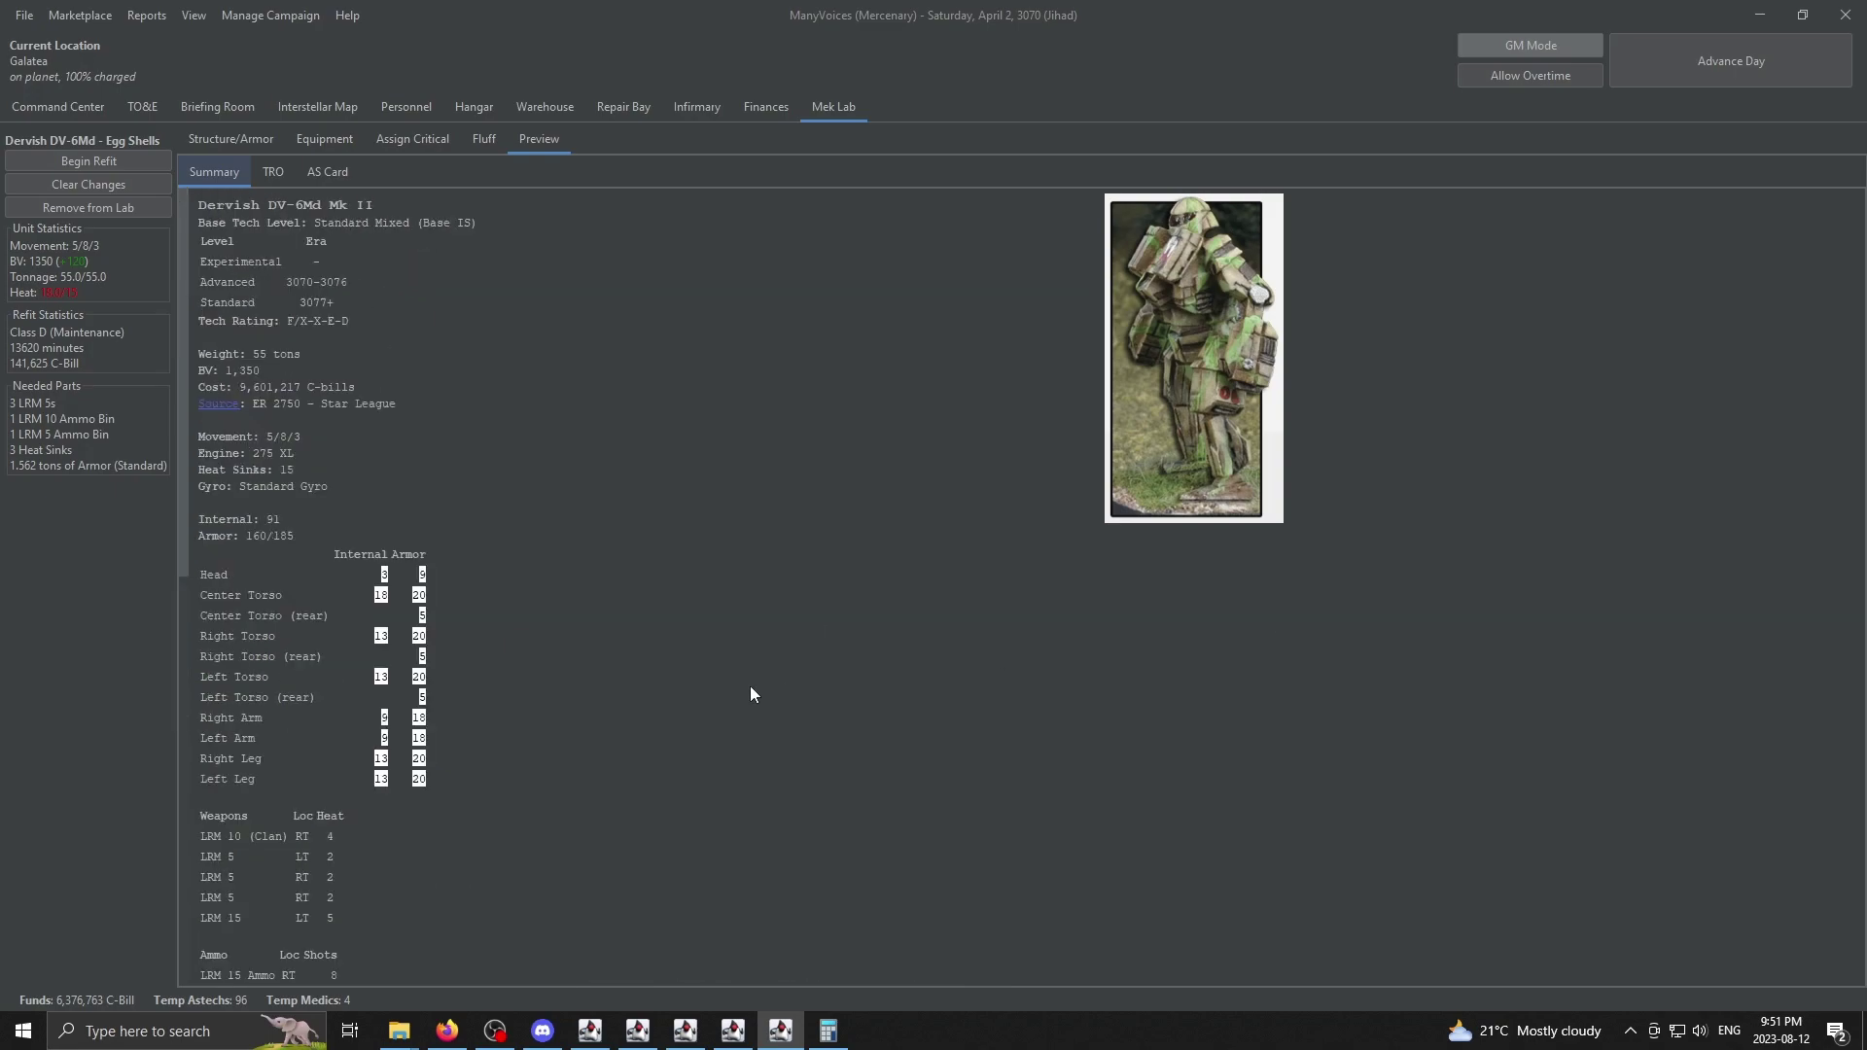